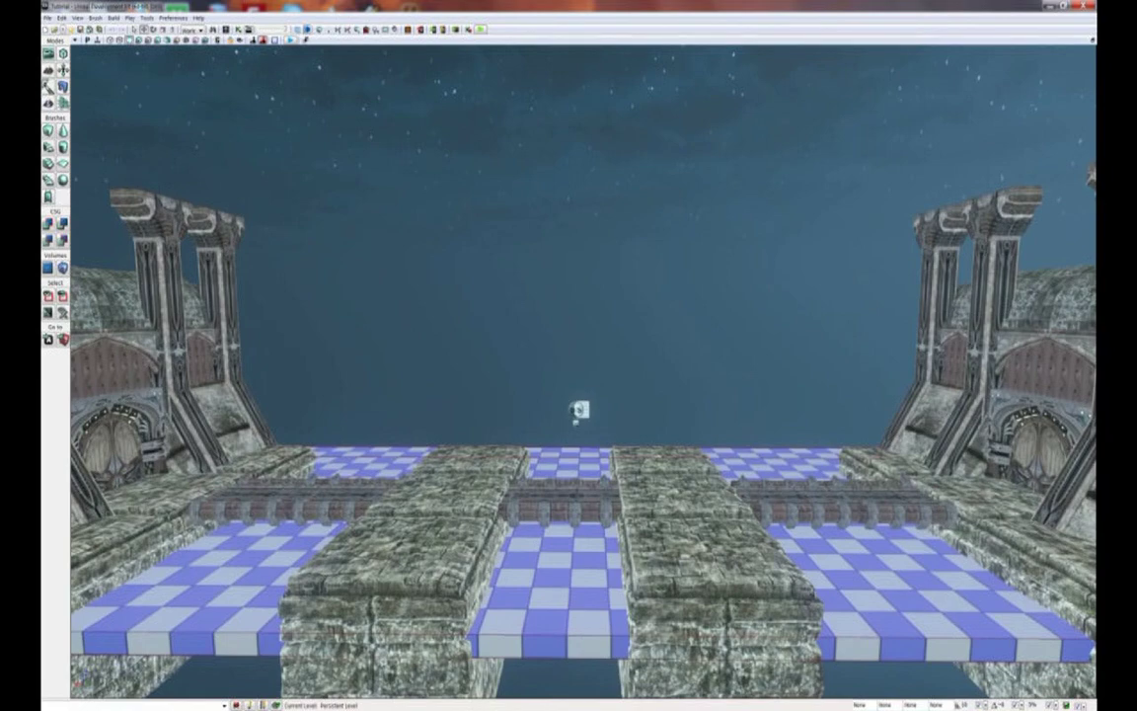
# Step: Limit the asset library to static meshes and search it for "block"
pyautogui.moveTo(831, 463); pyautogui.dragTo(941, 62)
pyautogui.moveTo(941, 62); pyautogui.dragTo(911, 121, button='right')
pyautogui.moveTo(911, 120); pyautogui.dragTo(908, 59)
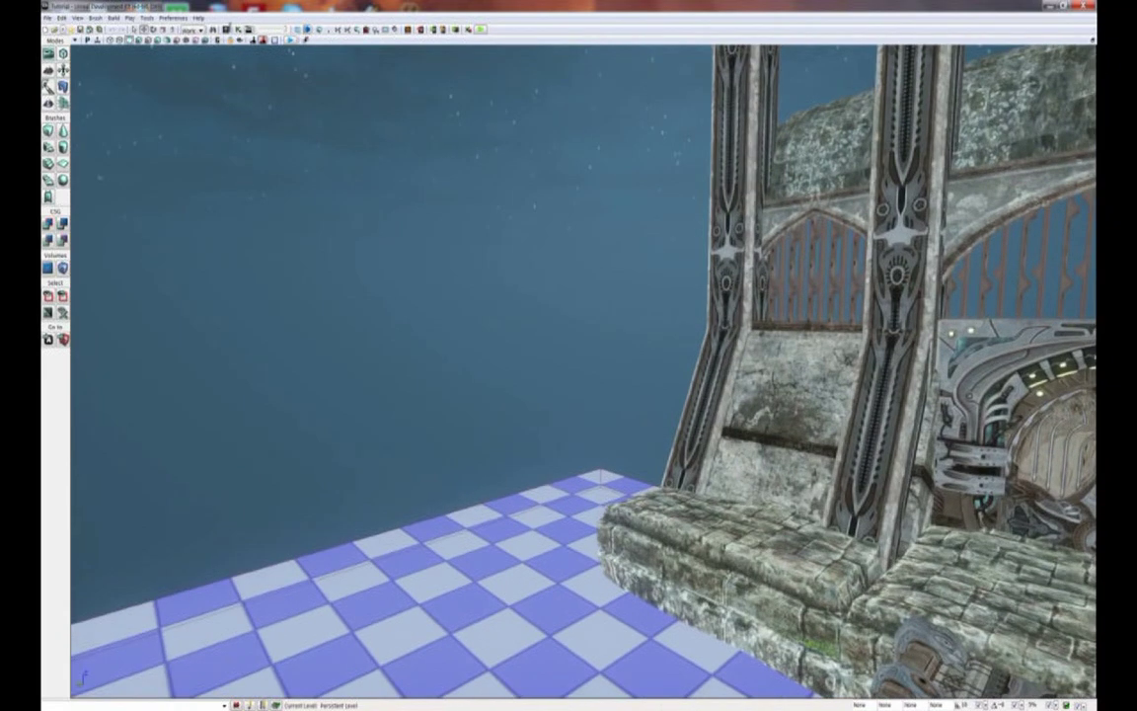
pyautogui.click(227, 29)
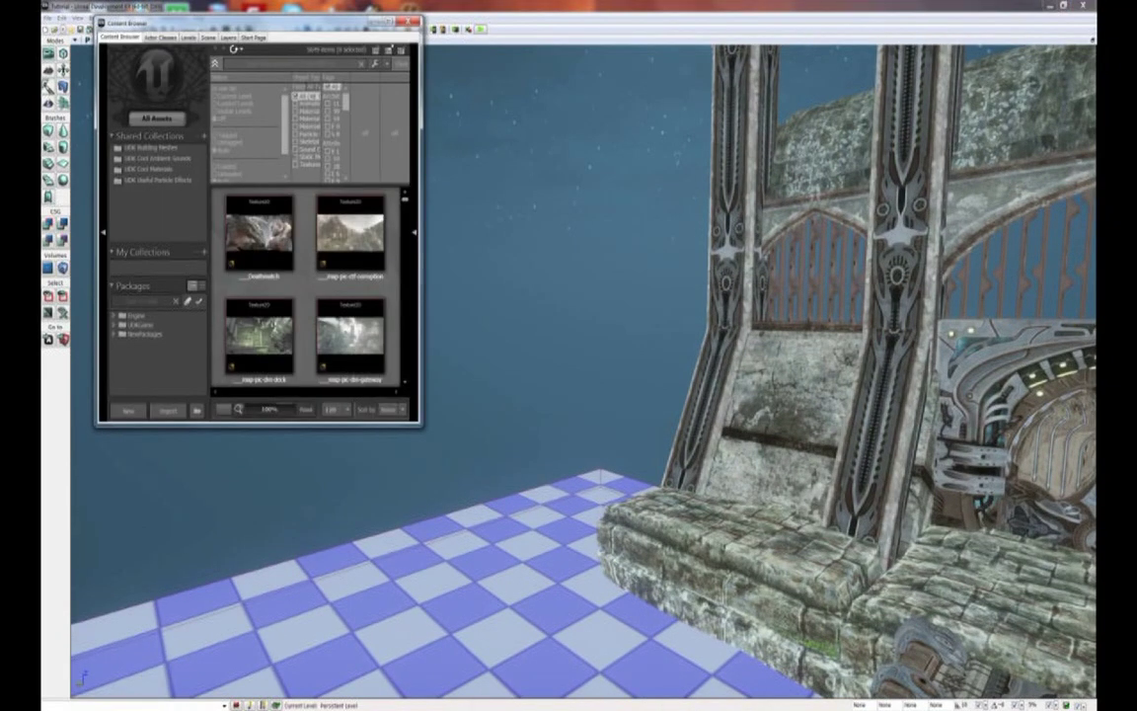
pyautogui.click(304, 157)
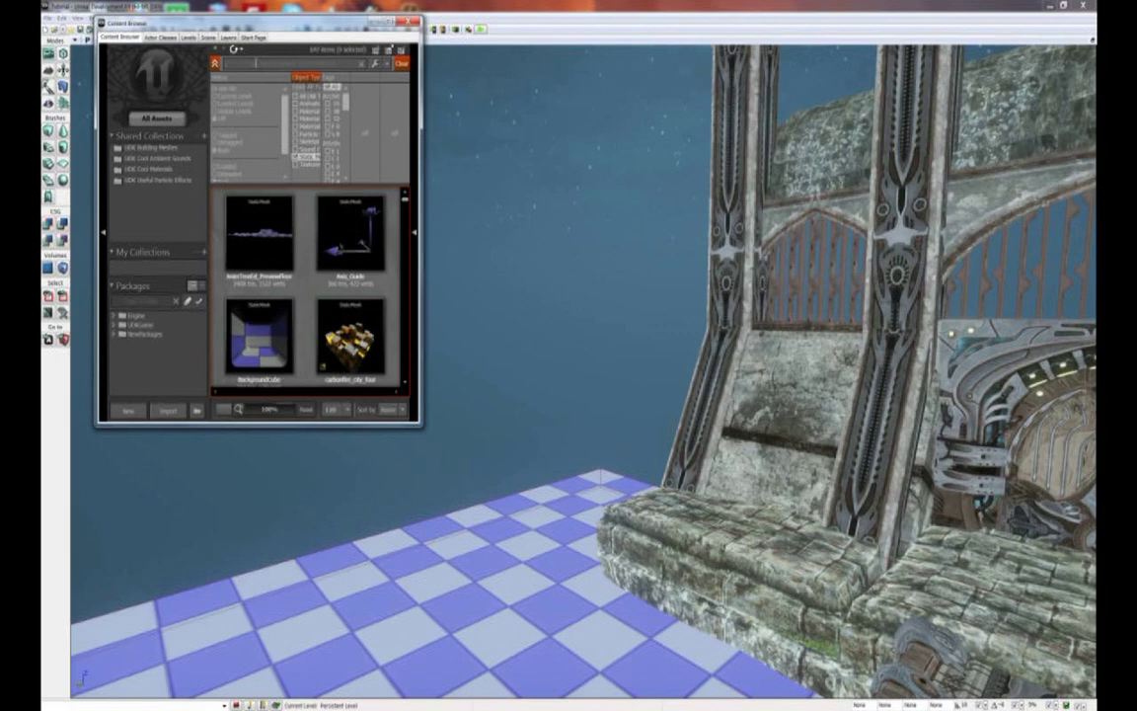
pyautogui.write('block')
# Step: Place the ruins block mesh with two tiers of carved columns near the far right corner of the checkered floor
pyautogui.moveTo(406, 218); pyautogui.dragTo(412, 304)
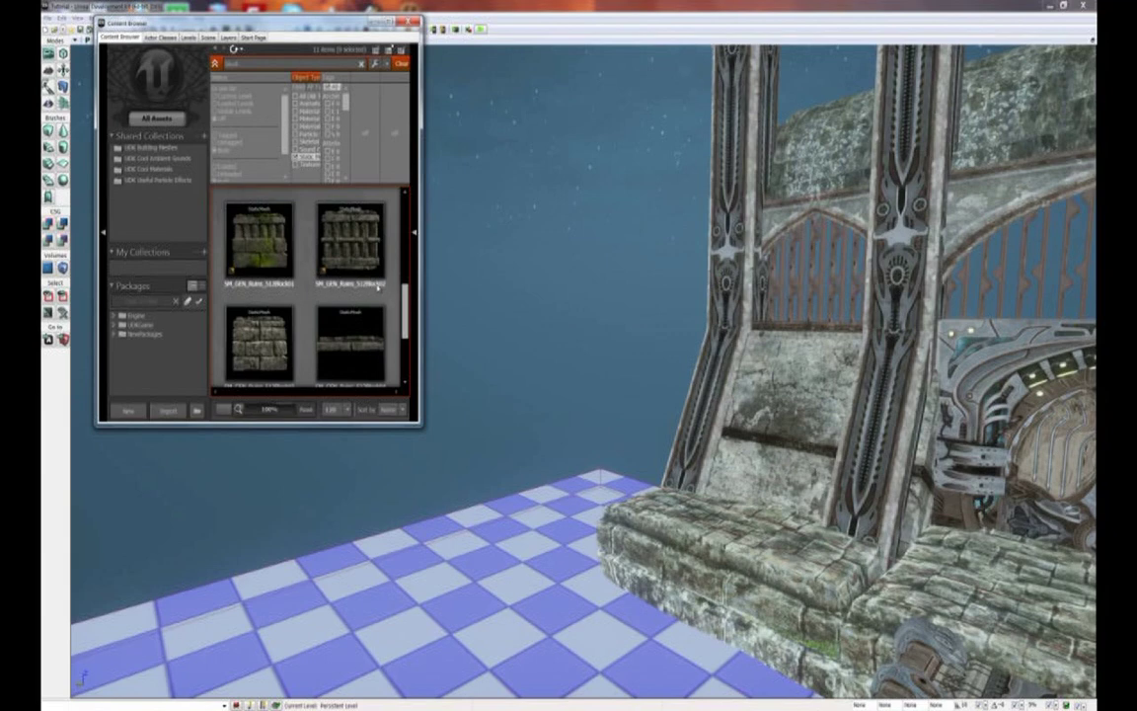
pyautogui.click(360, 255)
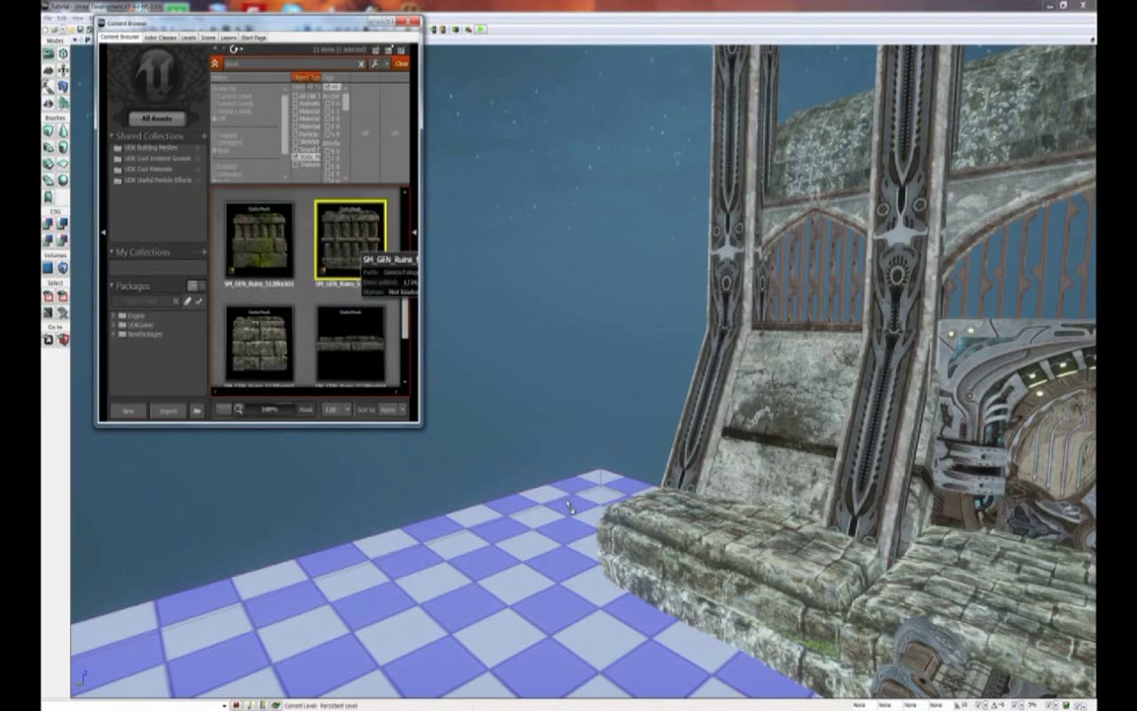
pyautogui.moveTo(572, 510); pyautogui.dragTo(572, 510)
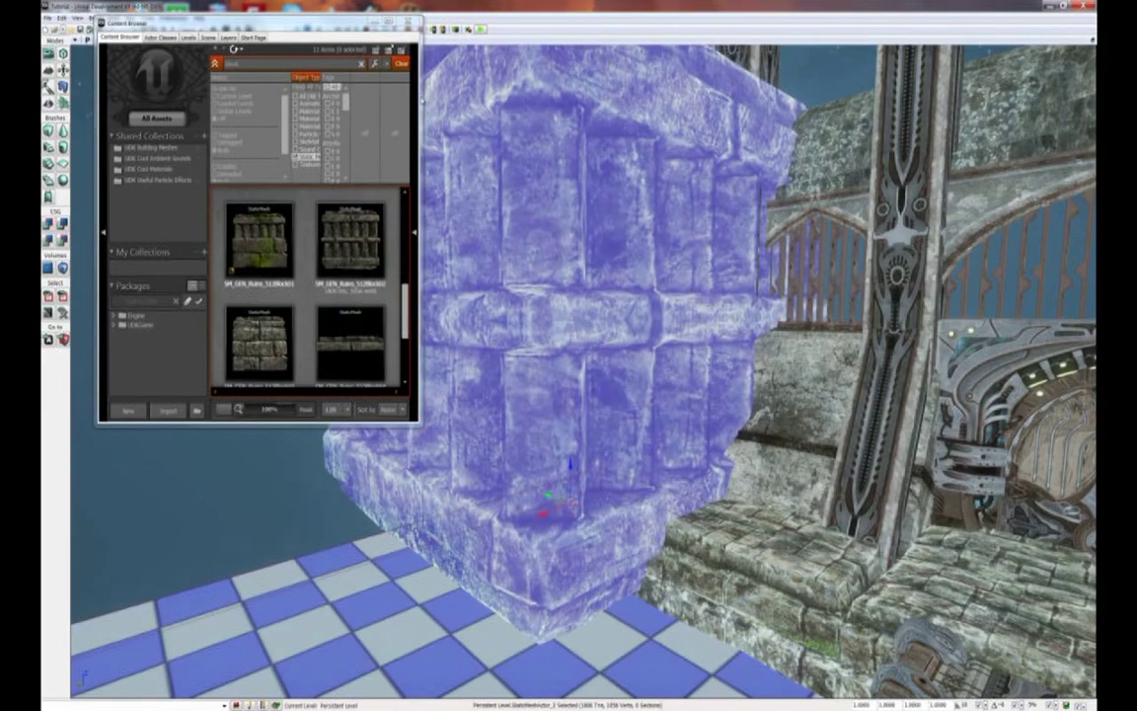
pyautogui.click(405, 23)
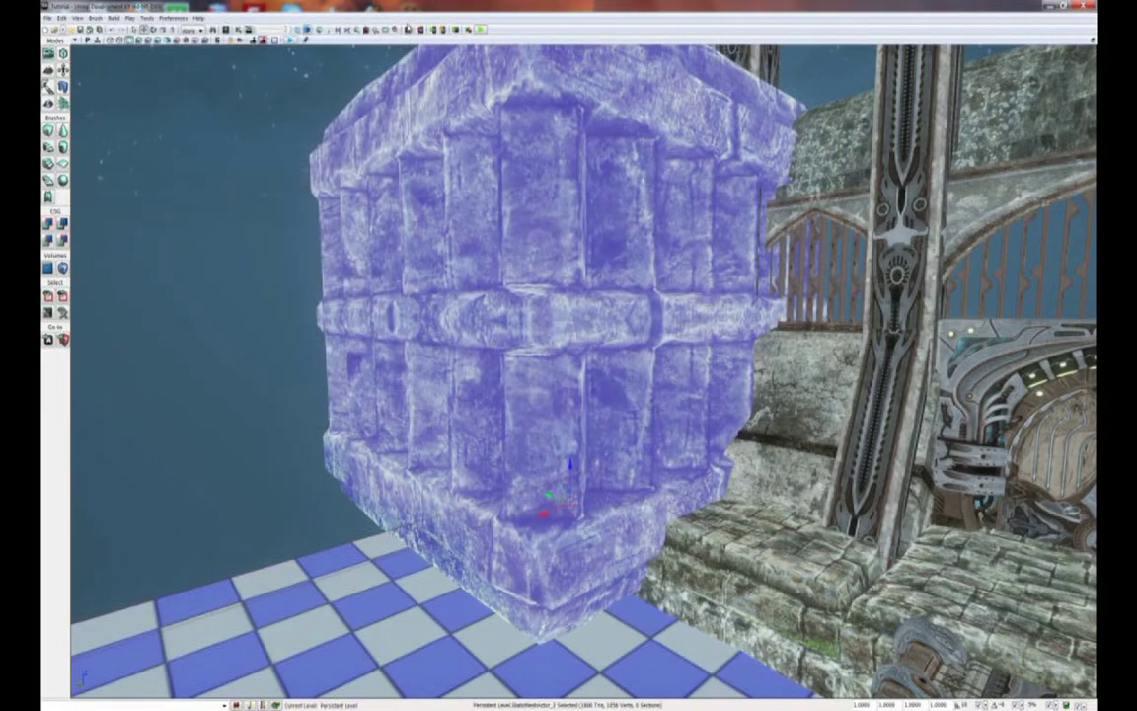
# Step: Set the placed ruins block's overall scale to 0.5
pyautogui.scroll(-1, 383, 136)
pyautogui.scroll(-3, 583, 371)
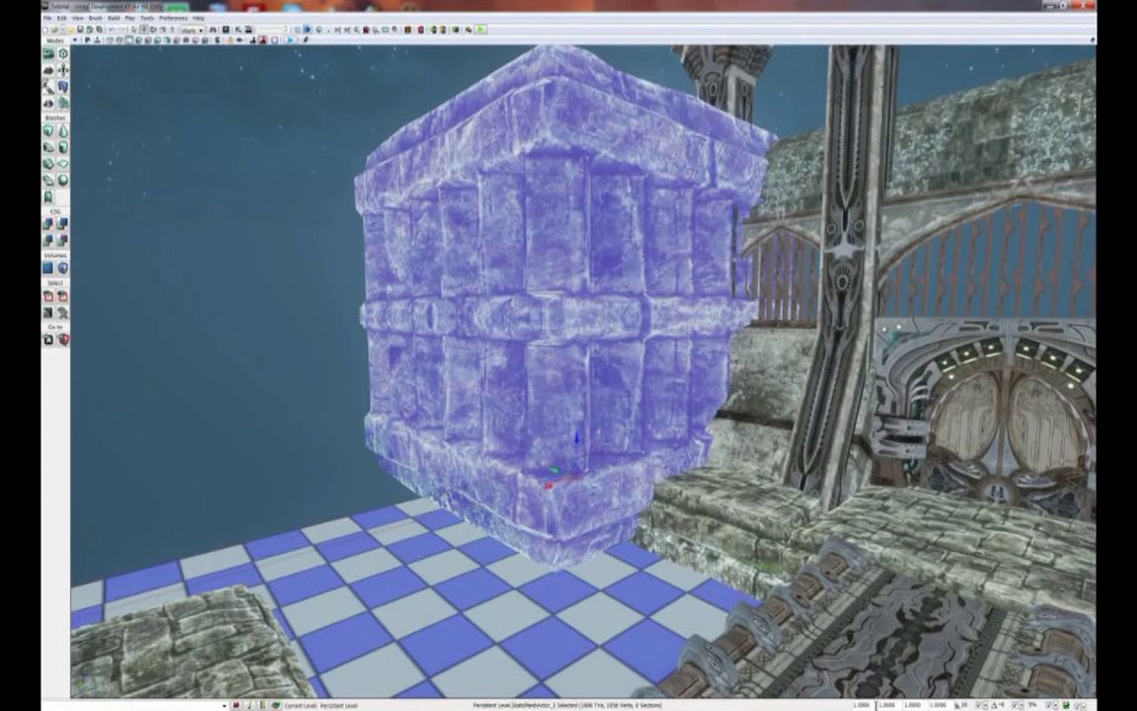
pyautogui.moveTo(875, 706); pyautogui.dragTo(843, 704)
pyautogui.write('0.5')
pyautogui.press('Return')
# Step: Move the scaled block to the floor's back edge, flush with the end of the stone ledge beside the gated wall
pyautogui.moveTo(676, 614); pyautogui.dragTo(704, 629)
pyautogui.moveTo(349, 459); pyautogui.dragTo(391, 462)
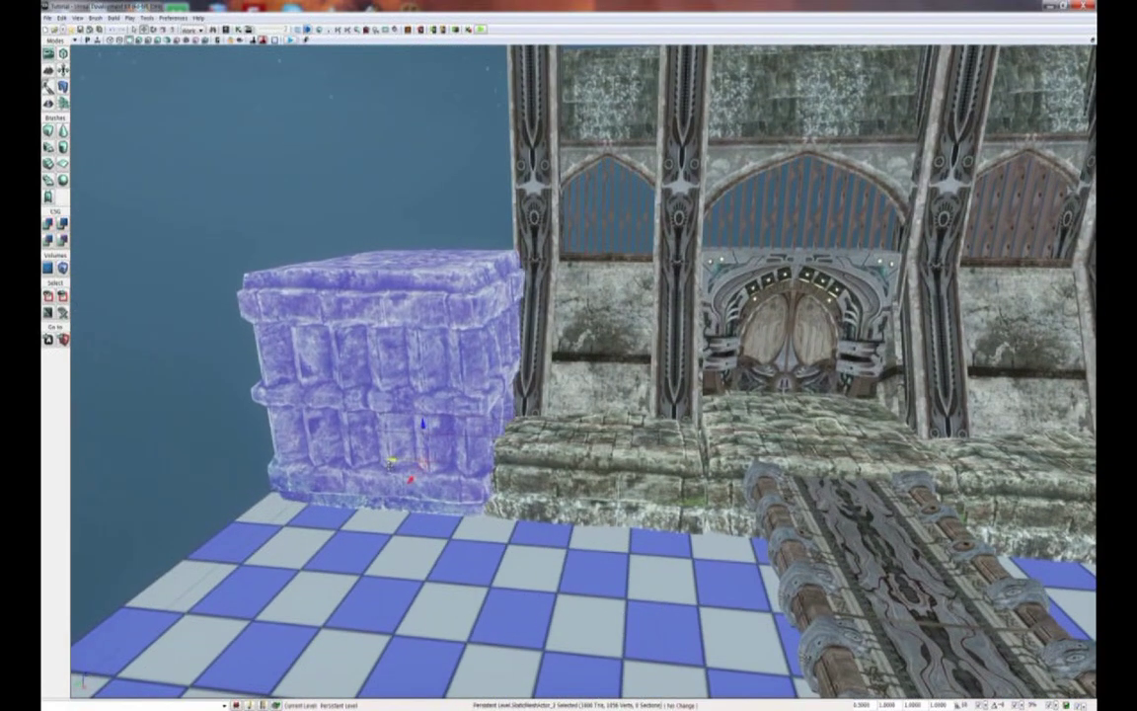
pyautogui.moveTo(371, 521)
pyautogui.mouseDown(button='right')
pyautogui.moveTo(356, 493)
pyautogui.moveTo(373, 518)
pyautogui.mouseUp(button='right')
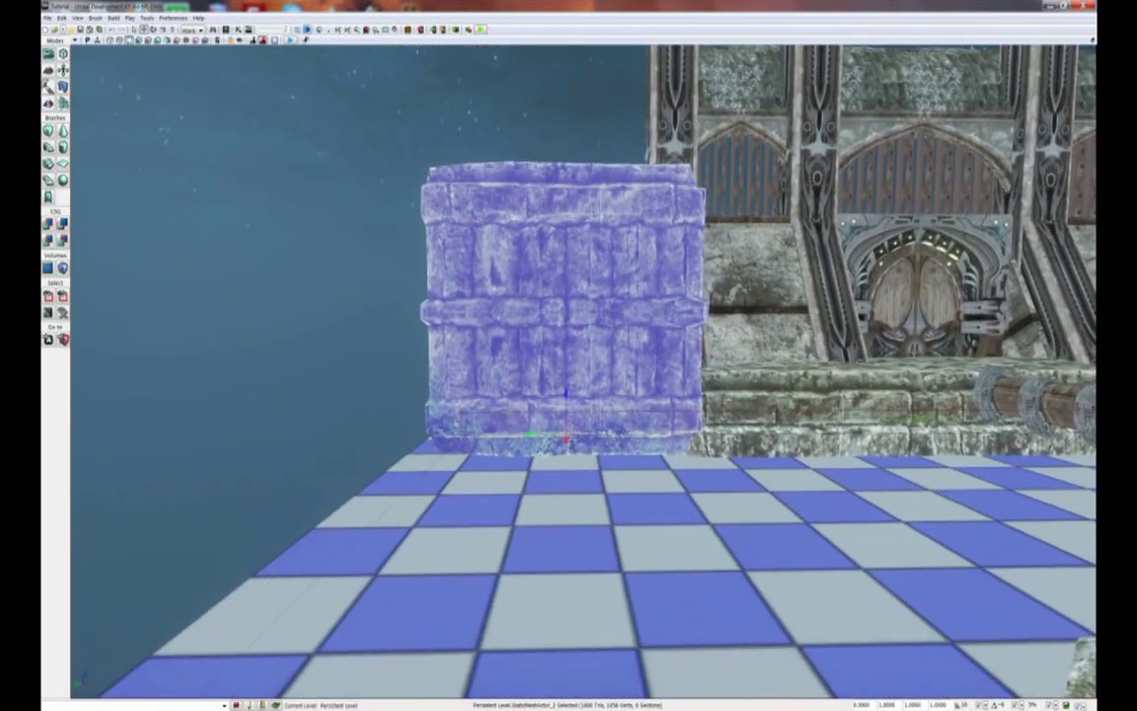
pyautogui.moveTo(530, 434); pyautogui.dragTo(513, 434)
pyautogui.moveTo(513, 434); pyautogui.dragTo(535, 447, button='right')
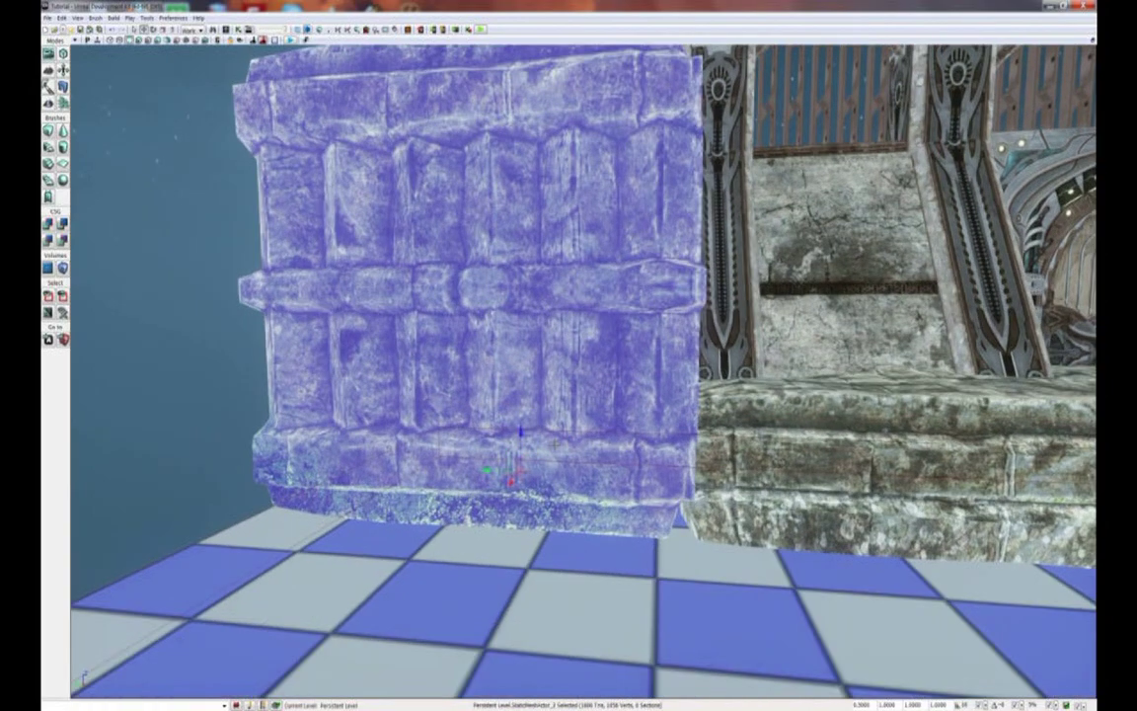
pyautogui.moveTo(622, 425)
pyautogui.mouseDown(button='right')
pyautogui.moveTo(633, 377)
pyautogui.moveTo(624, 403)
pyautogui.mouseUp(button='right')
# Step: Duplicate the block along the floor's back edge, placing copies behind both central stone walkways and the opposite wall's ledge
pyautogui.moveTo(708, 417); pyautogui.dragTo(504, 247, button='right')
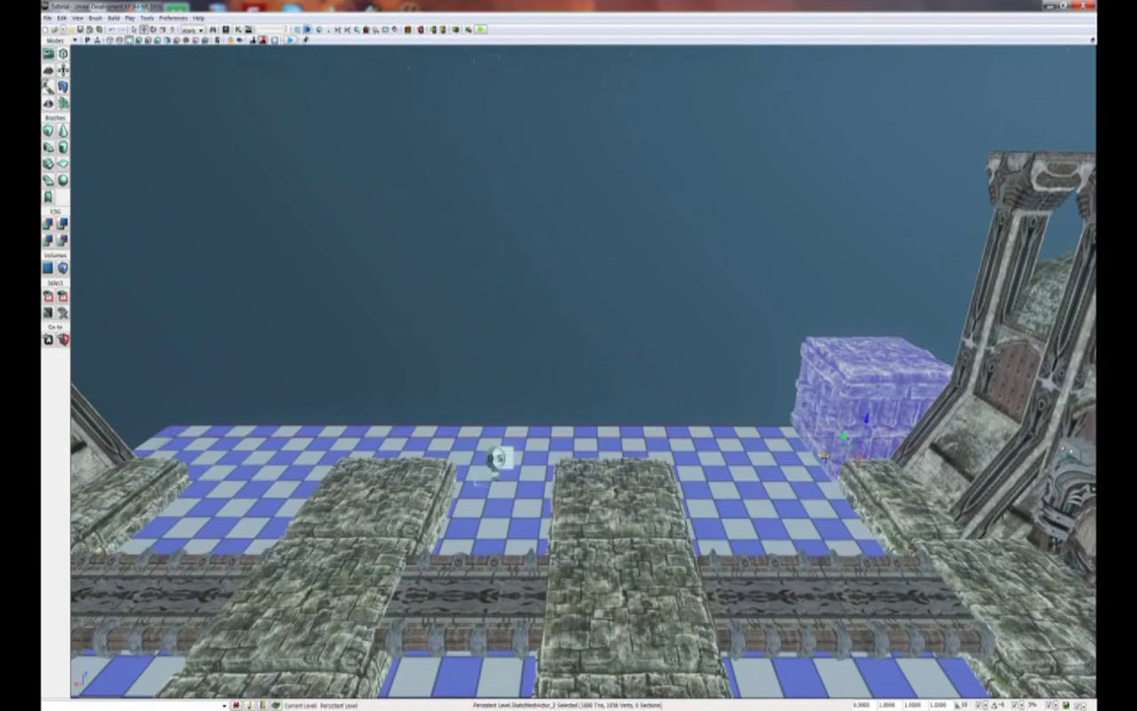
pyautogui.keyDown('alt'); pyautogui.moveTo(823, 453); pyautogui.dragTo(381, 443); pyautogui.keyUp('alt')
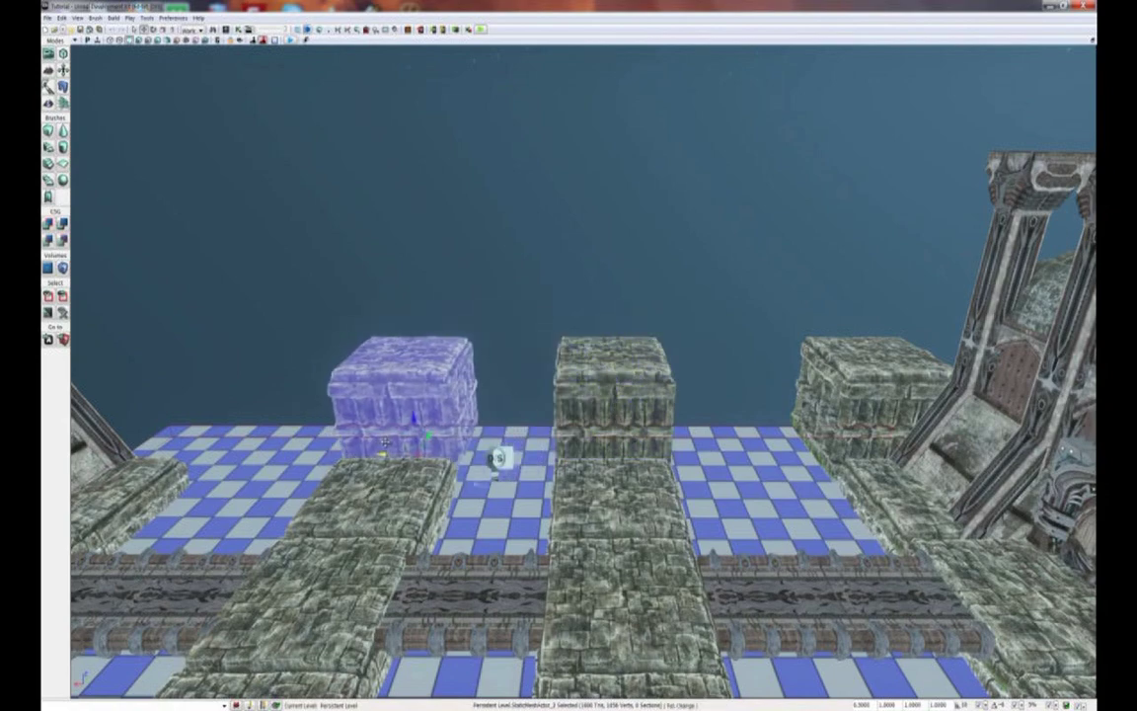
pyautogui.moveTo(385, 443); pyautogui.dragTo(269, 447, button='middle')
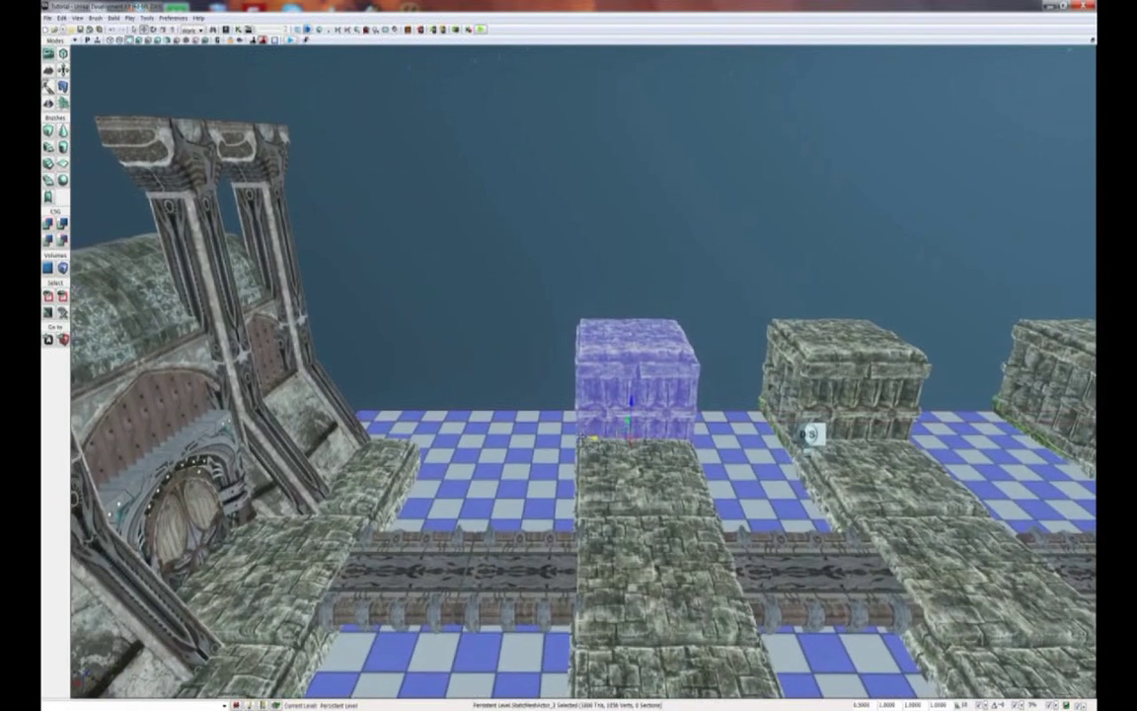
pyautogui.keyDown('alt'); pyautogui.moveTo(597, 440); pyautogui.dragTo(355, 435); pyautogui.keyUp('alt')
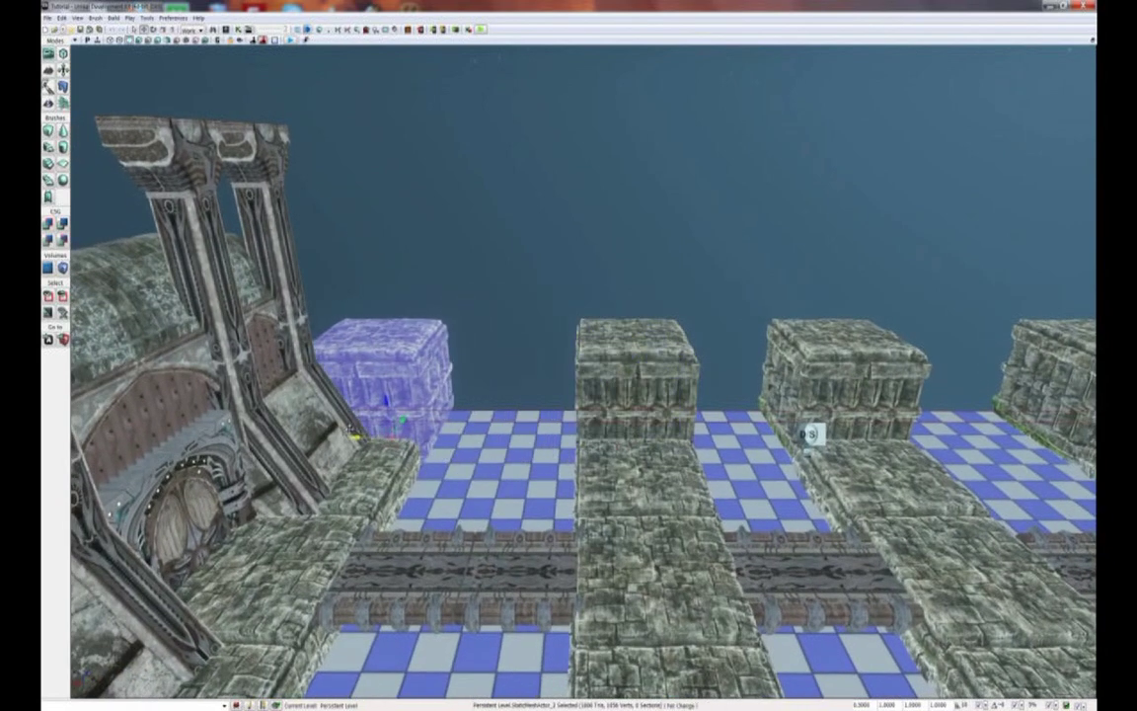
# Step: Align the last block copy with the end of the left wall's stone ledge and deselect it
pyautogui.moveTo(353, 431); pyautogui.dragTo(264, 459, button='right')
pyautogui.press('w')
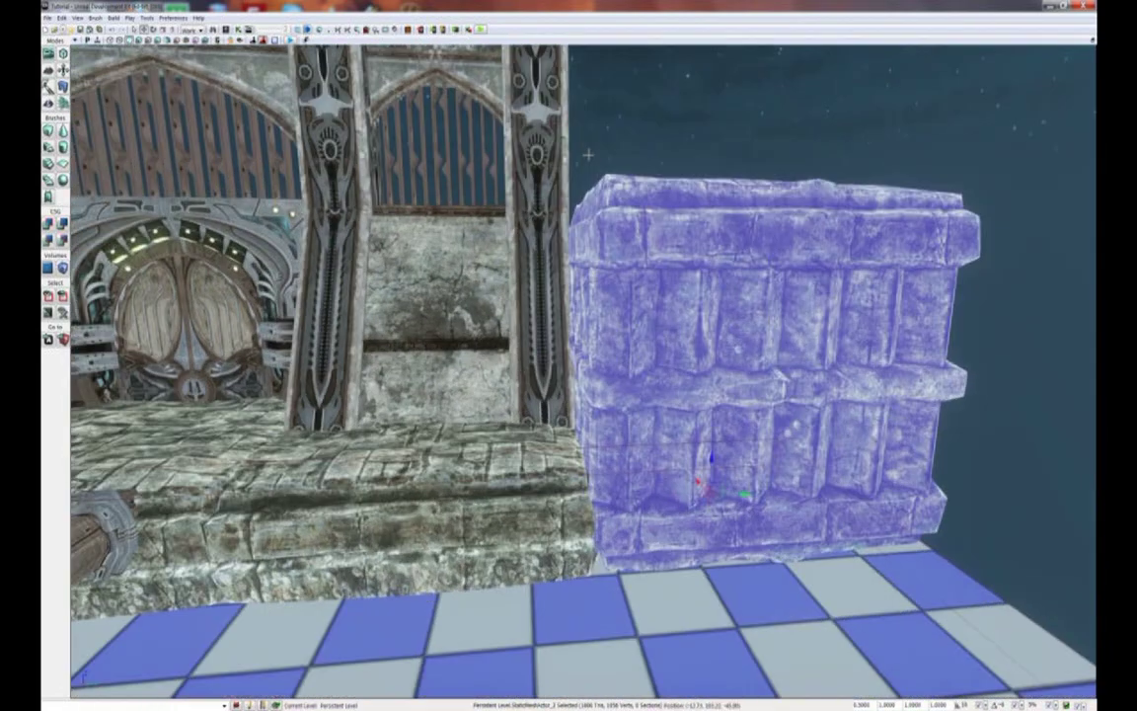
pyautogui.moveTo(588, 154); pyautogui.dragTo(598, 173, button='right')
pyautogui.moveTo(598, 173); pyautogui.dragTo(614, 148)
pyautogui.moveTo(614, 148); pyautogui.dragTo(631, 177, button='right')
pyautogui.moveTo(819, 621); pyautogui.dragTo(831, 572, button='right')
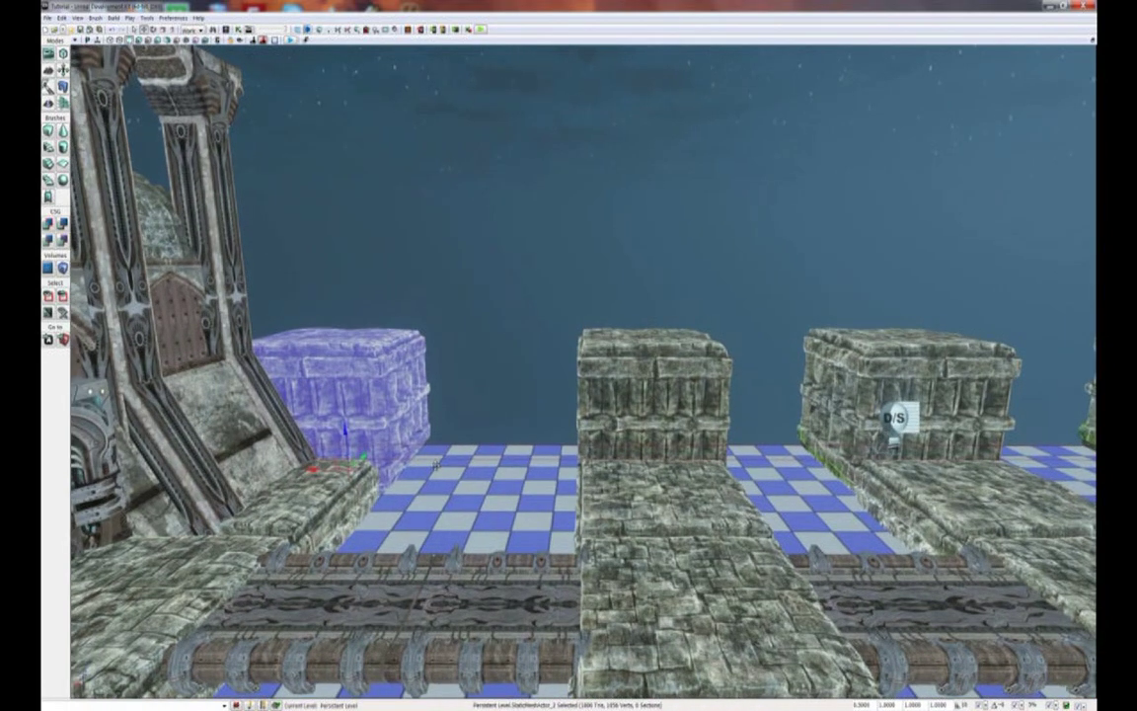
pyautogui.click(458, 491)
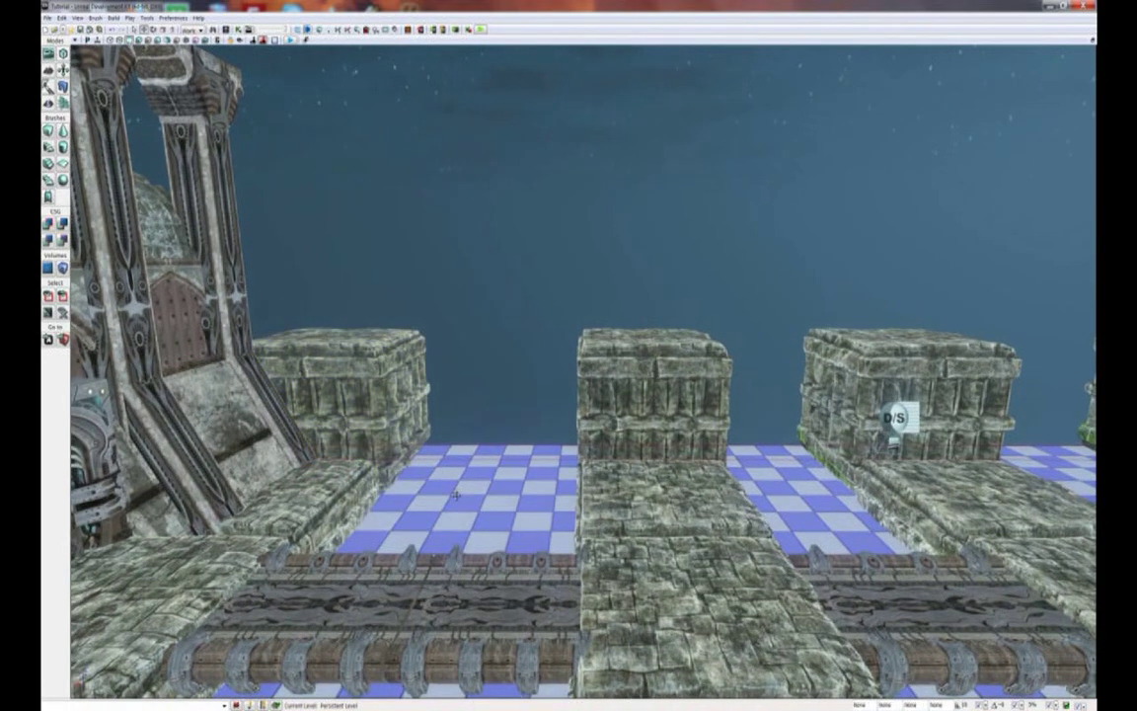
# Step: Duplicate the block beside the left wall into the adjacent gap along the floor's back edge
pyautogui.moveTo(411, 505); pyautogui.dragTo(412, 476, button='right')
pyautogui.moveTo(397, 507); pyautogui.dragTo(456, 533)
pyautogui.click(447, 418)
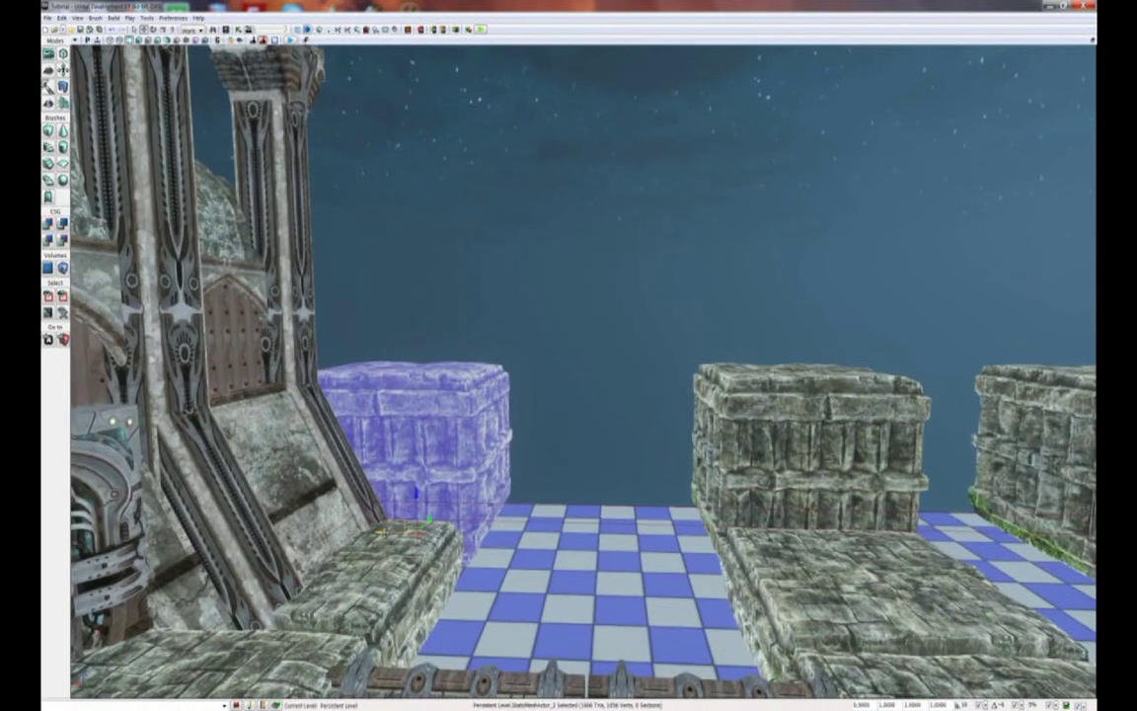
pyautogui.moveTo(413, 531); pyautogui.dragTo(544, 533)
pyautogui.moveTo(545, 533); pyautogui.dragTo(464, 563, button='right')
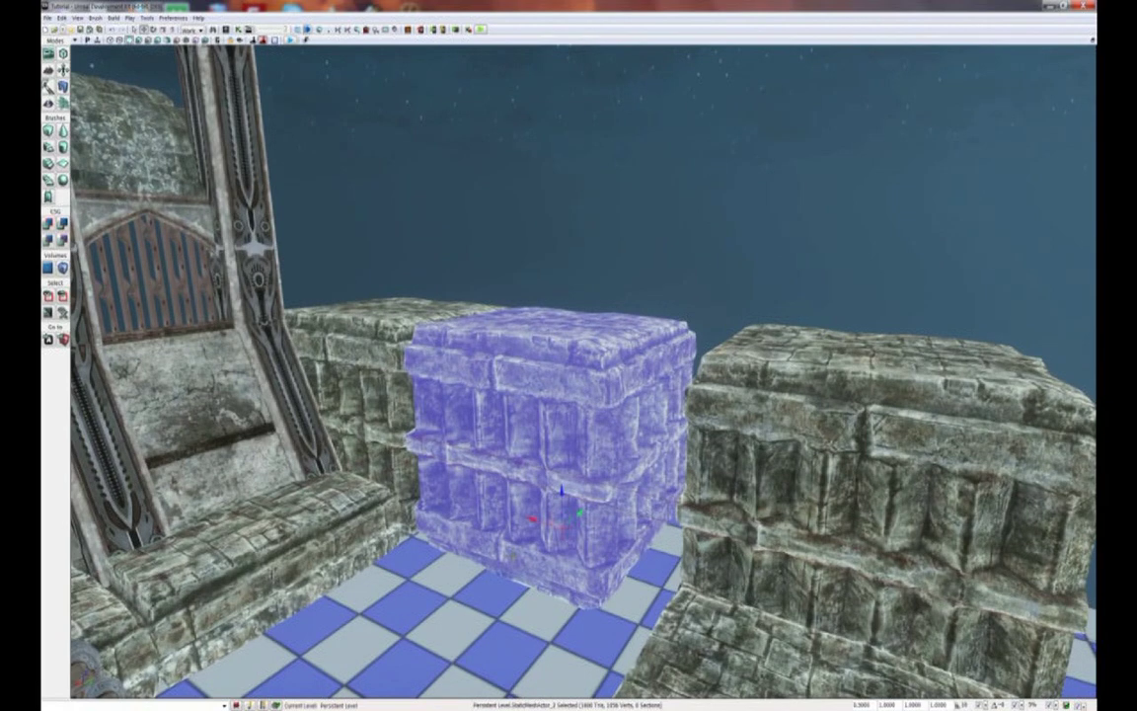
# Step: Rotate the new block copy so that its brick-patterned face tilts forward as a slope above the floor
pyautogui.press('space')
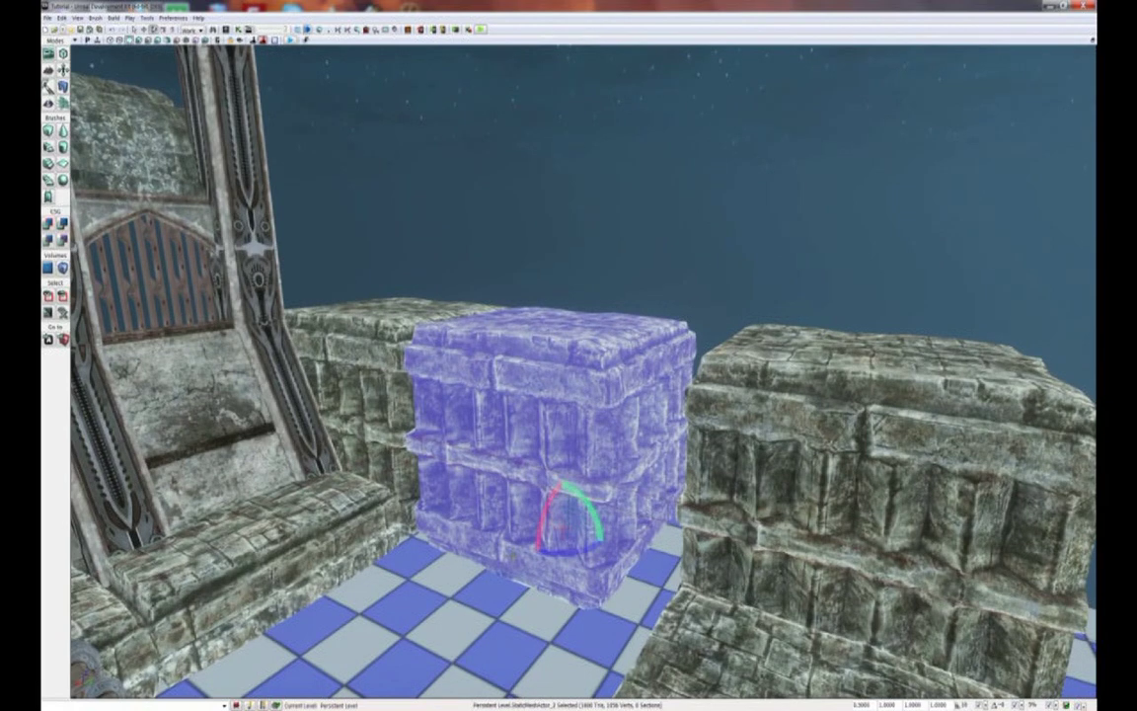
pyautogui.moveTo(496, 564); pyautogui.dragTo(507, 582, button='right')
pyautogui.moveTo(530, 512); pyautogui.dragTo(475, 515)
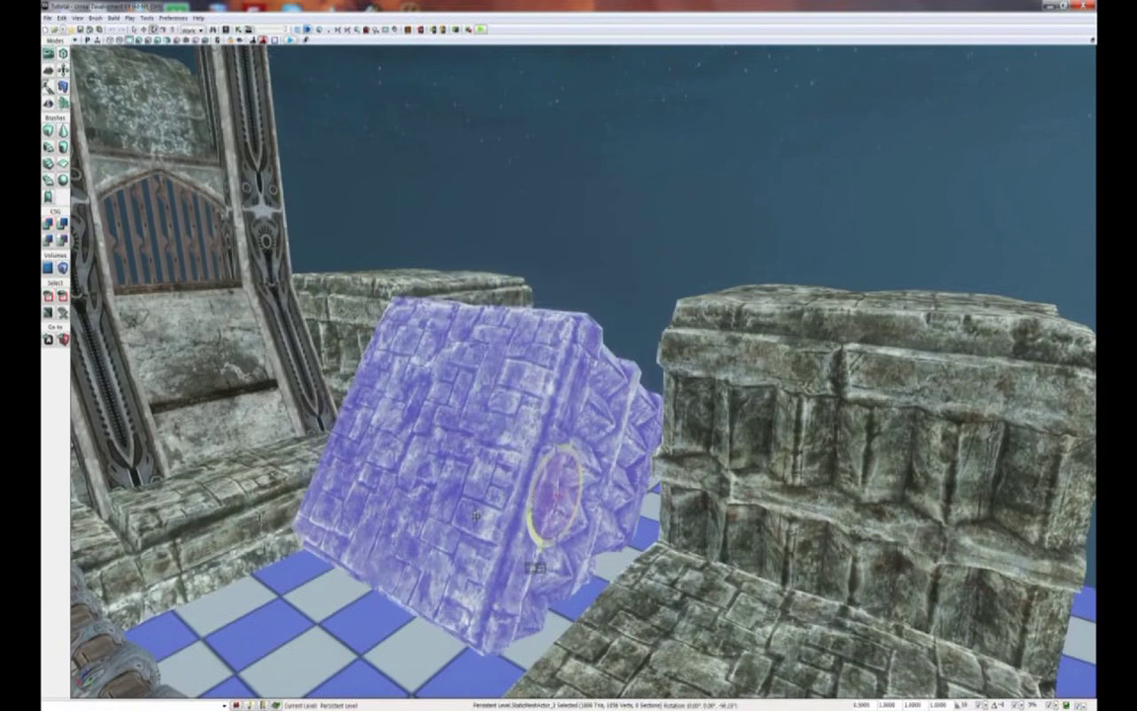
# Step: Lower the tilted block into the floor and slide it against the upright block beside the left wall
pyautogui.press('space')
pyautogui.press('space')
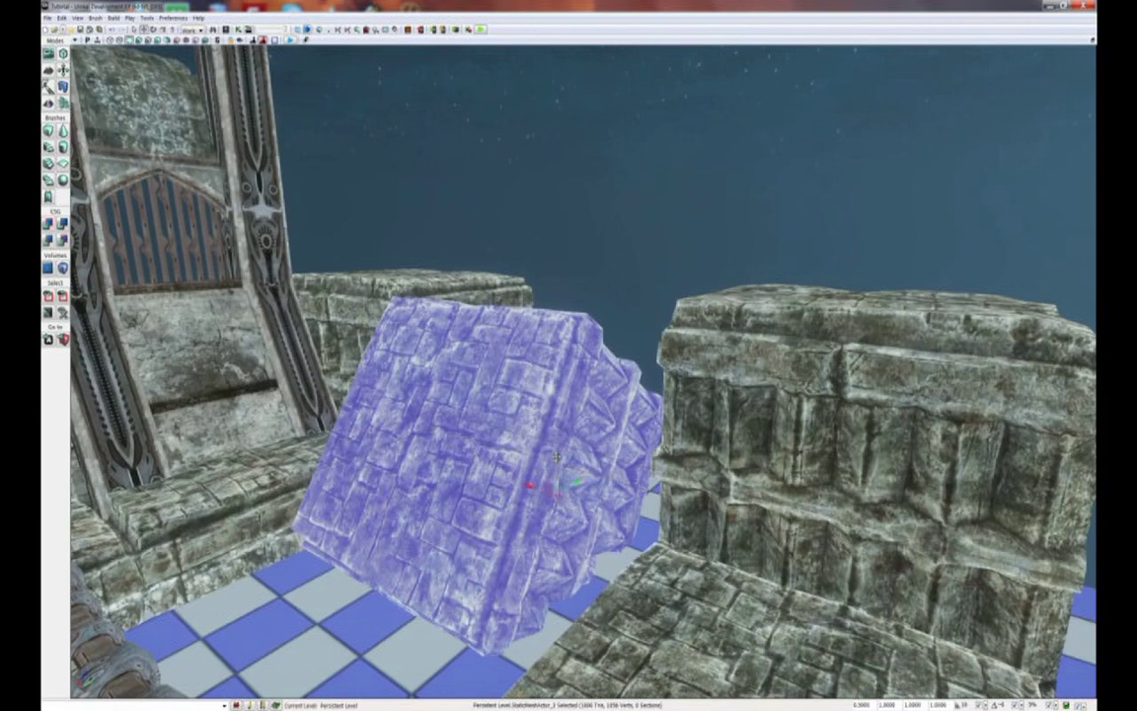
pyautogui.moveTo(558, 456); pyautogui.dragTo(632, 494)
pyautogui.moveTo(503, 523)
pyautogui.mouseDown(button='right')
pyautogui.moveTo(552, 525)
pyautogui.moveTo(503, 523)
pyautogui.mouseUp(button='right')
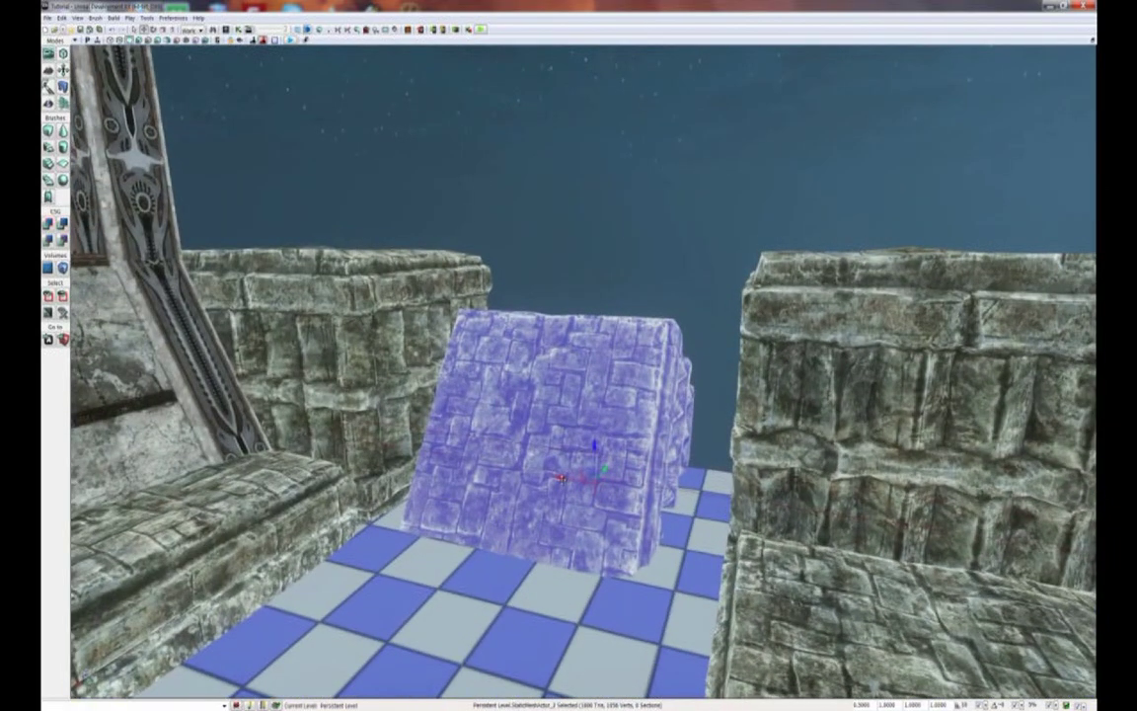
pyautogui.moveTo(557, 477); pyautogui.dragTo(532, 474)
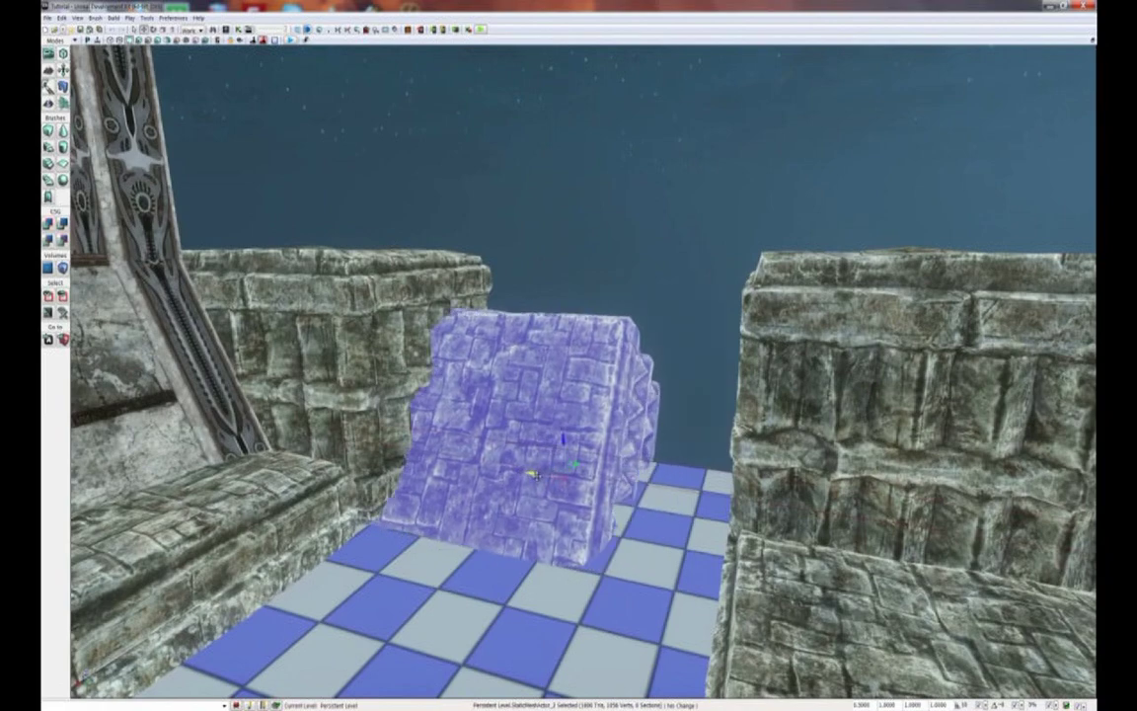
pyautogui.moveTo(536, 476)
pyautogui.mouseDown(button='right')
pyautogui.moveTo(602, 476)
pyautogui.moveTo(537, 476)
pyautogui.mouseUp(button='right')
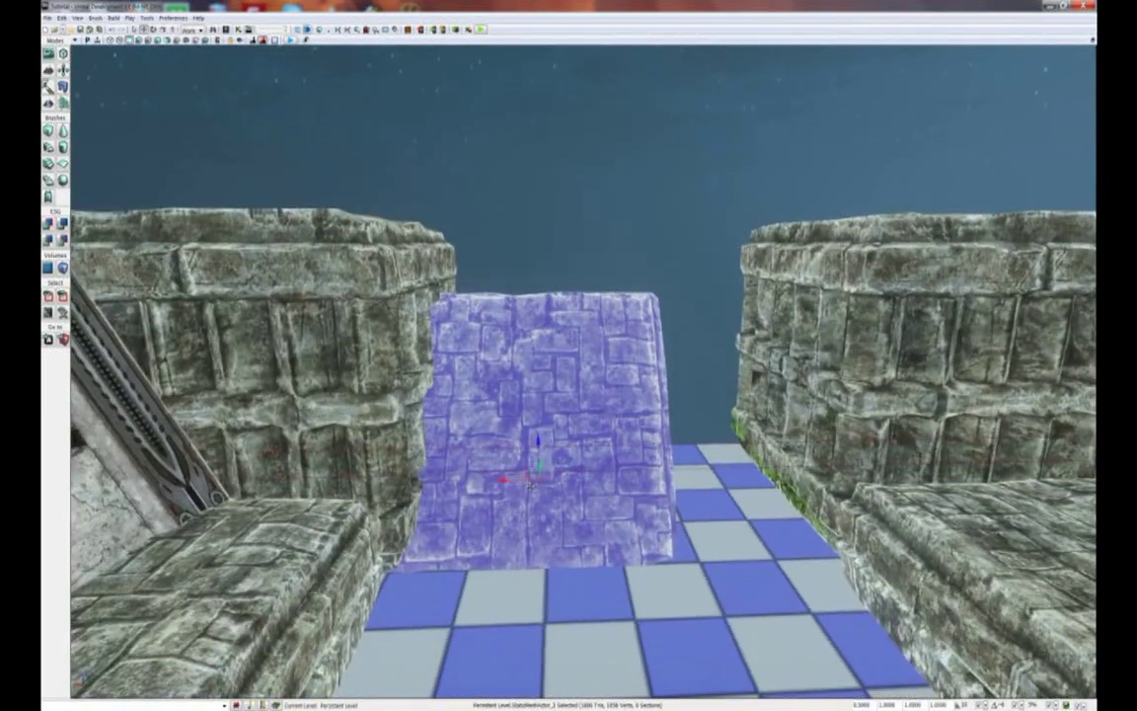
# Step: Duplicate the sloped block sideways to close the rest of the left gap, and select both sloped pieces
pyautogui.keyDown('alt'); pyautogui.moveTo(502, 481); pyautogui.dragTo(689, 477); pyautogui.keyUp('alt')
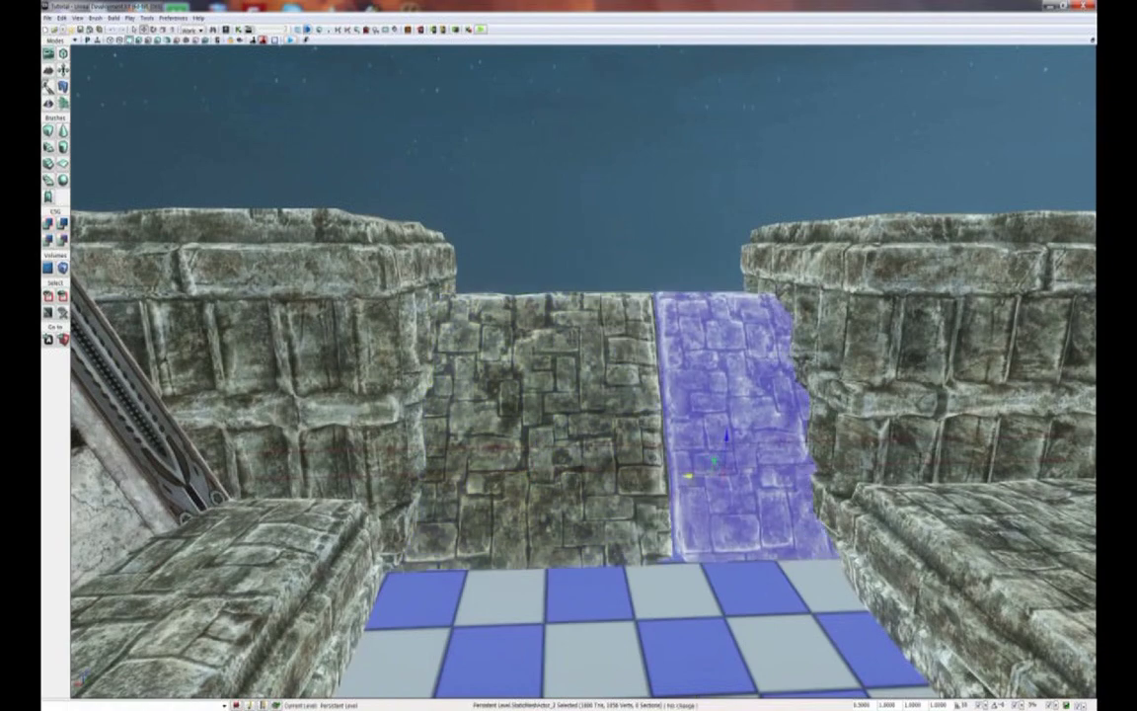
pyautogui.keyDown('ctrl'); pyautogui.click(544, 444); pyautogui.keyUp('ctrl')
pyautogui.moveTo(545, 446); pyautogui.dragTo(535, 486)
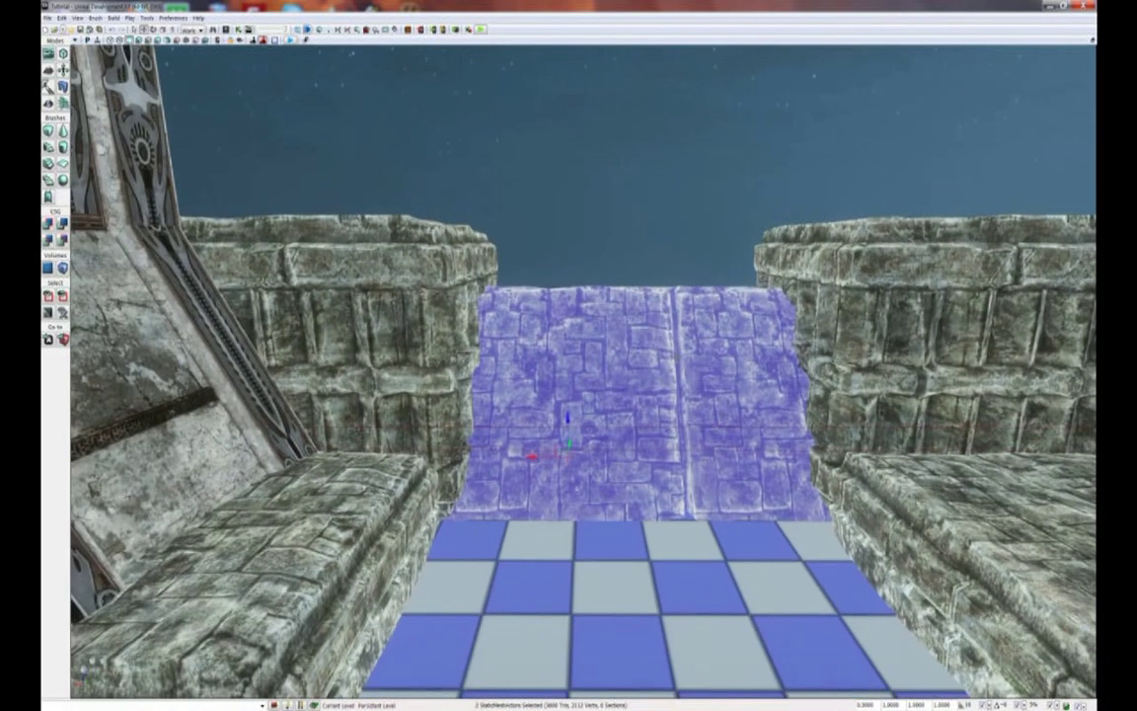
pyautogui.moveTo(689, 490); pyautogui.dragTo(627, 480)
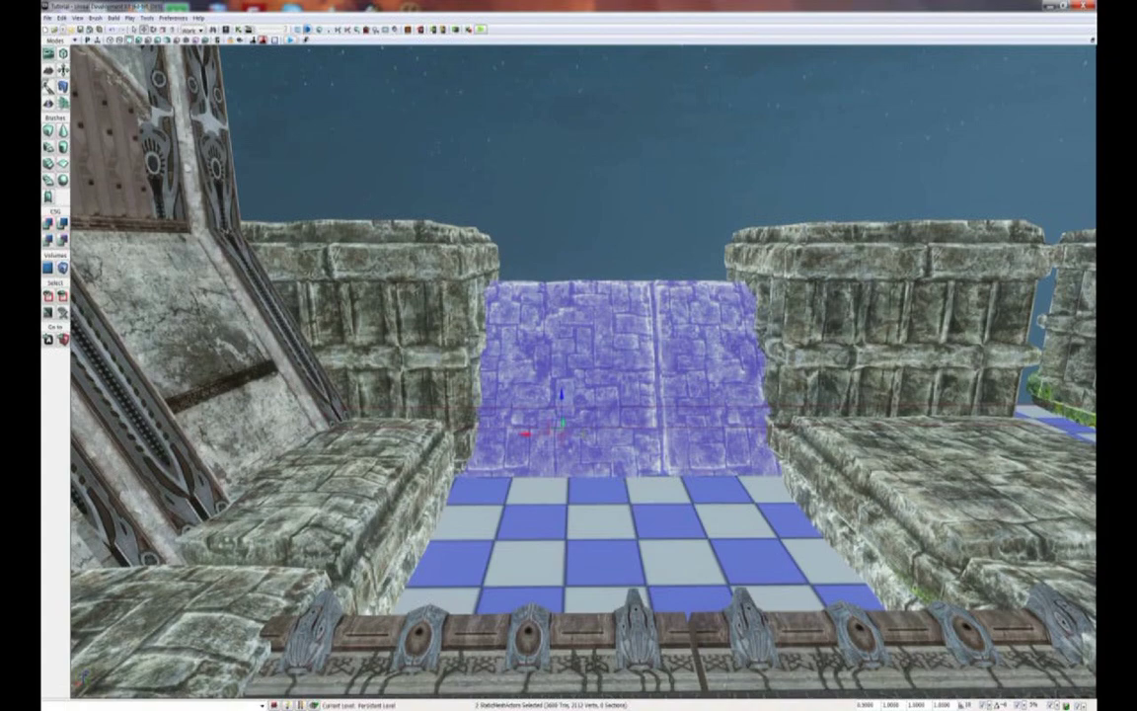
pyautogui.moveTo(524, 432); pyautogui.dragTo(537, 459)
# Step: Duplicate one sloped block into the gap between the two central upright blocks and centre it there
pyautogui.click(517, 443)
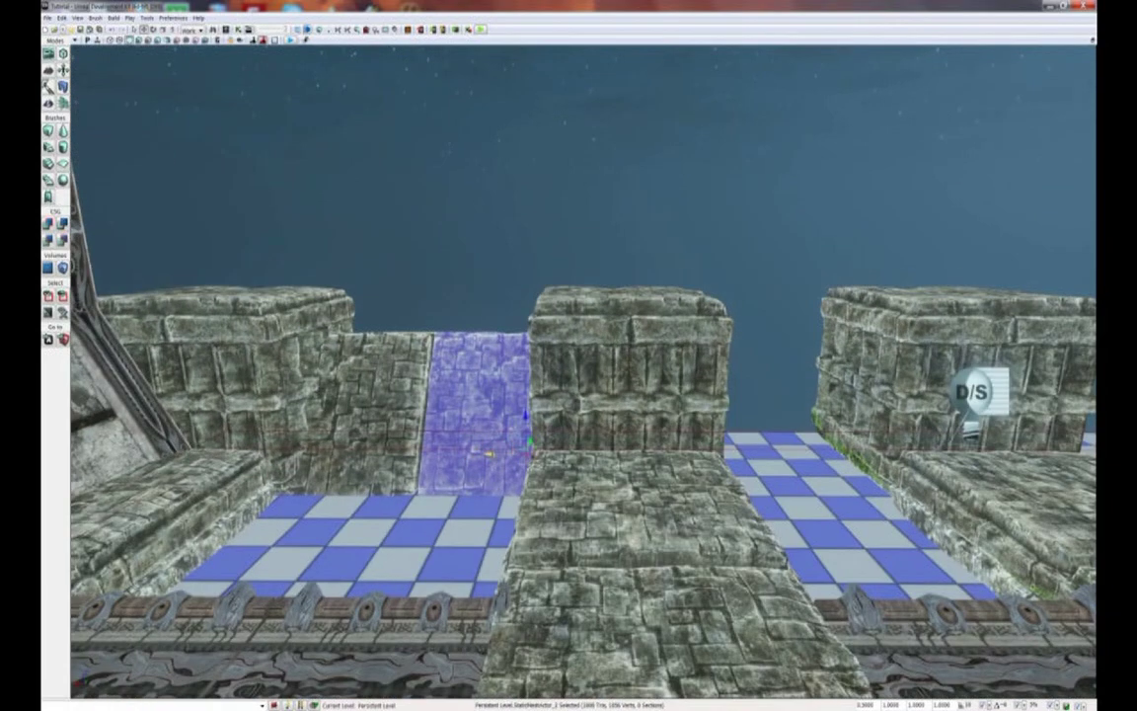
pyautogui.keyDown('alt'); pyautogui.moveTo(490, 454); pyautogui.dragTo(703, 456); pyautogui.keyUp('alt')
pyautogui.moveTo(703, 456); pyautogui.dragTo(740, 460, button='right')
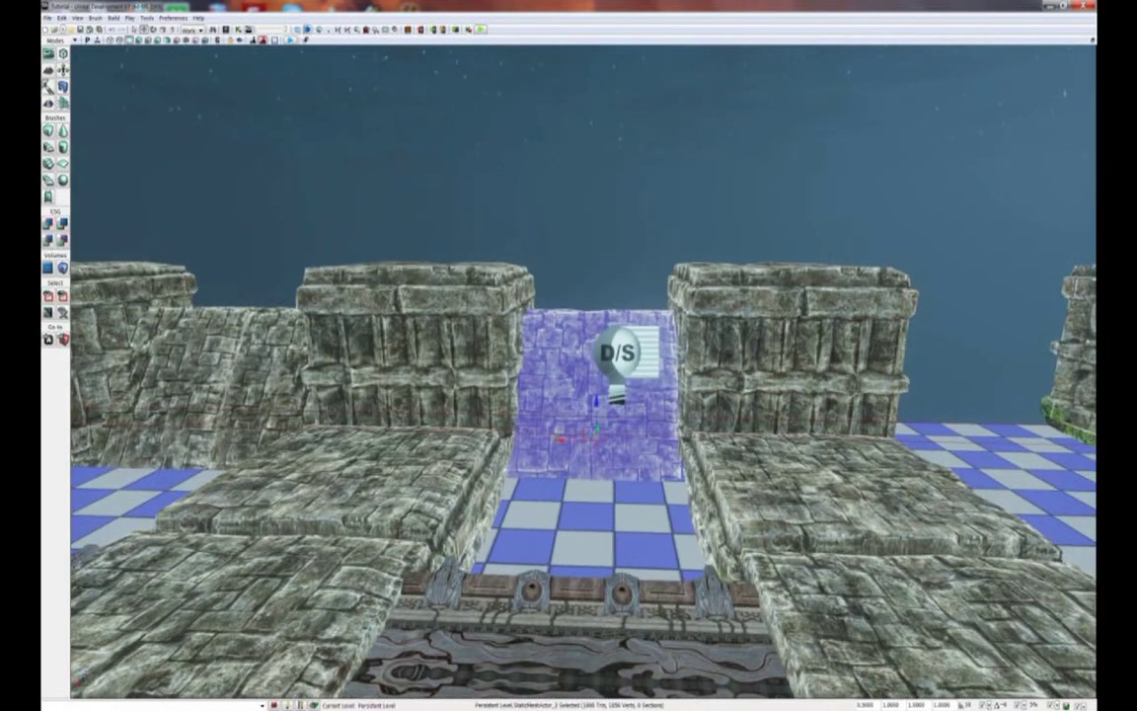
pyautogui.moveTo(557, 441); pyautogui.dragTo(566, 440)
pyautogui.moveTo(561, 443); pyautogui.dragTo(540, 444, button='right')
# Step: Duplicate the left gap's pair of sloped blocks into the gap beside the right wall and centre them between the upright blocks
pyautogui.click(402, 381)
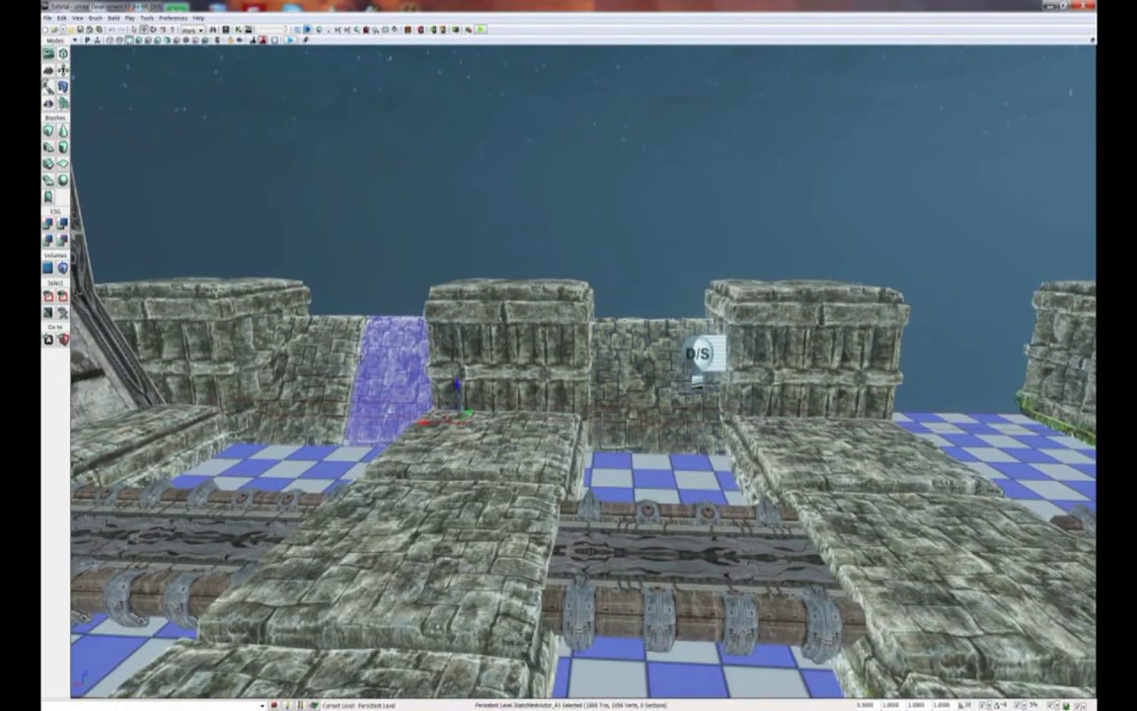
pyautogui.keyDown('ctrl'); pyautogui.click(310, 355); pyautogui.keyUp('ctrl')
pyautogui.moveTo(318, 420); pyautogui.dragTo(908, 422)
pyautogui.moveTo(888, 434)
pyautogui.mouseDown(button='right')
pyautogui.moveTo(868, 434)
pyautogui.moveTo(908, 436)
pyautogui.mouseUp(button='right')
pyautogui.moveTo(642, 475); pyautogui.dragTo(651, 475, button='right')
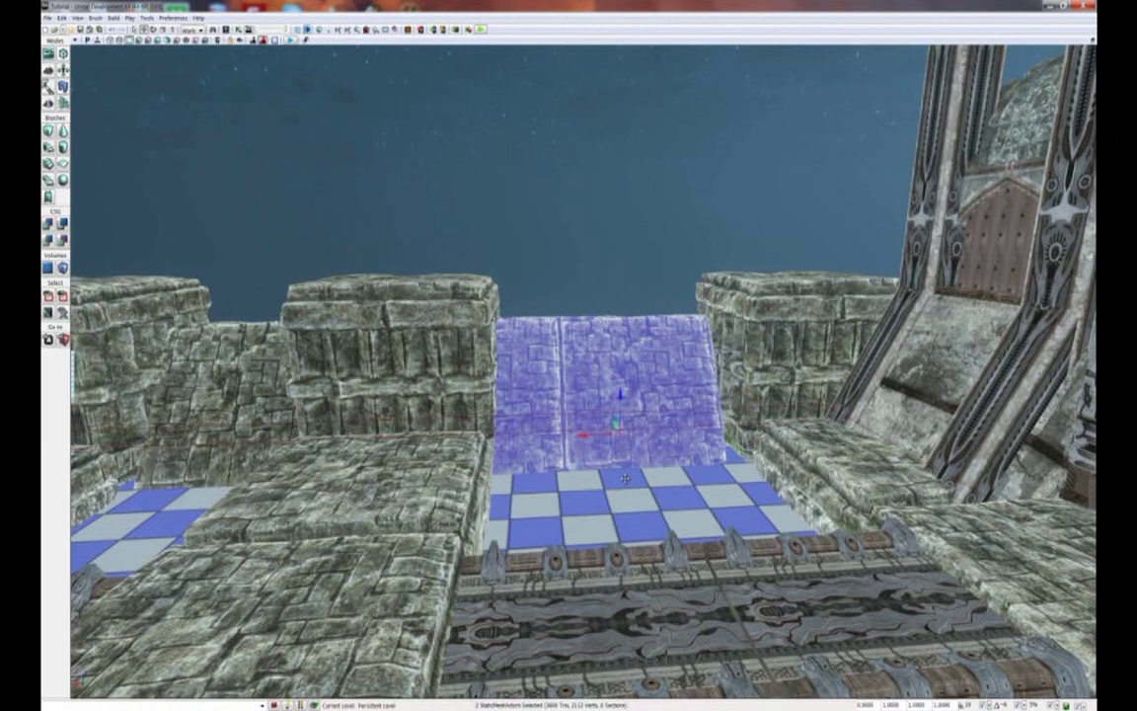
pyautogui.scroll(2, 568, 434)
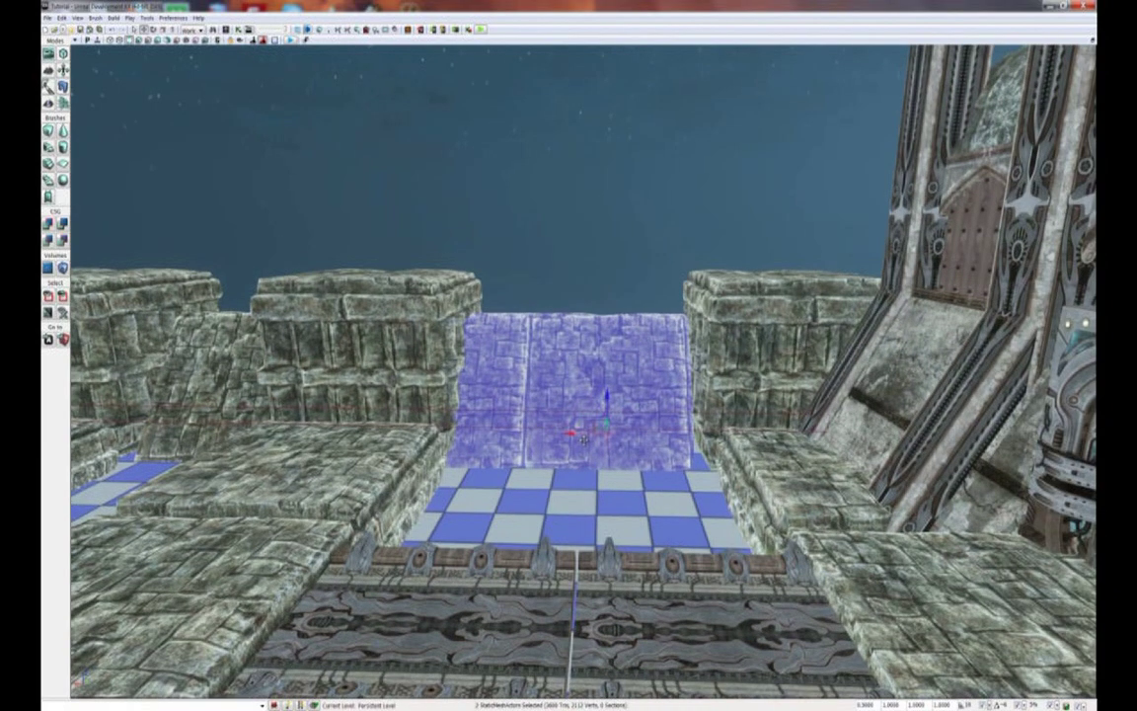
pyautogui.moveTo(584, 438); pyautogui.dragTo(608, 432)
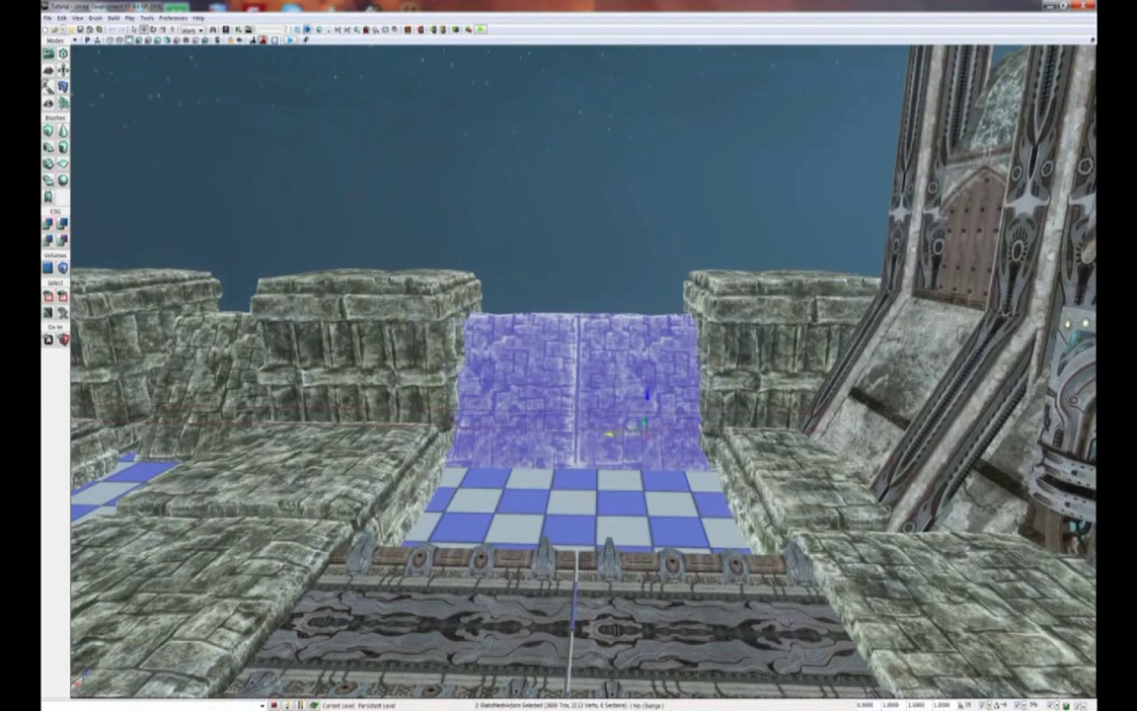
pyautogui.press('a')
pyautogui.moveTo(573, 522); pyautogui.dragTo(588, 405, button='right')
pyautogui.press('d')
pyautogui.press('s')
pyautogui.click(601, 413)
pyautogui.press('w')
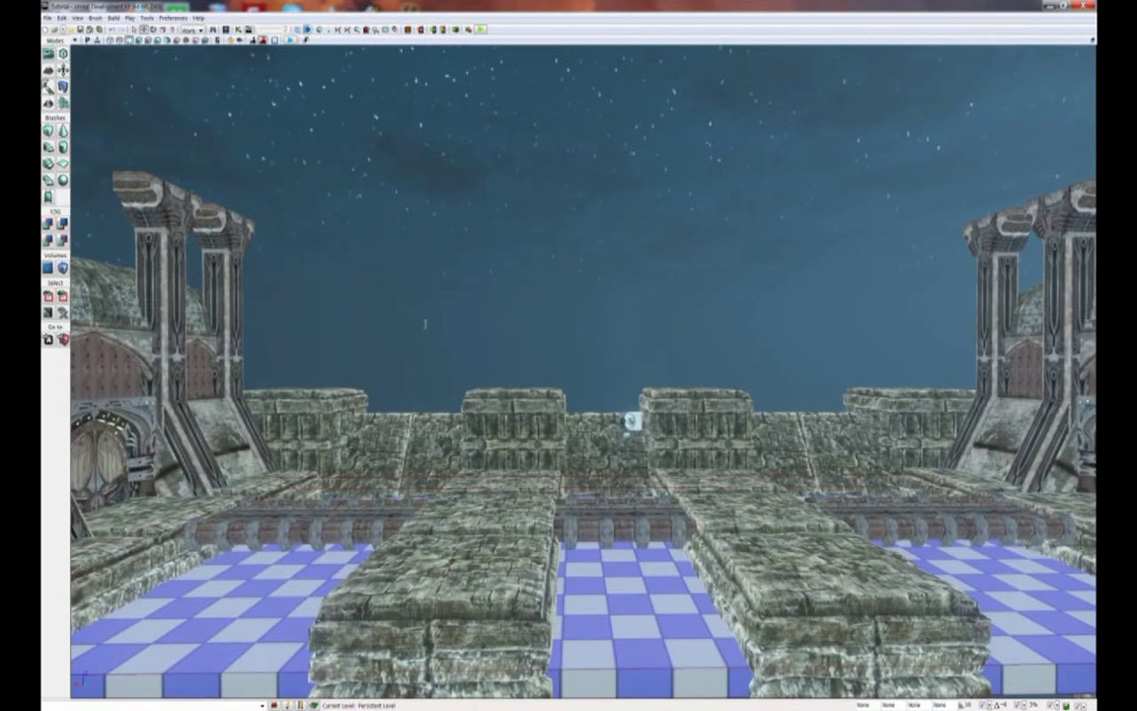
# Step: Search the static meshes for the round paving stone piece and place it in front of the left central upright block
pyautogui.click(226, 29)
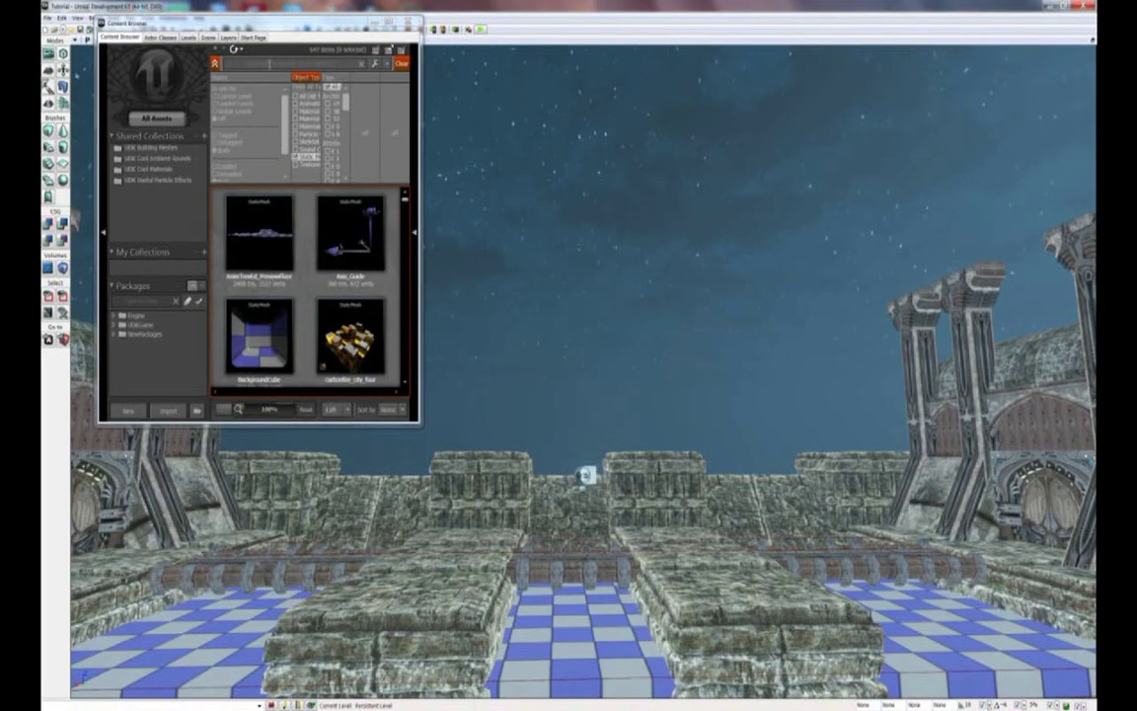
pyautogui.click(269, 64)
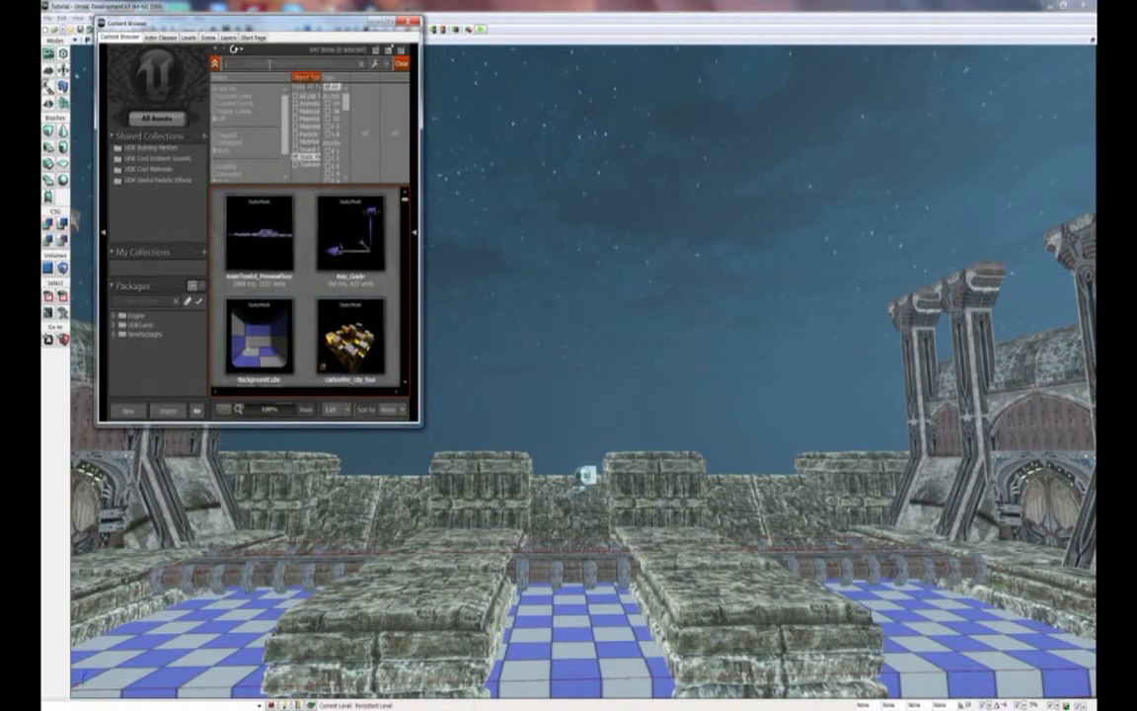
pyautogui.write('swingb')
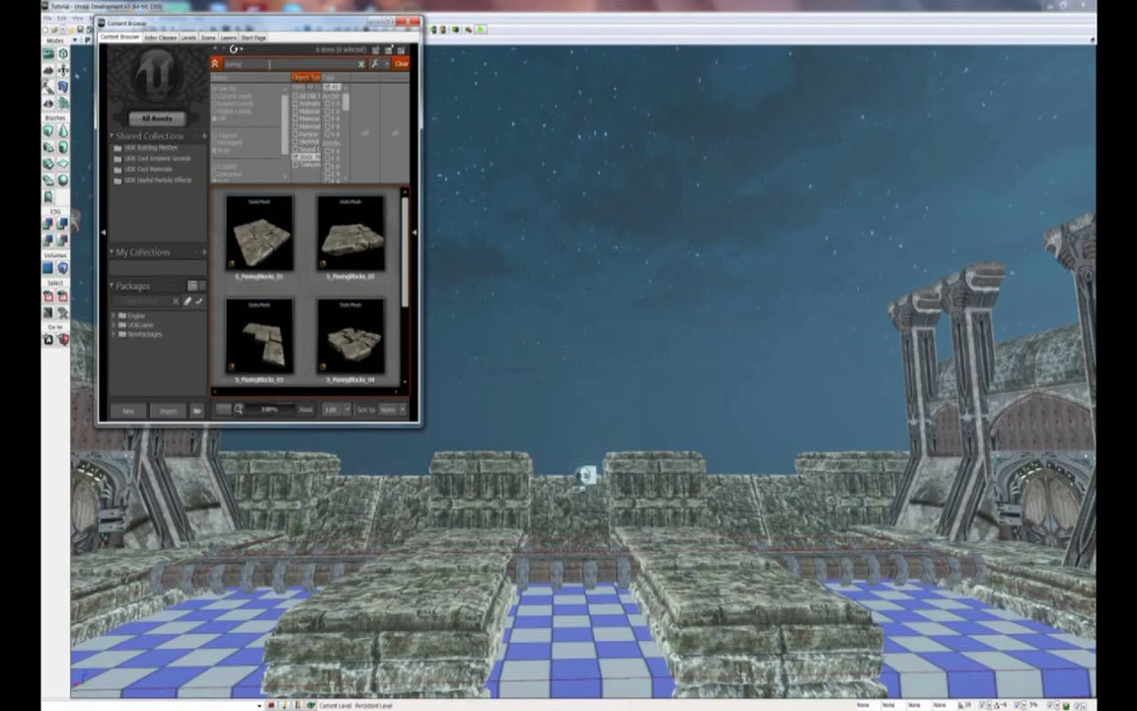
pyautogui.write('rick')
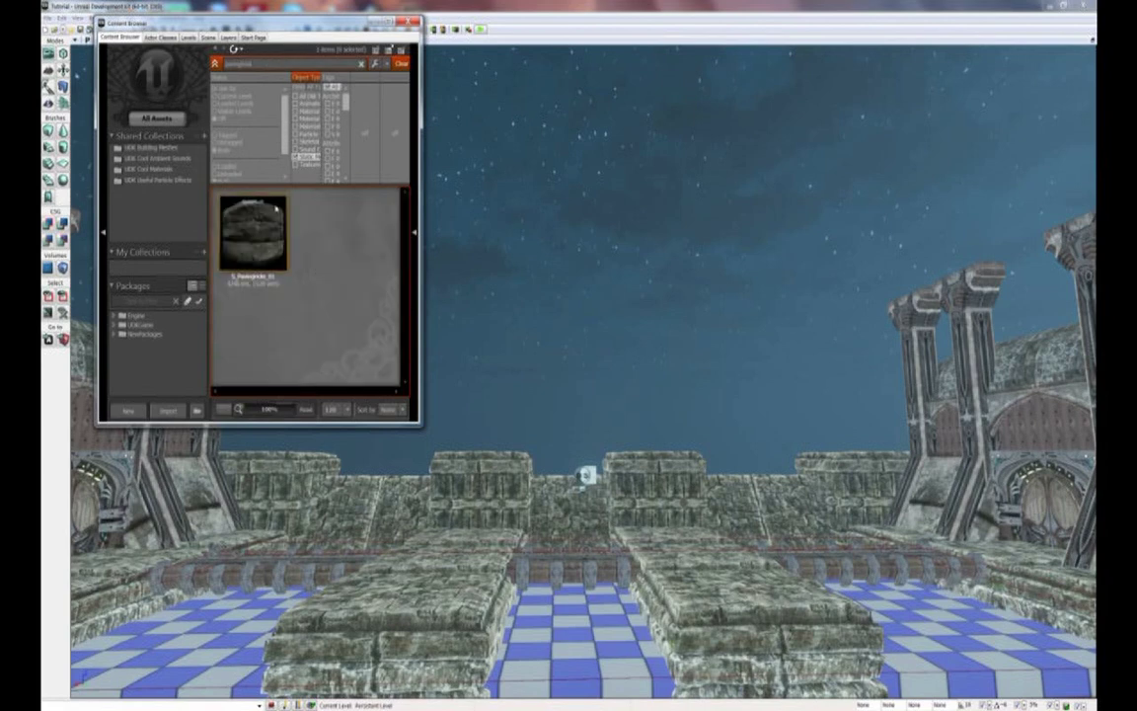
pyautogui.click(276, 231)
pyautogui.moveTo(276, 237); pyautogui.dragTo(459, 509)
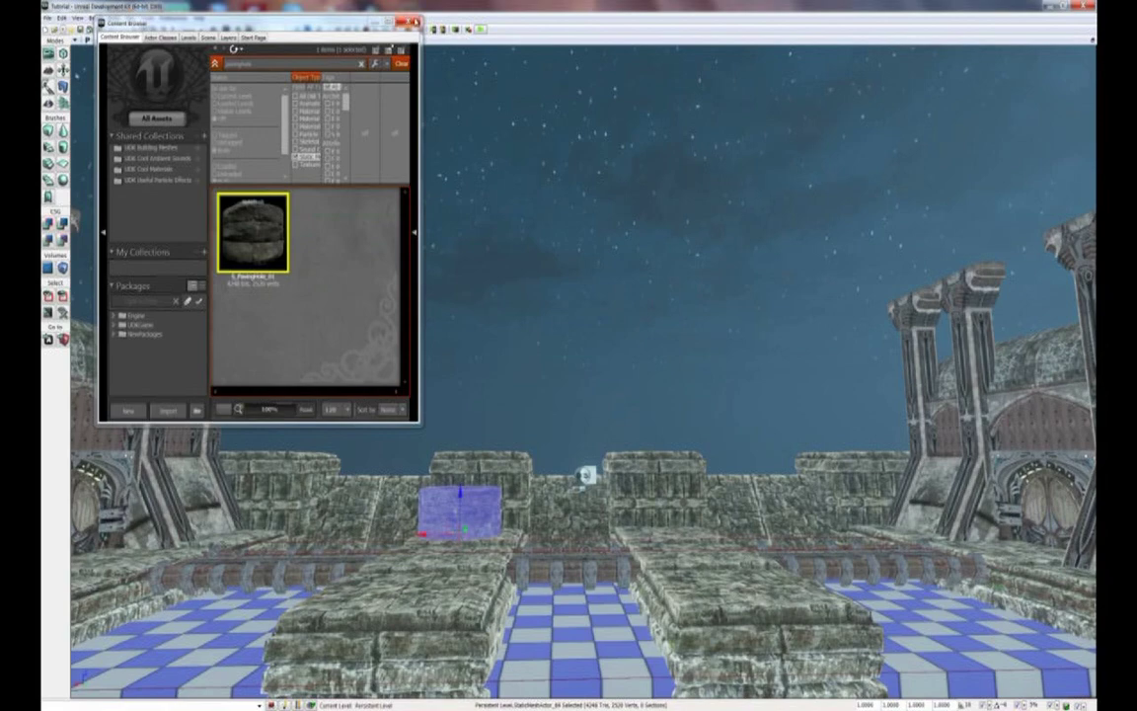
pyautogui.click(407, 21)
# Step: Scale up the round stone piece and move it back to the left central upright block of the wall
pyautogui.moveTo(533, 254); pyautogui.dragTo(481, 233, button='right')
pyautogui.moveTo(481, 233); pyautogui.dragTo(481, 24)
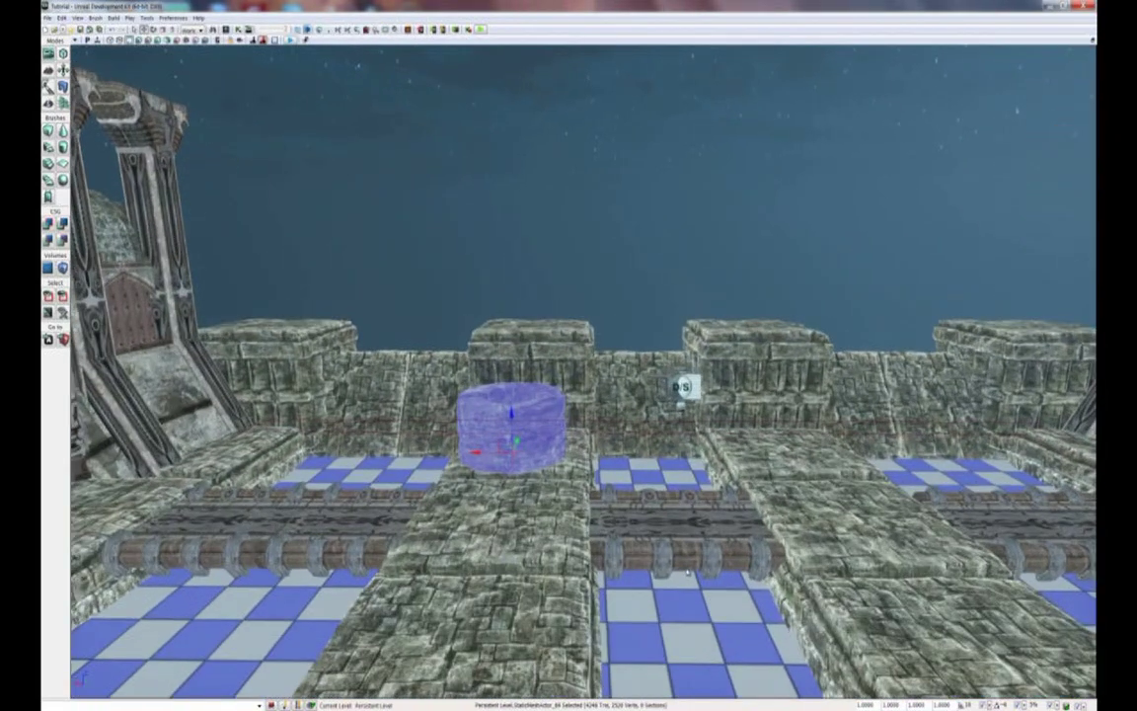
pyautogui.moveTo(874, 706); pyautogui.dragTo(836, 707)
pyautogui.write('2')
pyautogui.press('Return')
pyautogui.moveTo(671, 434); pyautogui.dragTo(584, 420, button='right')
pyautogui.moveTo(609, 501); pyautogui.dragTo(656, 468)
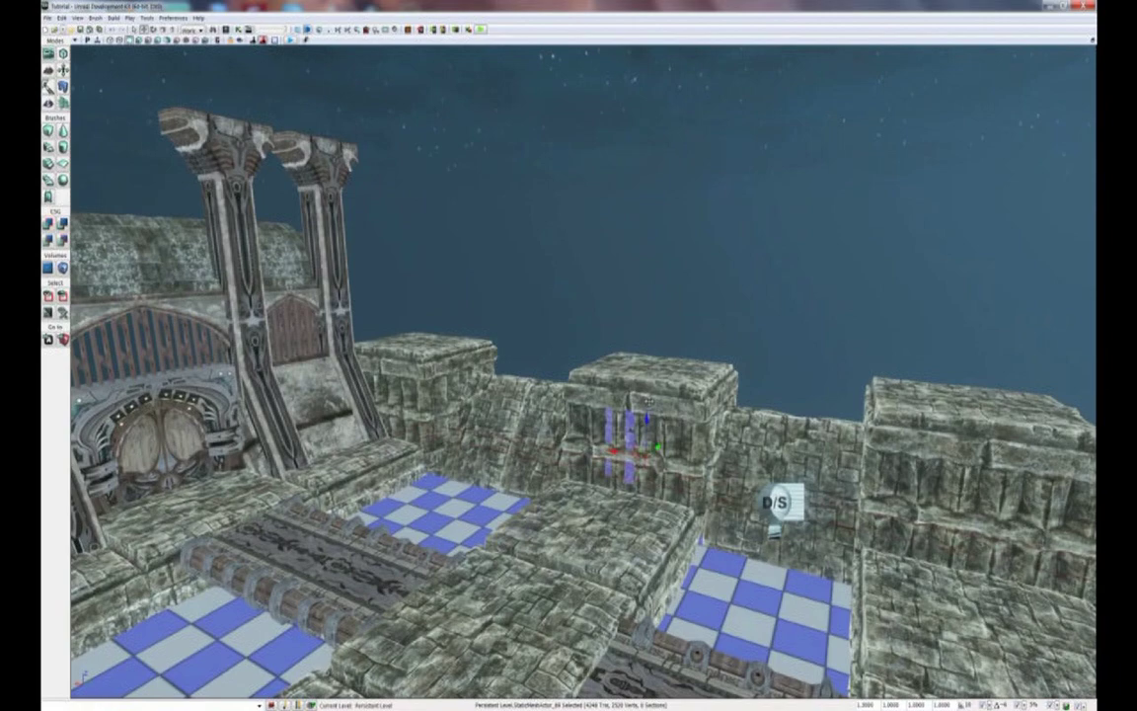
# Step: Raise the round stone piece to sit on top of the left central upright block and centre it there
pyautogui.moveTo(646, 416); pyautogui.dragTo(647, 322)
pyautogui.moveTo(647, 322); pyautogui.dragTo(578, 420, button='right')
pyautogui.moveTo(556, 439); pyautogui.dragTo(569, 438)
pyautogui.moveTo(569, 439); pyautogui.dragTo(585, 371, button='right')
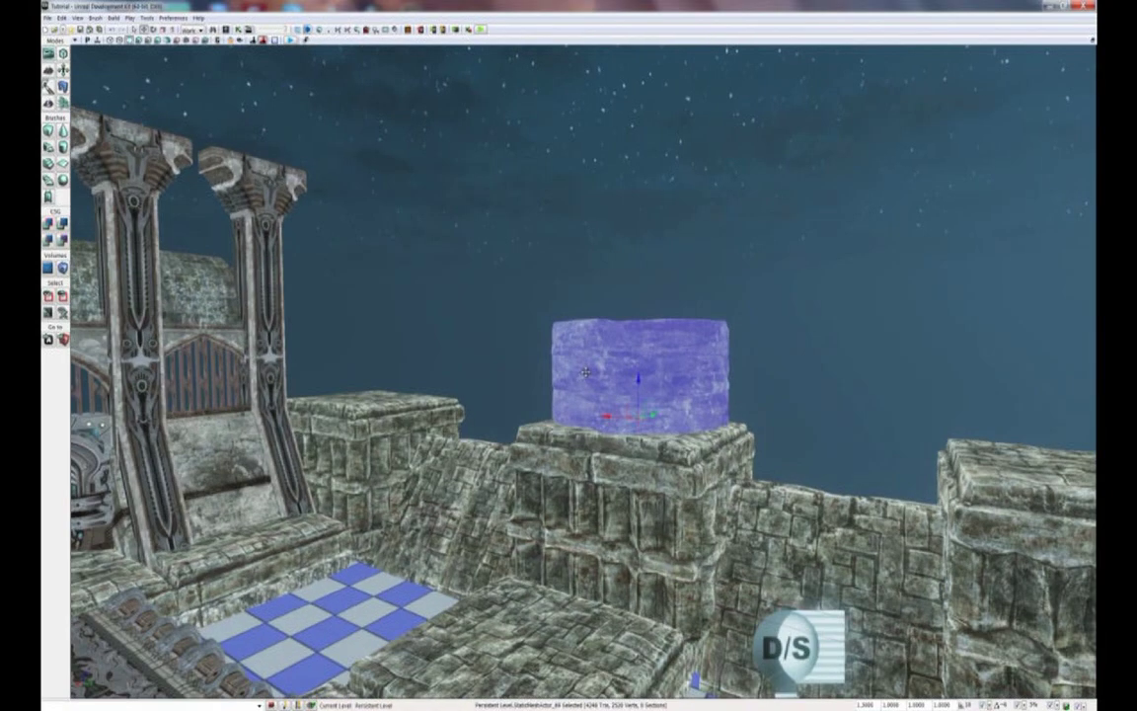
# Step: Duplicate the round stone piece upward twice to stack a three-piece column on the upright block
pyautogui.keyDown('alt'); pyautogui.moveTo(639, 361); pyautogui.dragTo(637, 292); pyautogui.keyUp('alt')
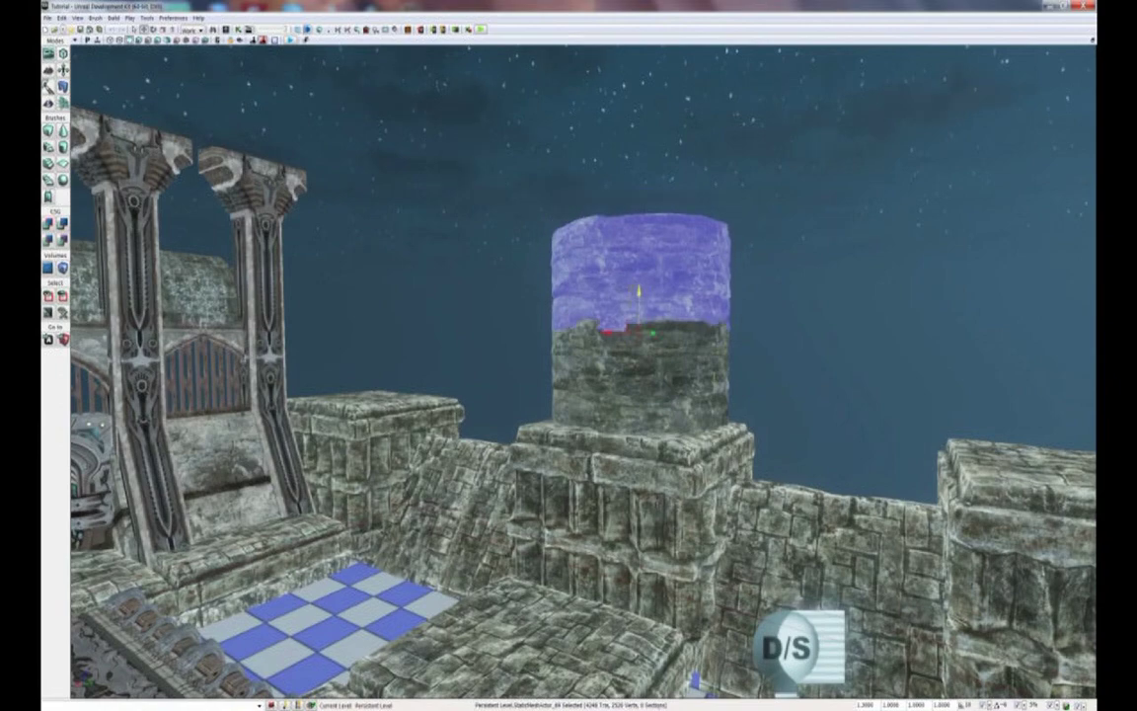
pyautogui.moveTo(640, 345); pyautogui.dragTo(652, 411)
pyautogui.keyDown('alt'); pyautogui.moveTo(574, 292); pyautogui.dragTo(575, 232); pyautogui.keyUp('alt')
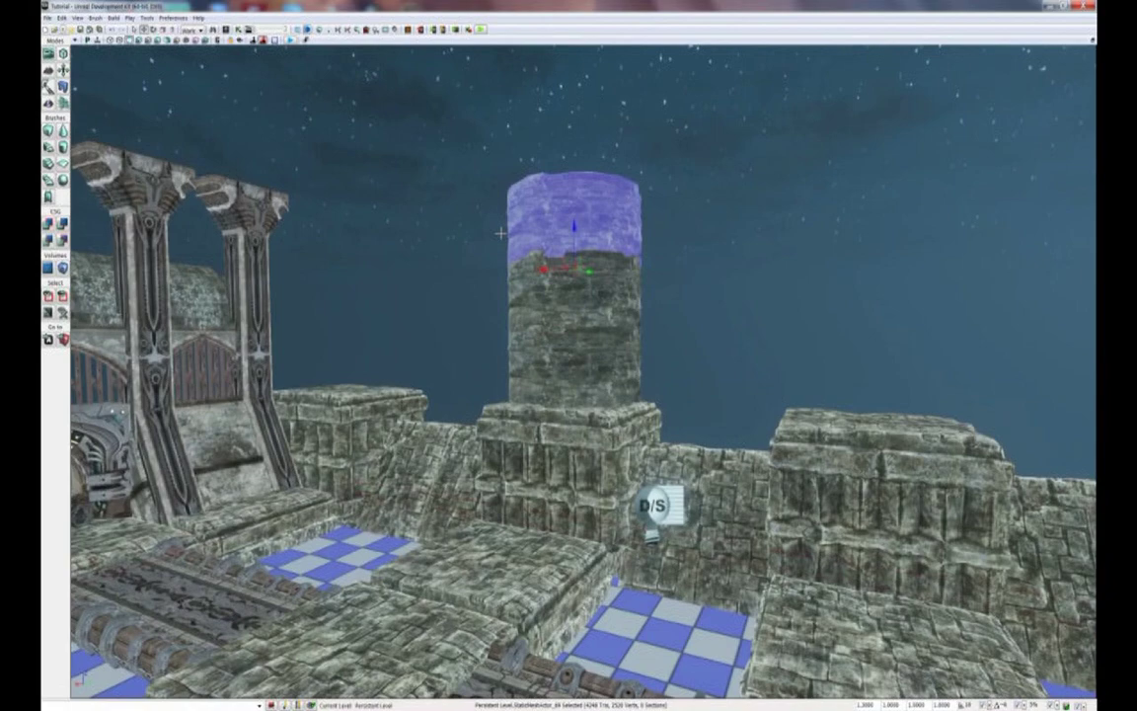
pyautogui.moveTo(500, 233); pyautogui.dragTo(506, 286)
pyautogui.moveTo(506, 286); pyautogui.dragTo(455, 388, button='right')
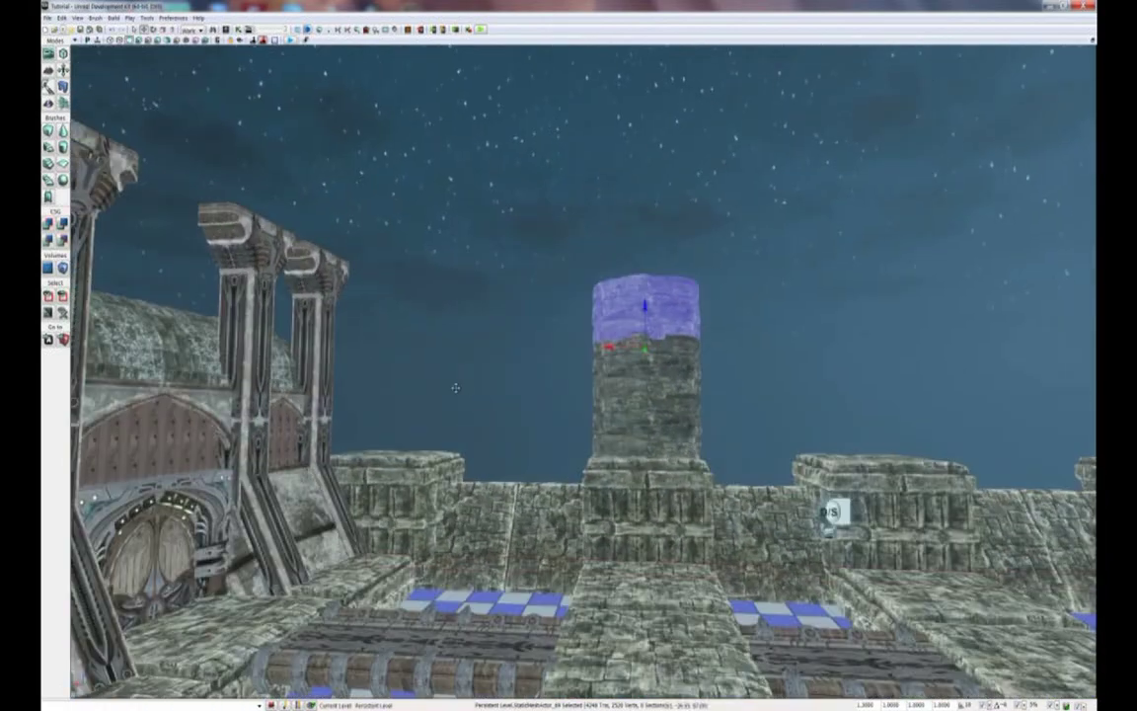
# Step: Select all three stacked pieces and duplicate the column onto each of the other three upright blocks
pyautogui.moveTo(653, 438); pyautogui.dragTo(644, 438, button='right')
pyautogui.click(648, 436)
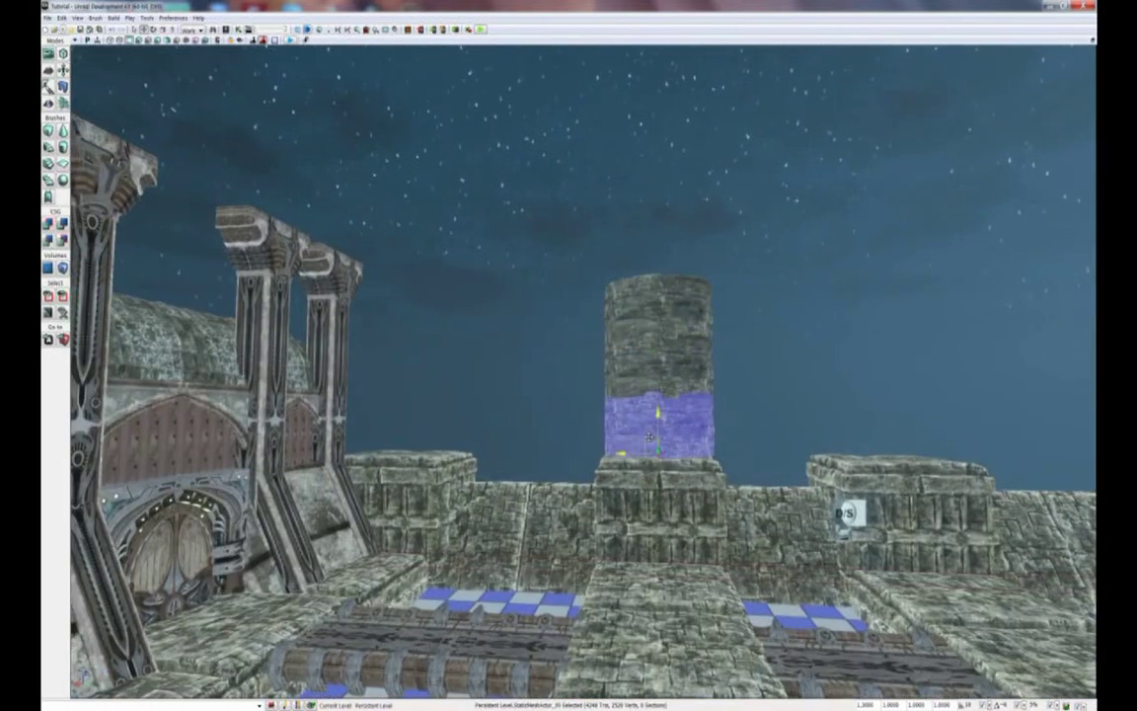
pyautogui.keyDown('ctrl'); pyautogui.click(673, 349); pyautogui.keyUp('ctrl')
pyautogui.moveTo(673, 349); pyautogui.dragTo(696, 410)
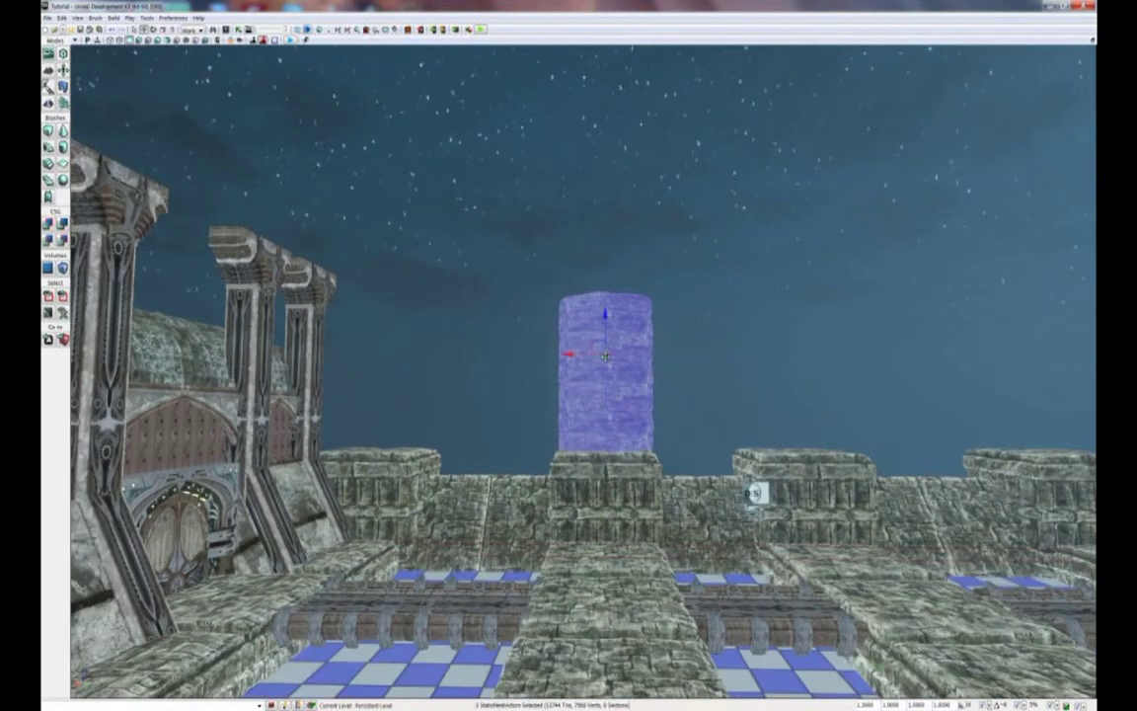
pyautogui.keyDown('alt'); pyautogui.moveTo(569, 354); pyautogui.dragTo(779, 353); pyautogui.keyUp('alt')
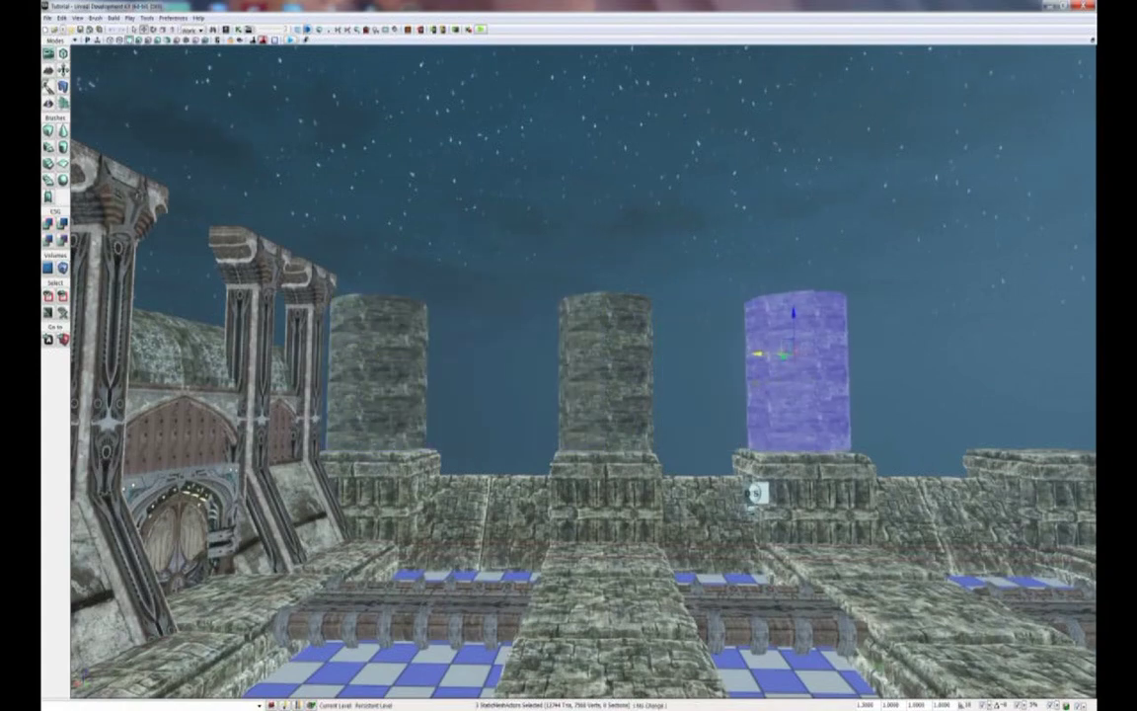
pyautogui.moveTo(772, 357); pyautogui.dragTo(673, 379, button='middle')
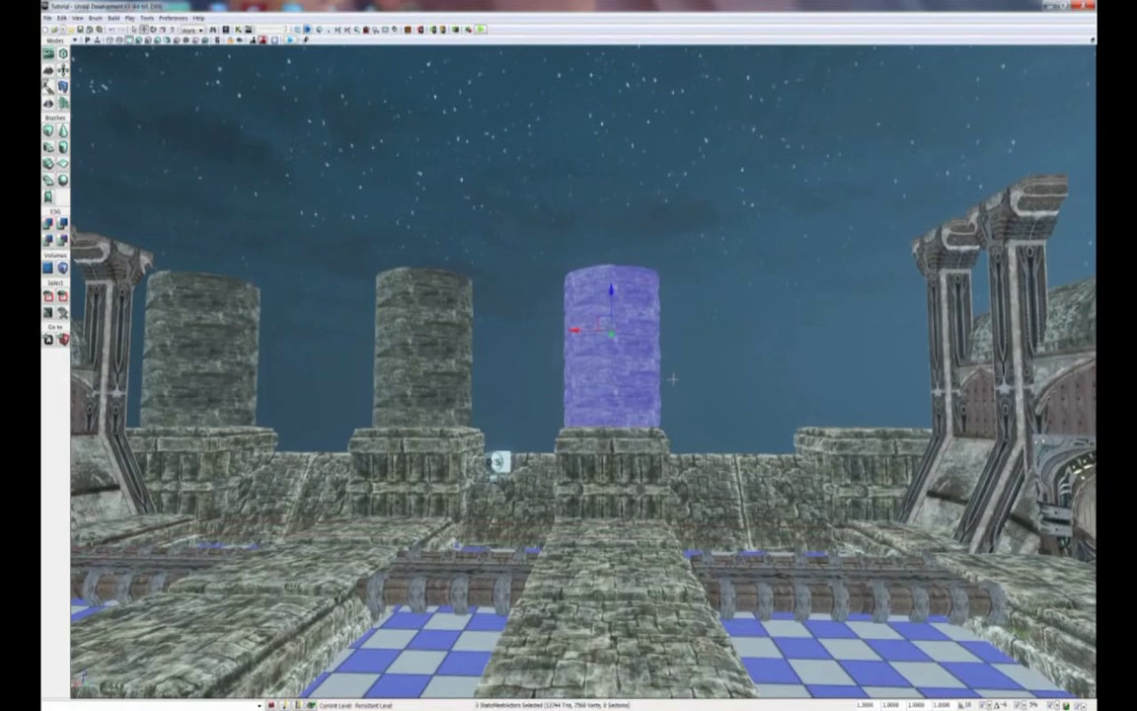
pyautogui.keyDown('alt'); pyautogui.moveTo(576, 330); pyautogui.dragTo(830, 330); pyautogui.keyUp('alt')
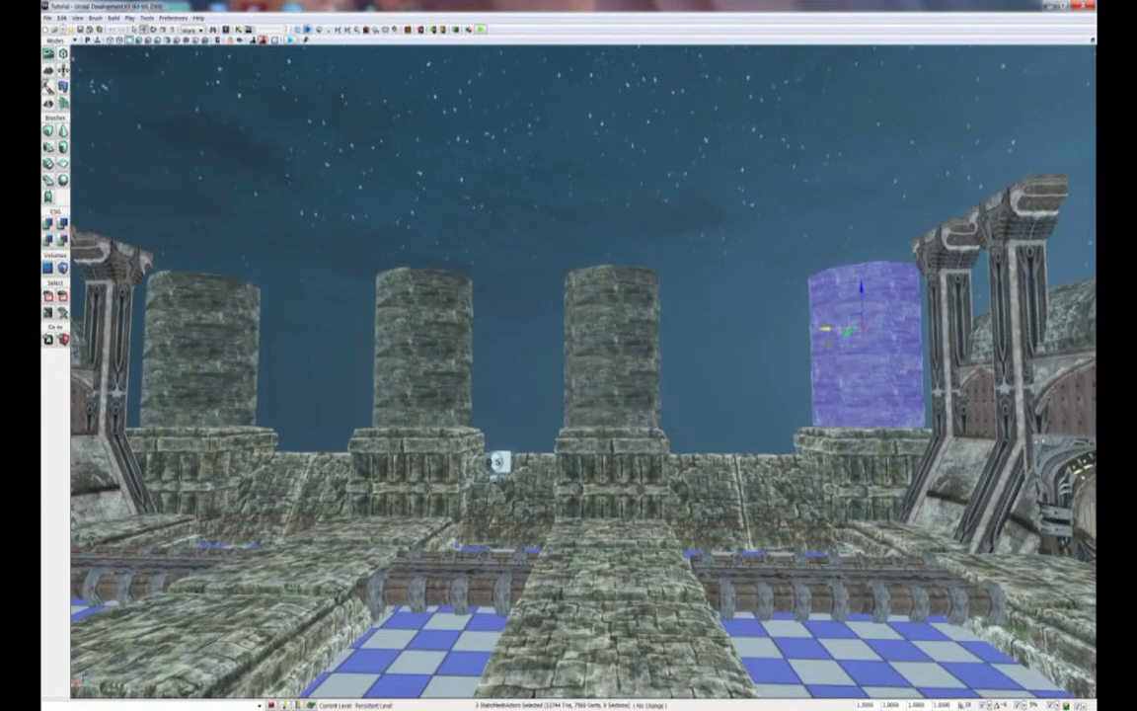
# Step: Lower the column beside the right wall and the right central column slightly into their upright blocks
pyautogui.moveTo(759, 350)
pyautogui.mouseDown(button='middle')
pyautogui.moveTo(783, 399)
pyautogui.moveTo(766, 371)
pyautogui.mouseUp(button='middle')
pyautogui.moveTo(766, 371); pyautogui.dragTo(780, 316)
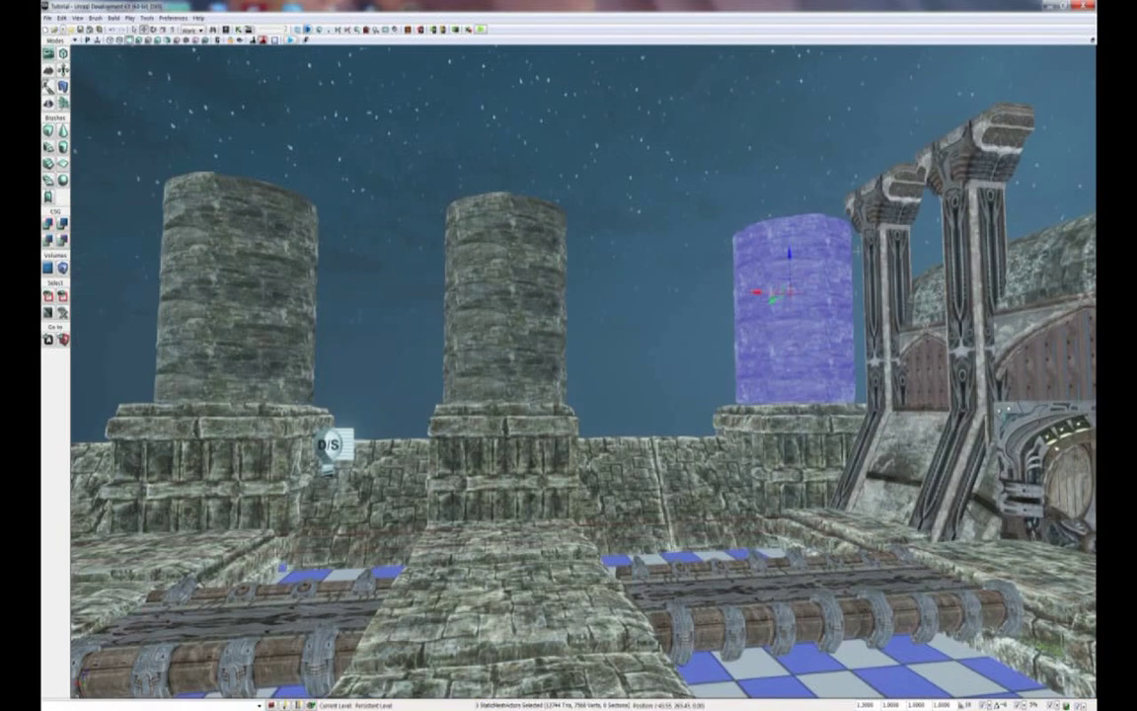
pyautogui.moveTo(770, 225); pyautogui.dragTo(877, 117)
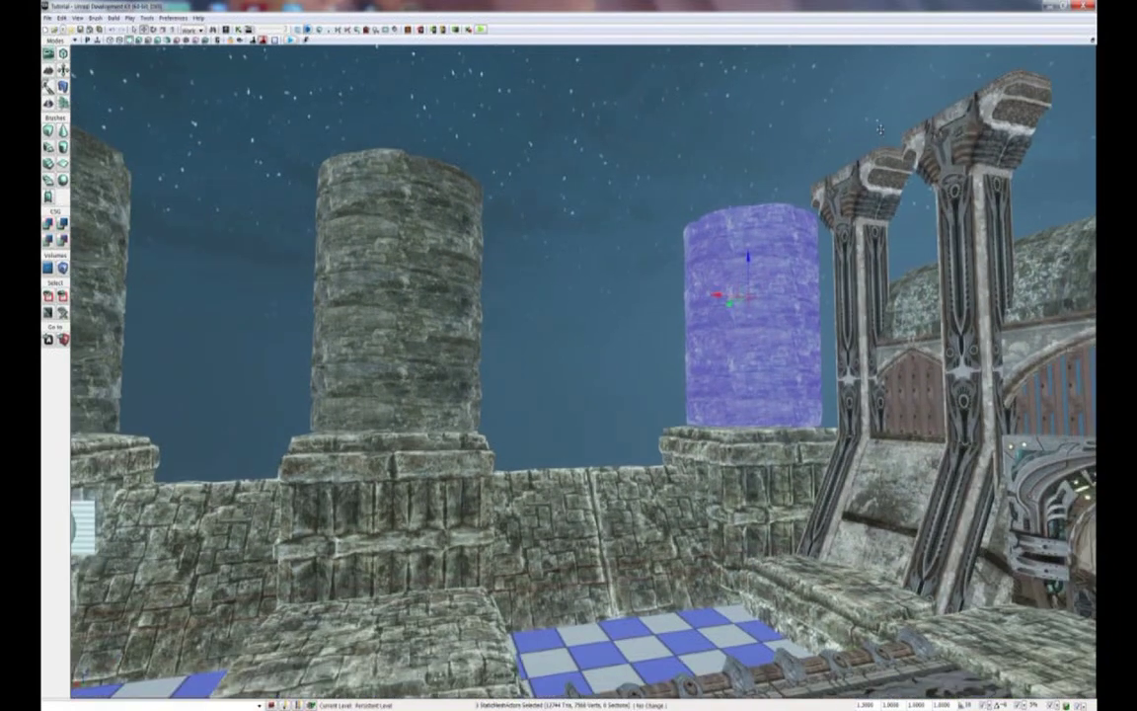
pyautogui.moveTo(880, 129); pyautogui.dragTo(886, 163, button='middle')
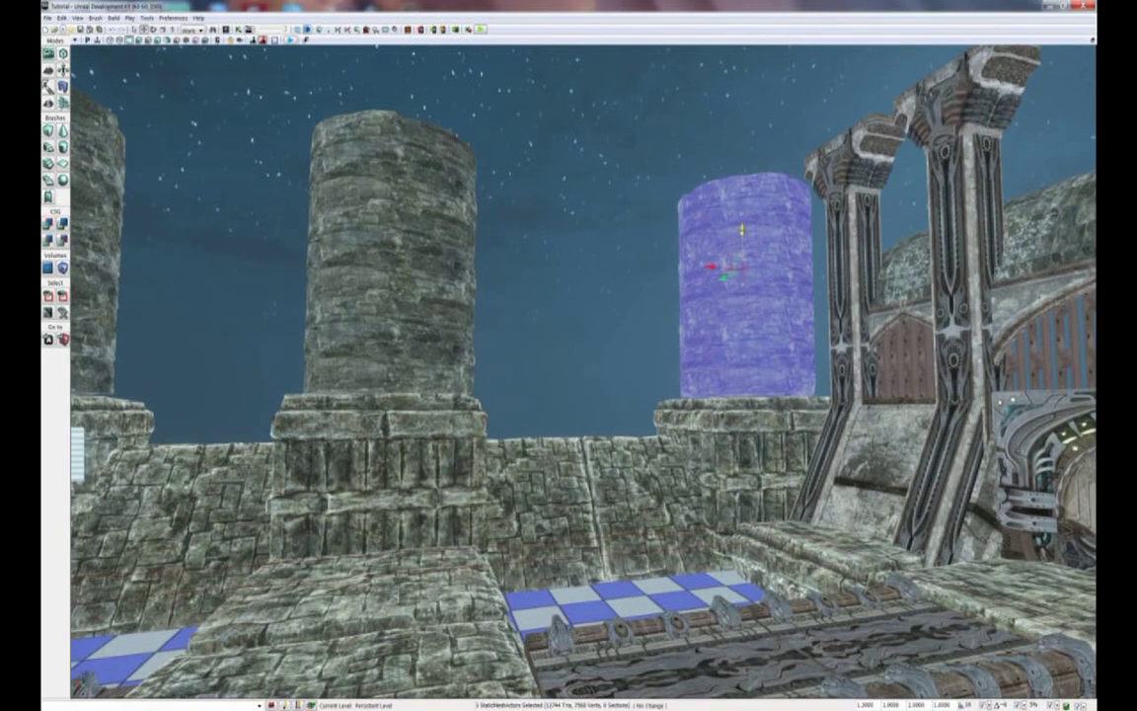
pyautogui.moveTo(742, 229); pyautogui.dragTo(742, 240)
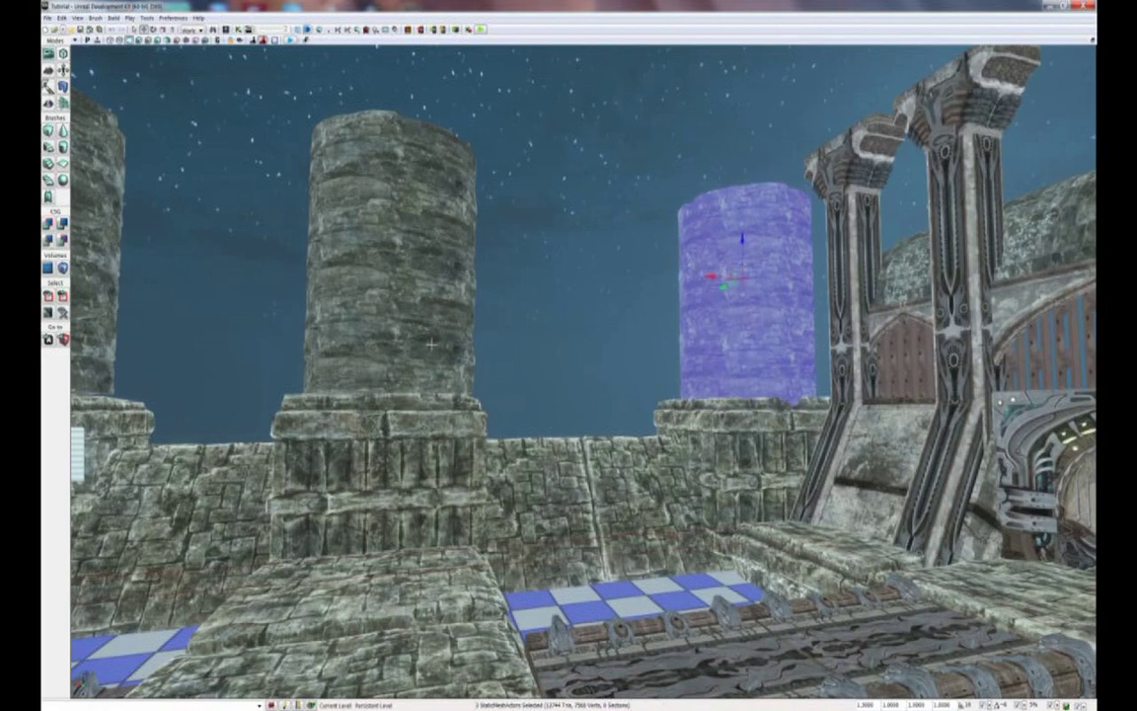
pyautogui.click(387, 306)
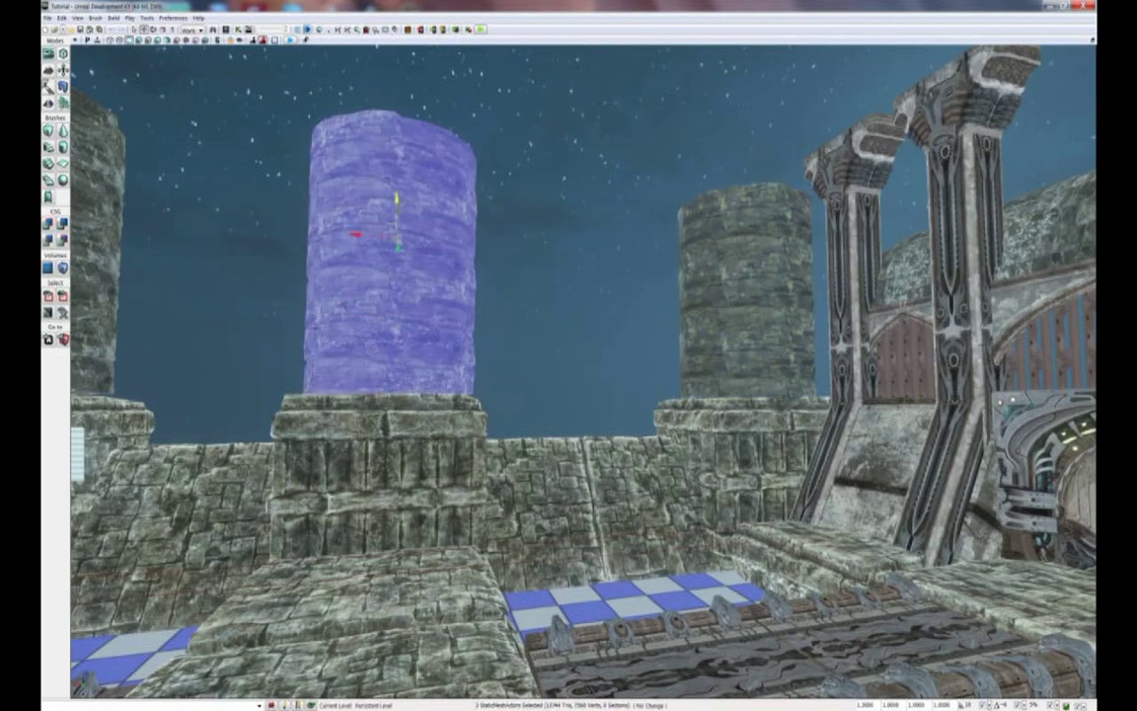
pyautogui.moveTo(396, 203); pyautogui.dragTo(396, 214)
# Step: Select the three pieces of the left central column and lower them slightly into the upright block
pyautogui.moveTo(466, 225); pyautogui.dragTo(425, 382)
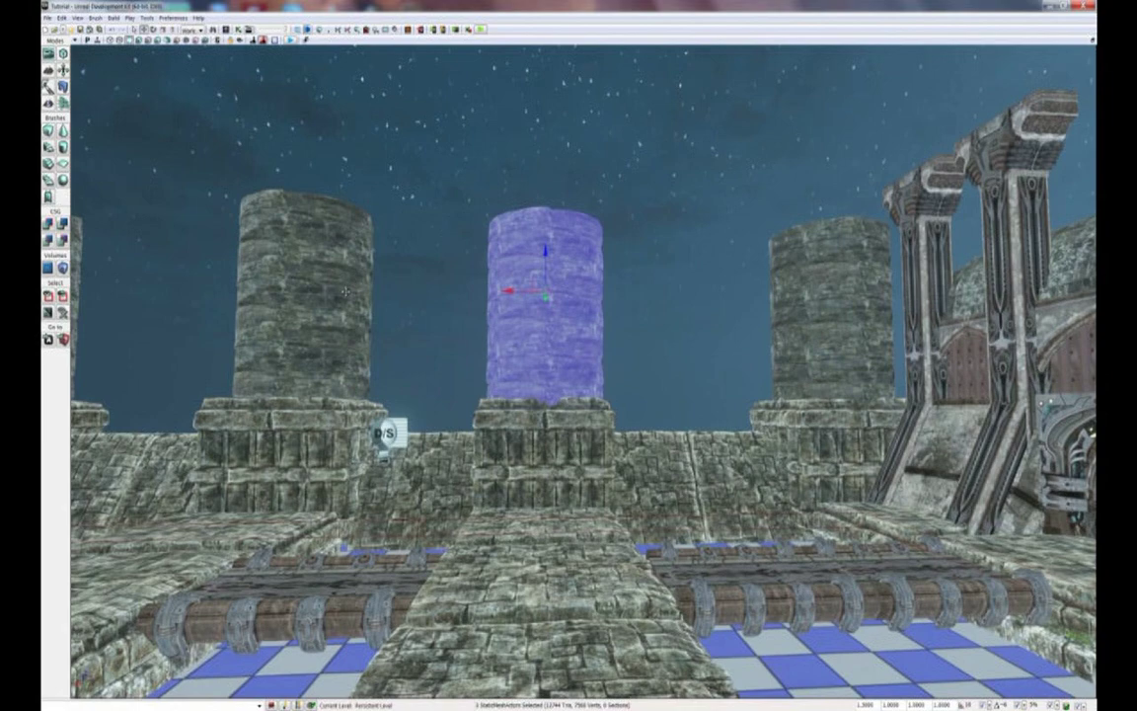
pyautogui.click(321, 343)
pyautogui.keyDown('ctrl'); pyautogui.click(320, 293); pyautogui.keyUp('ctrl')
pyautogui.keyDown('ctrl'); pyautogui.click(315, 246); pyautogui.keyUp('ctrl')
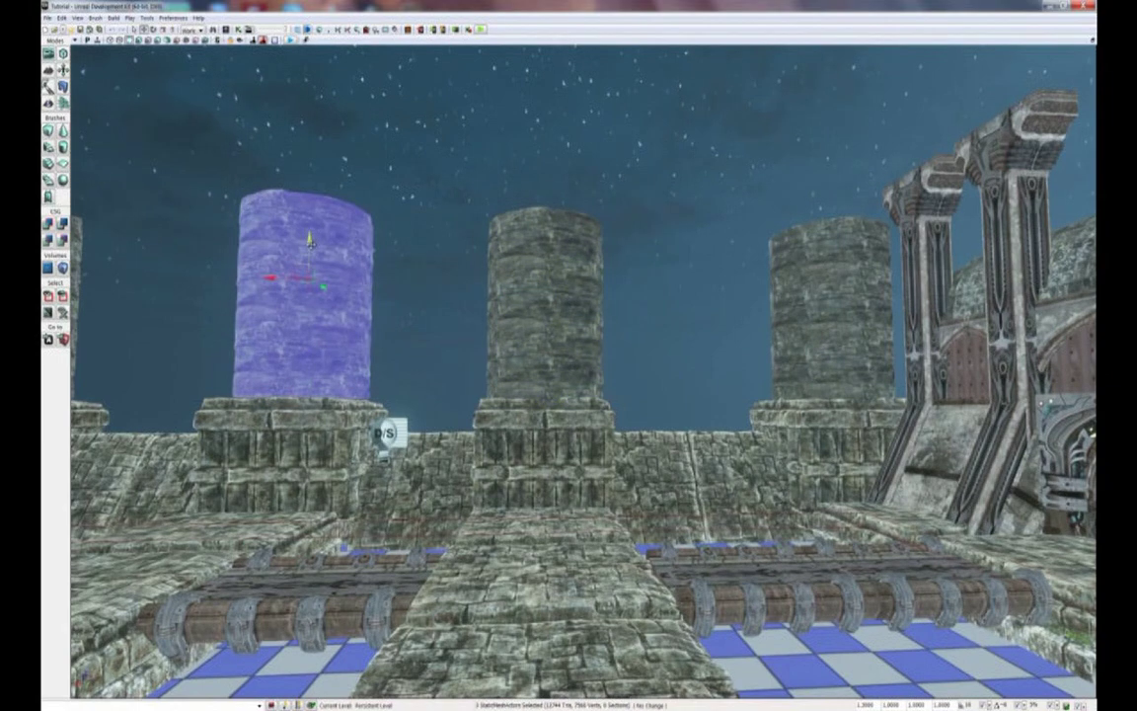
pyautogui.moveTo(310, 238); pyautogui.dragTo(310, 247)
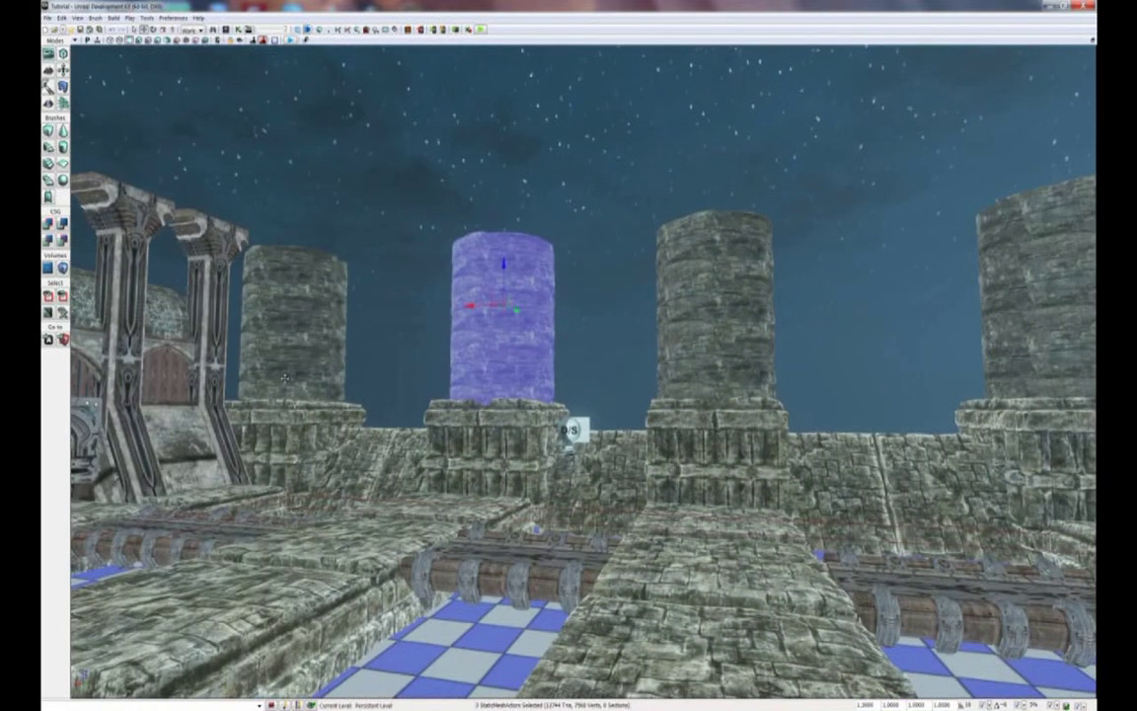
# Step: Select the three pieces of the column beside the left wall and lower them slightly into their block
pyautogui.click(293, 355)
pyautogui.keyDown('ctrl'); pyautogui.click(293, 311); pyautogui.keyUp('ctrl')
pyautogui.keyDown('ctrl'); pyautogui.click(293, 264); pyautogui.keyUp('ctrl')
pyautogui.moveTo(298, 269); pyautogui.dragTo(298, 275)
pyautogui.moveTo(388, 304); pyautogui.dragTo(380, 419)
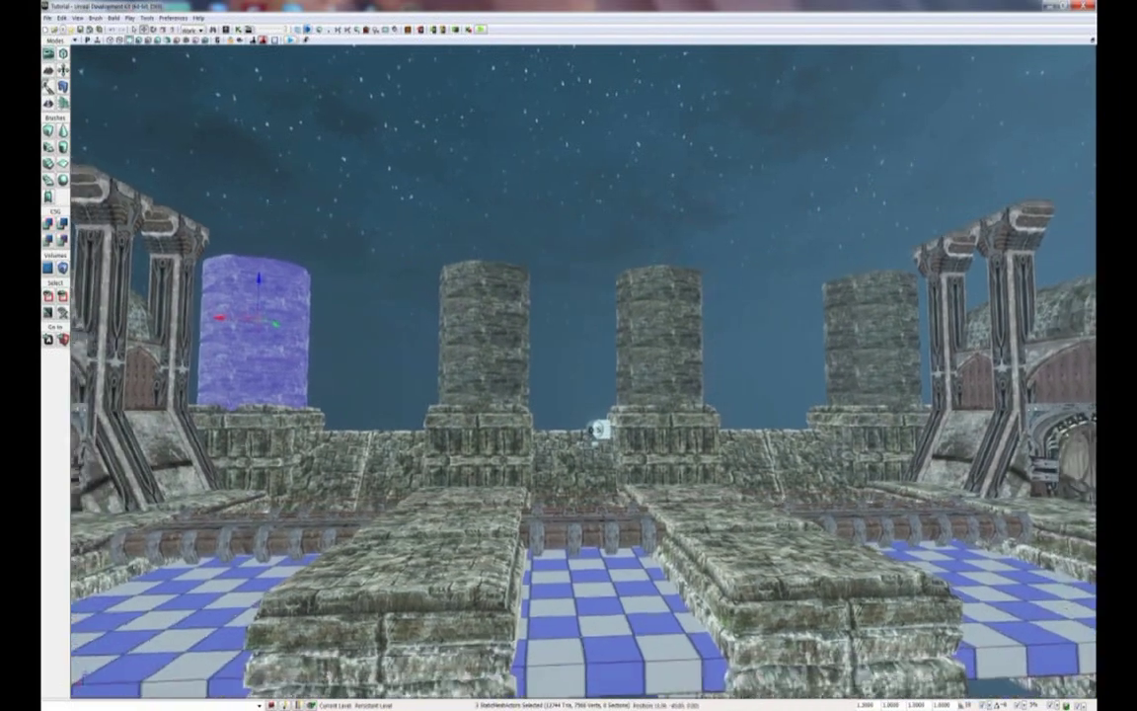
pyautogui.moveTo(381, 419); pyautogui.dragTo(408, 406, button='middle')
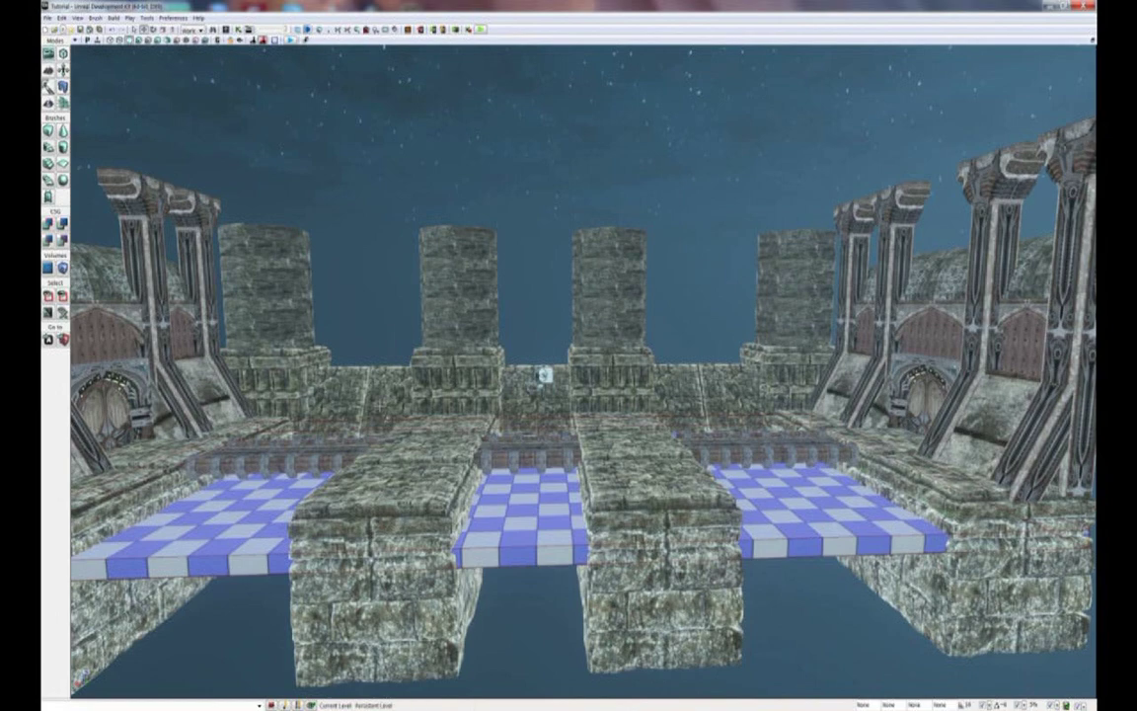
pyautogui.scroll(5, 342, 365)
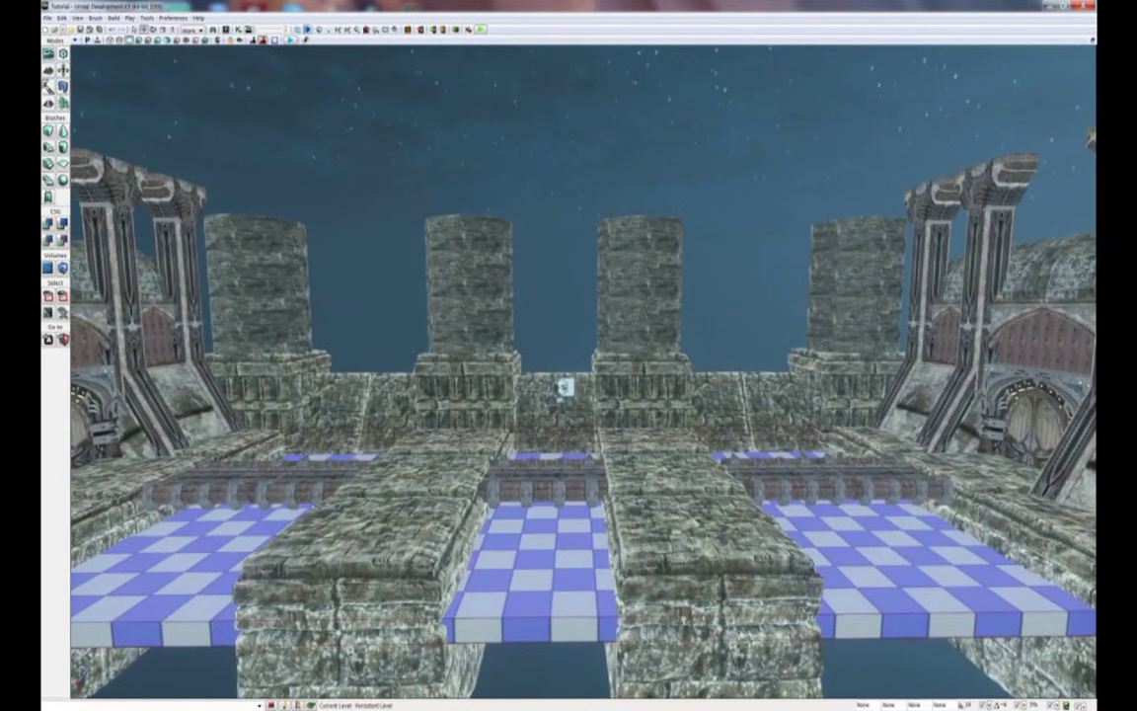
pyautogui.scroll(6, 584, 360)
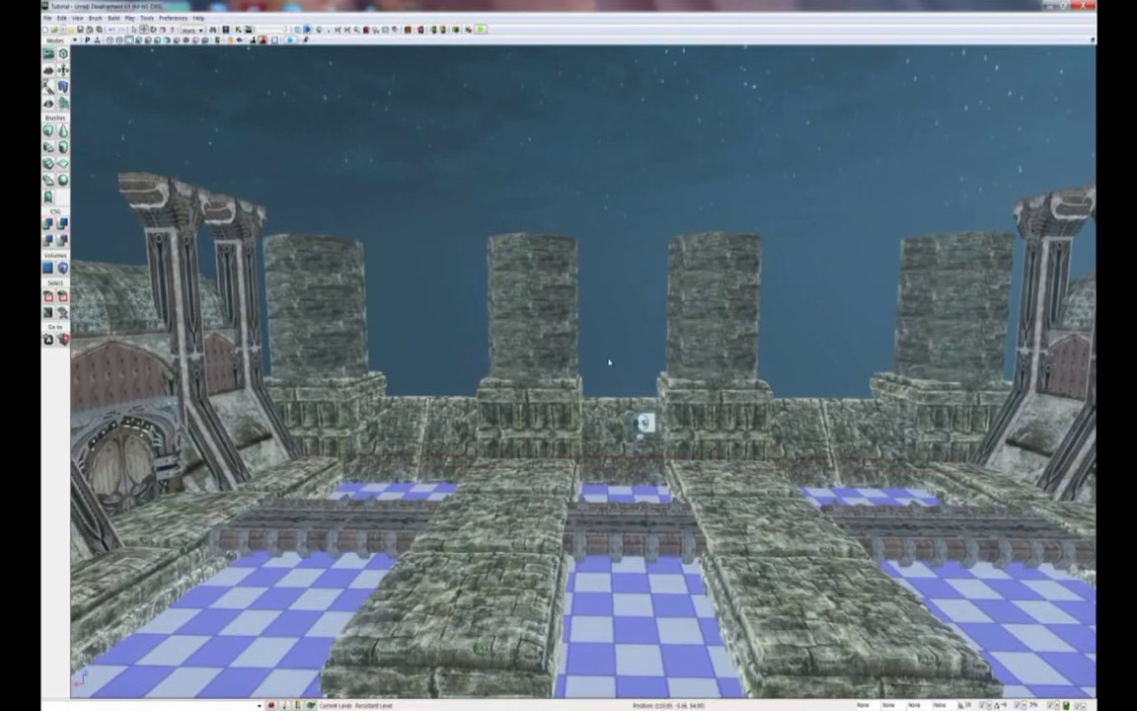
pyautogui.moveTo(609, 362); pyautogui.dragTo(545, 387, button='right')
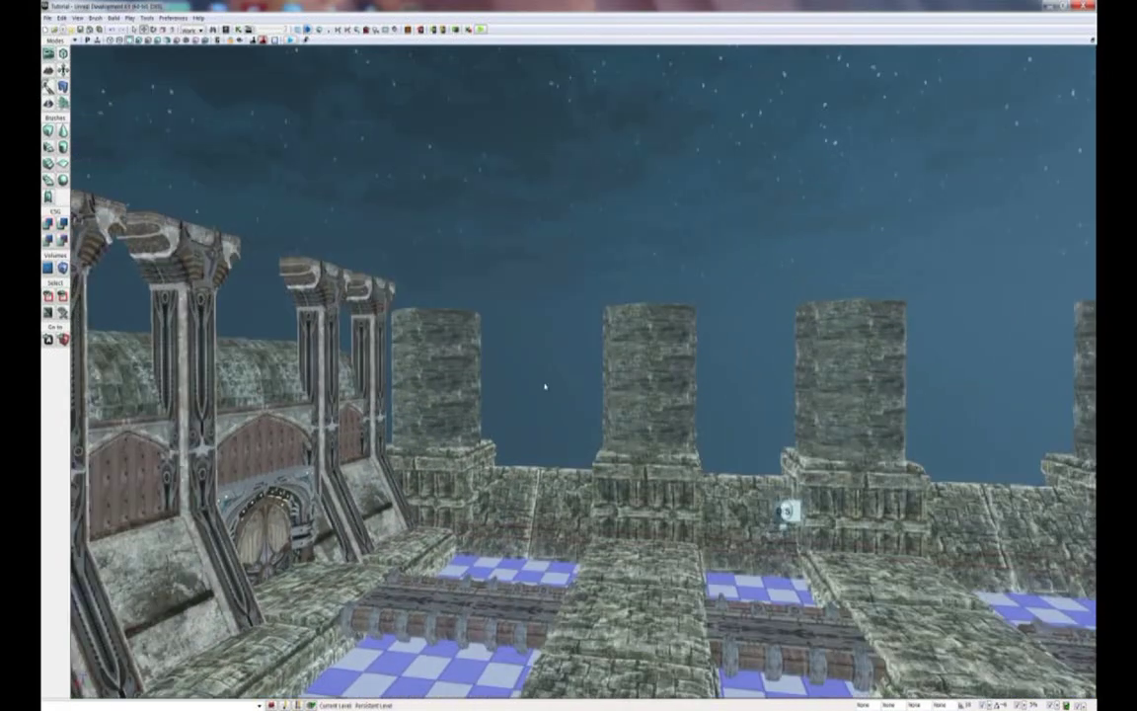
# Step: Search the static meshes for wall pieces and place the full arch S_NEC_Walls_SM_CAWall_STRa between the two left columns
pyautogui.click(211, 30)
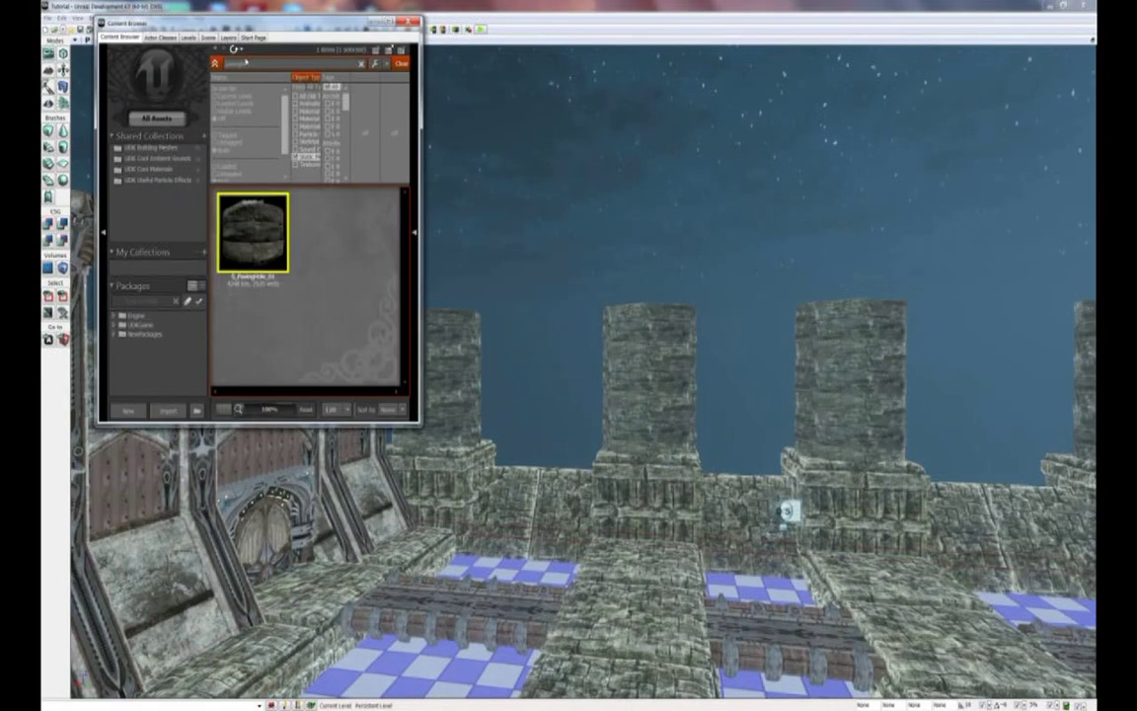
pyautogui.moveTo(207, 65); pyautogui.dragTo(190, 65)
pyautogui.write('sta')
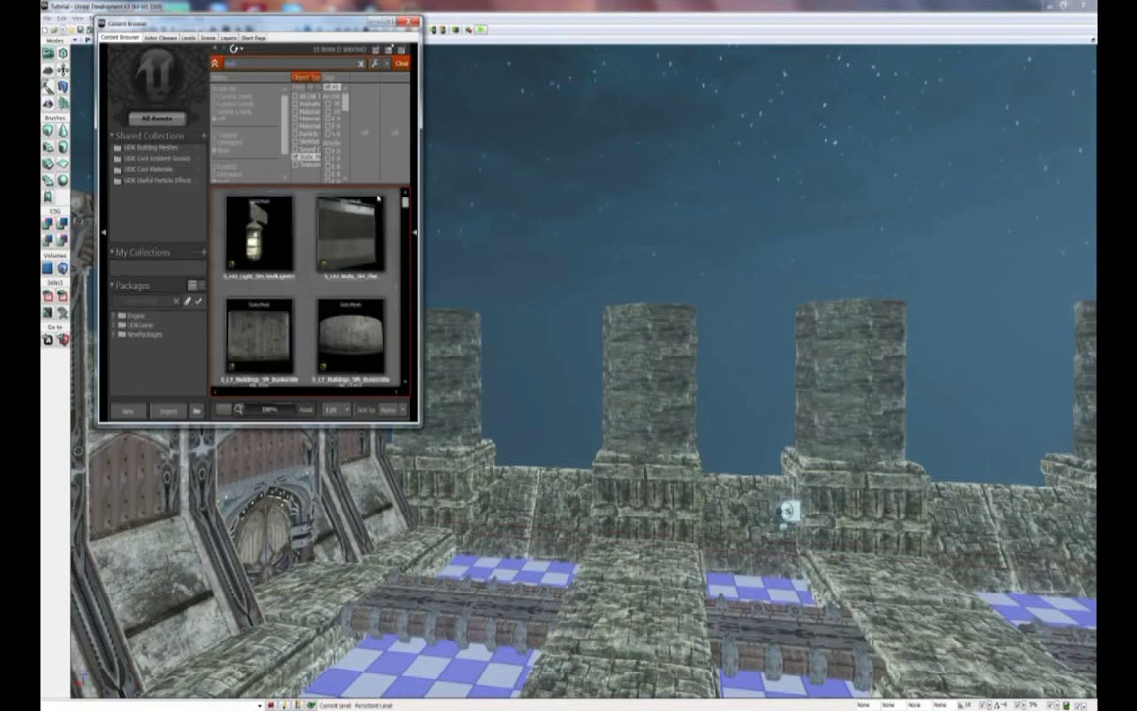
pyautogui.moveTo(405, 204); pyautogui.dragTo(405, 320)
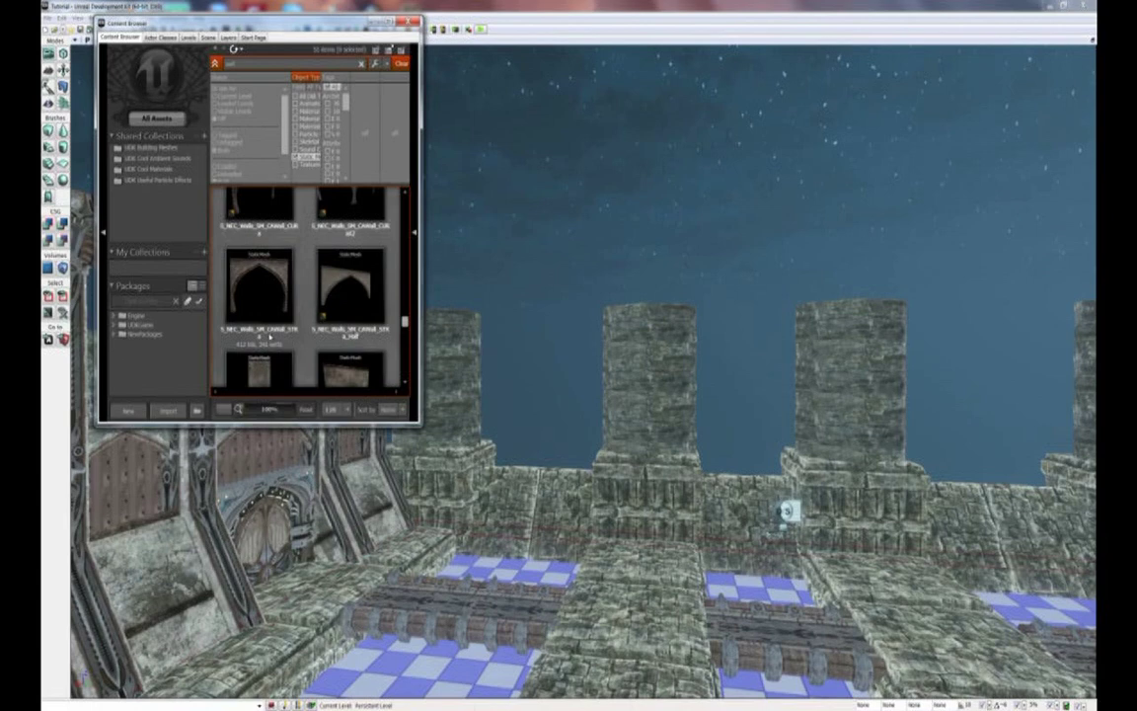
pyautogui.click(259, 288)
pyautogui.moveTo(530, 479); pyautogui.dragTo(527, 476)
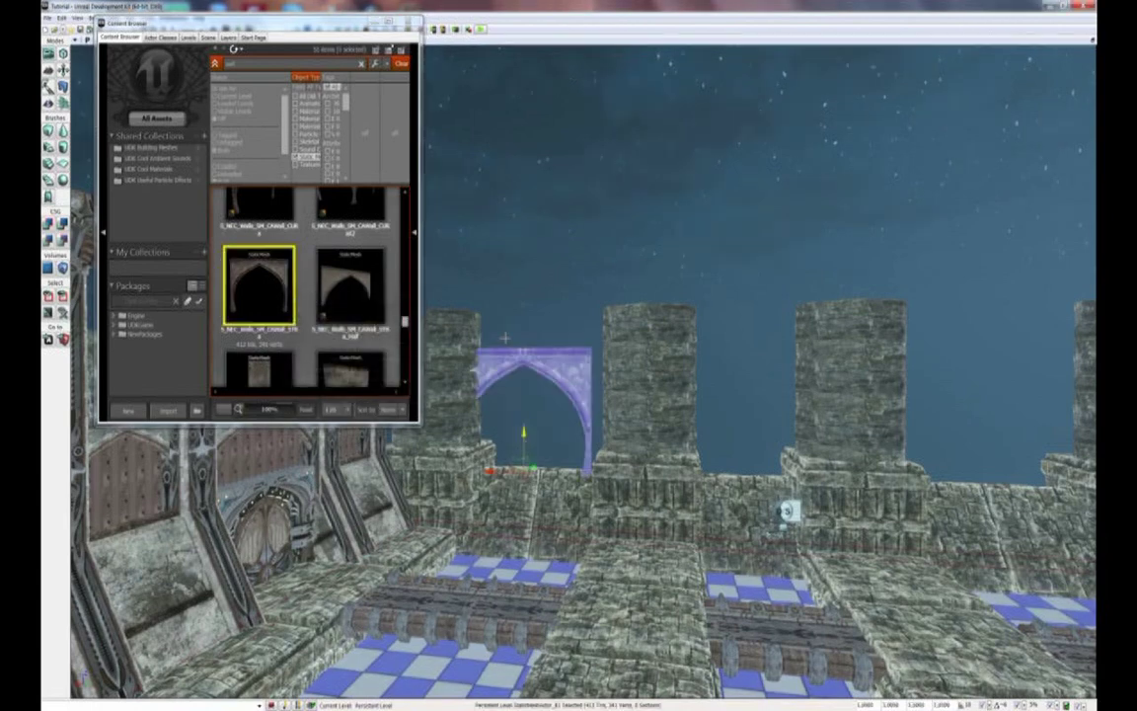
pyautogui.click(407, 22)
pyautogui.moveTo(422, 306); pyautogui.dragTo(422, 96)
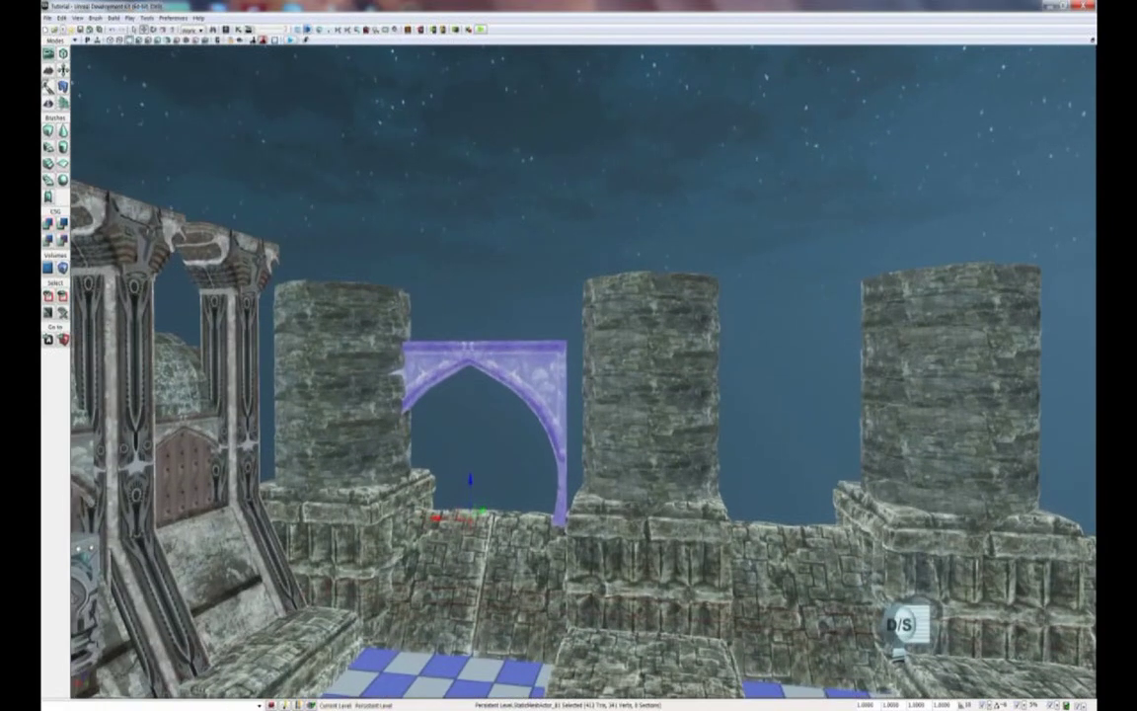
# Step: Scale the arch to 1.4 and move it between the two left columns, with its top just below the column tops
pyautogui.moveTo(872, 705); pyautogui.dragTo(847, 705)
pyautogui.write('0')
pyautogui.press('Return')
pyautogui.moveTo(636, 509); pyautogui.dragTo(593, 527, button='right')
pyautogui.moveTo(491, 507); pyautogui.dragTo(517, 509)
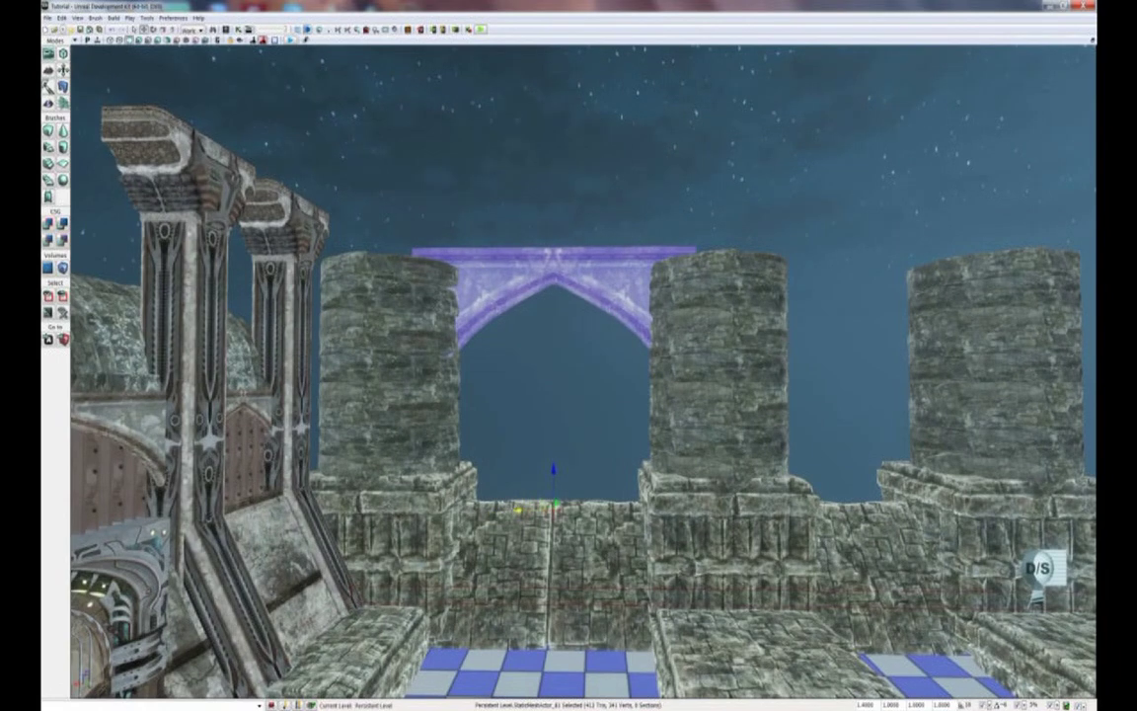
pyautogui.moveTo(553, 470); pyautogui.dragTo(582, 545)
# Step: Copy the arch into the gap between the two central columns
pyautogui.moveTo(367, 483); pyautogui.dragTo(577, 482)
pyautogui.moveTo(577, 483); pyautogui.dragTo(560, 455, button='middle')
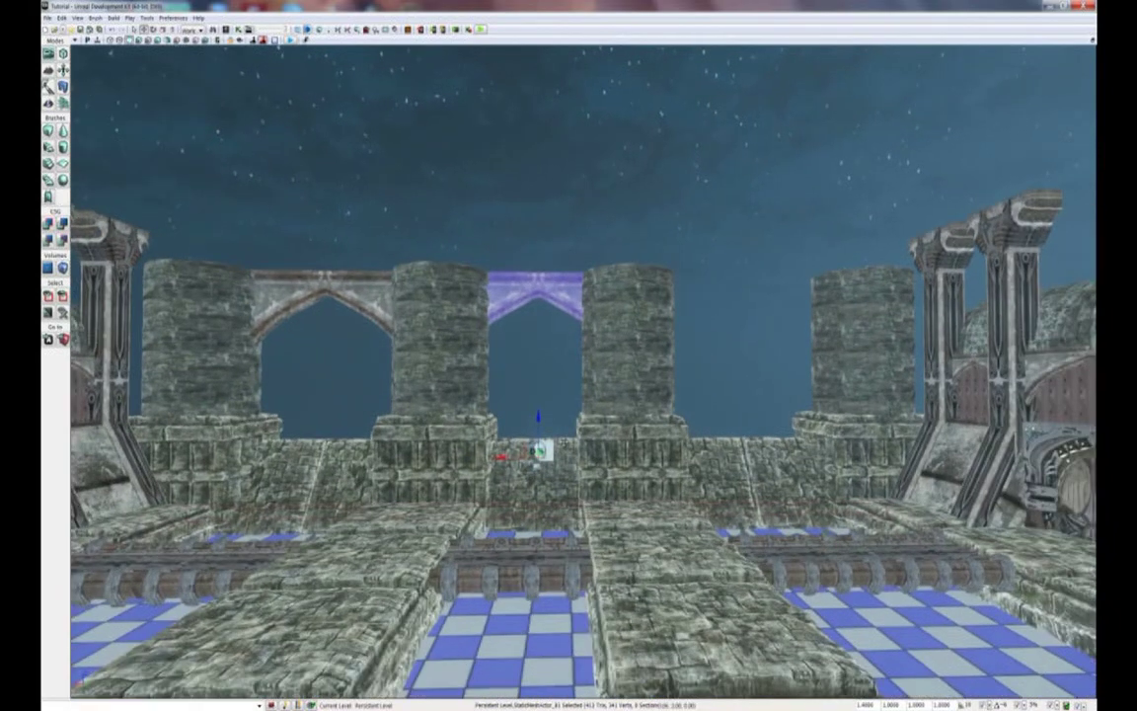
pyautogui.moveTo(566, 444); pyautogui.dragTo(568, 437)
pyautogui.moveTo(568, 438); pyautogui.dragTo(558, 416, button='middle')
# Step: Copy the central arch into the gap between the two right columns and fine-tune its sideways position
pyautogui.moveTo(491, 483); pyautogui.dragTo(696, 479)
pyautogui.moveTo(695, 480); pyautogui.dragTo(660, 478, button='right')
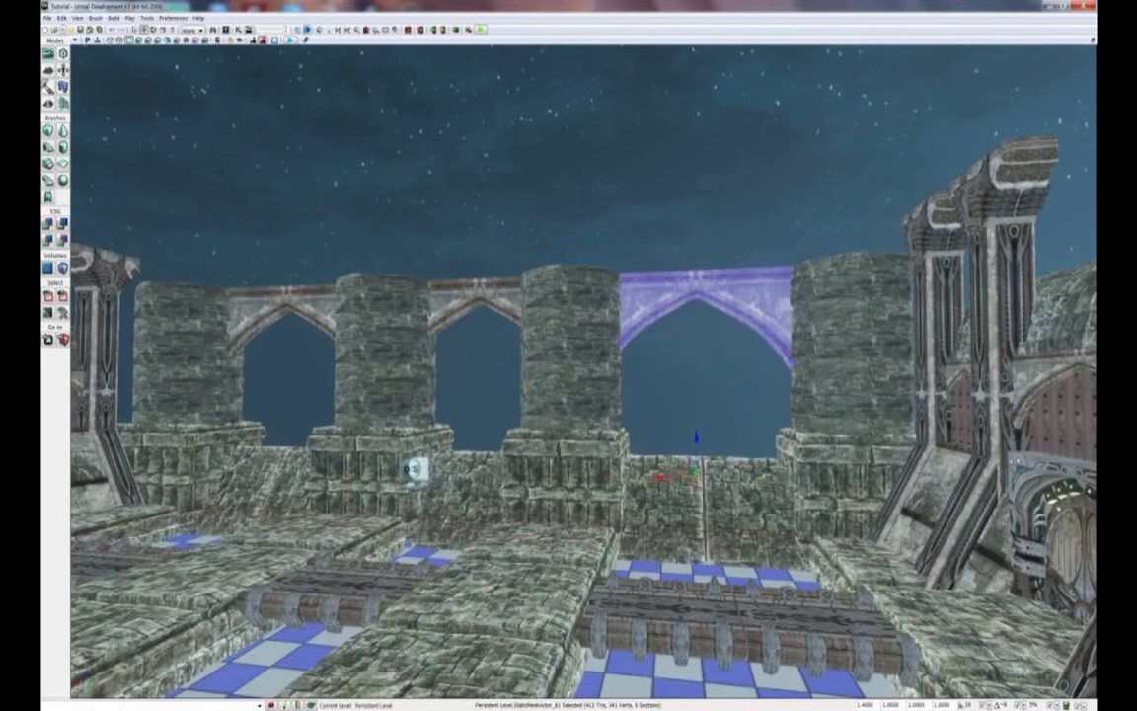
pyautogui.moveTo(661, 480); pyautogui.dragTo(668, 480)
pyautogui.moveTo(539, 465); pyautogui.dragTo(597, 446, button='right')
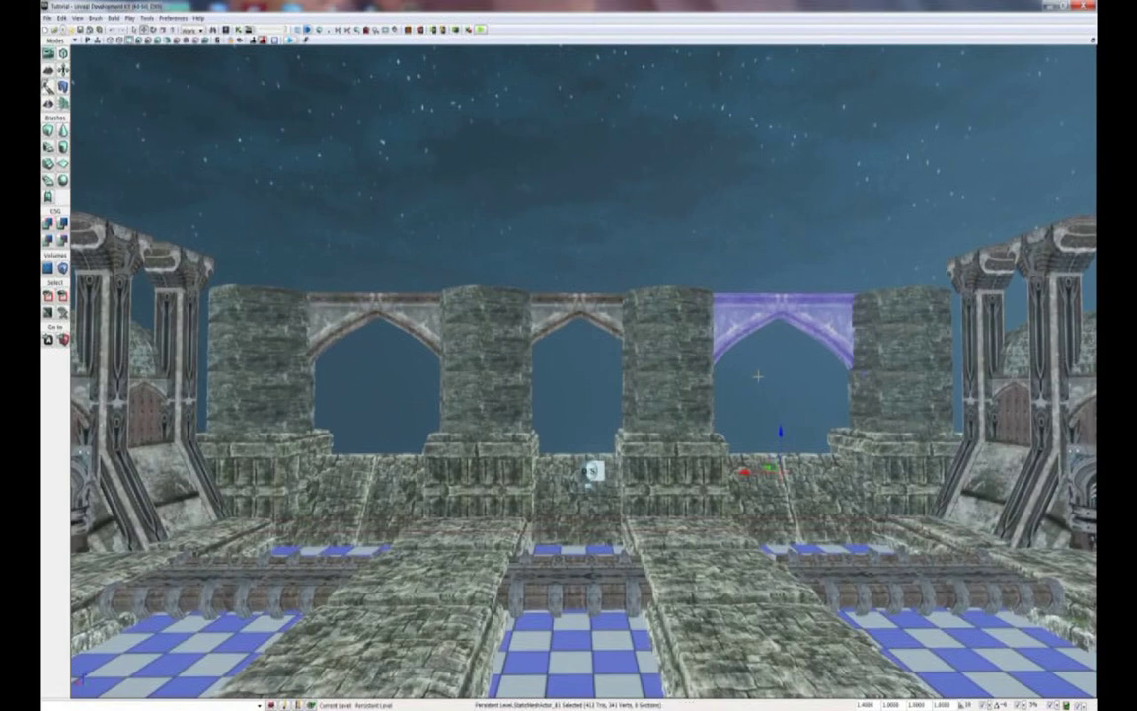
# Step: Search the static meshes for "roof" and place S_NEC_Roofs_SM_Trim on top of the left arch
pyautogui.moveTo(584, 471); pyautogui.dragTo(322, 142, button='right')
pyautogui.click(226, 29)
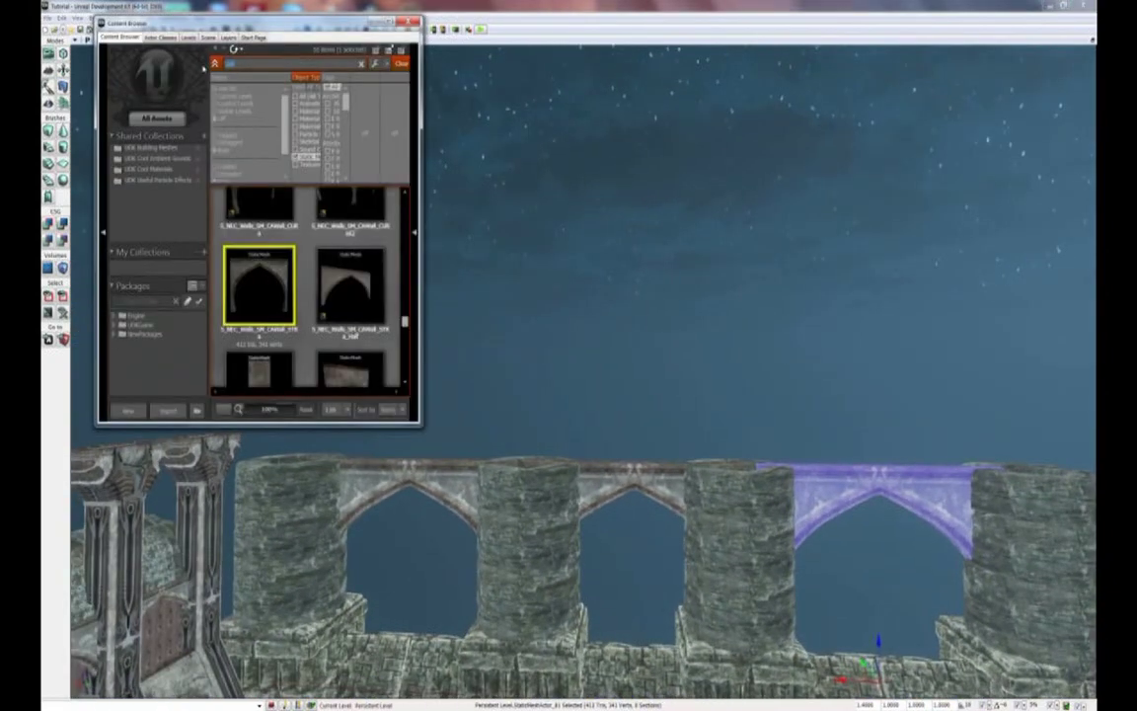
pyautogui.write('roof')
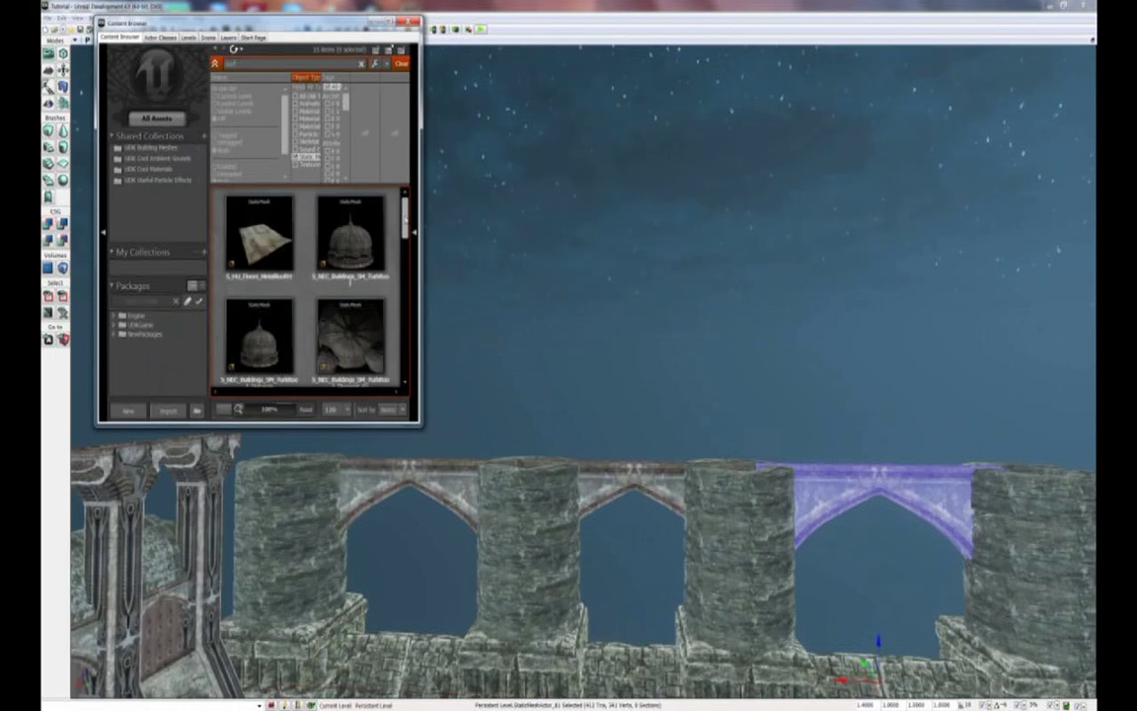
pyautogui.scroll(-5, 350, 281)
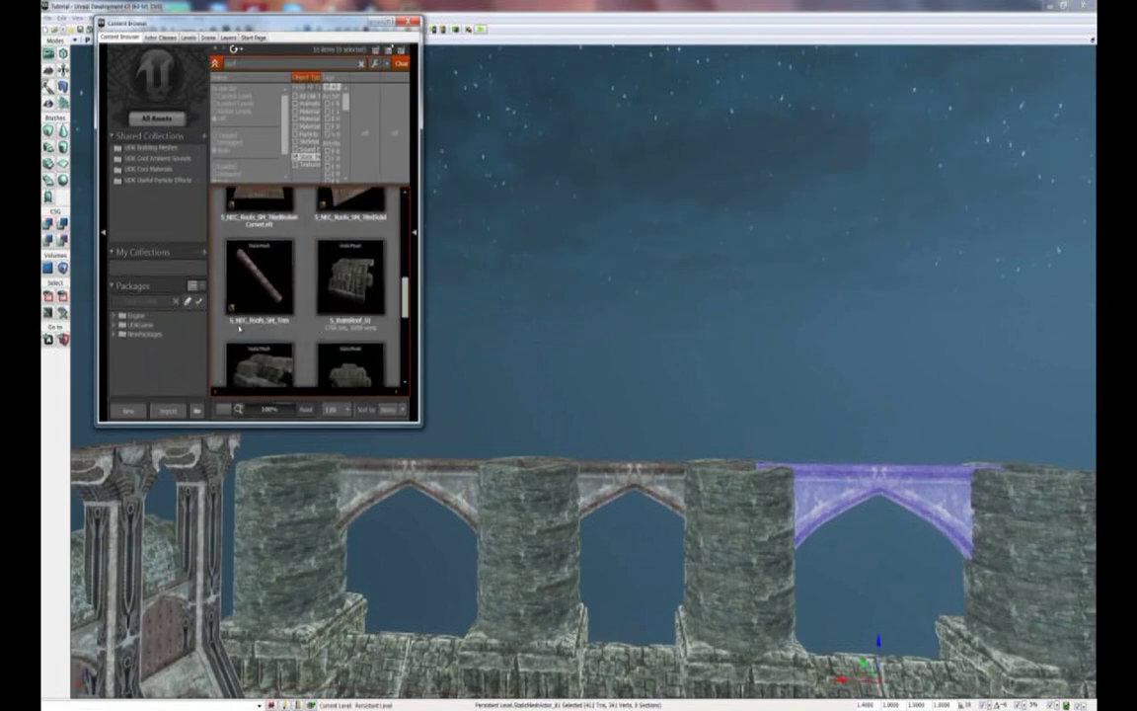
pyautogui.click(283, 298)
pyautogui.click(360, 464)
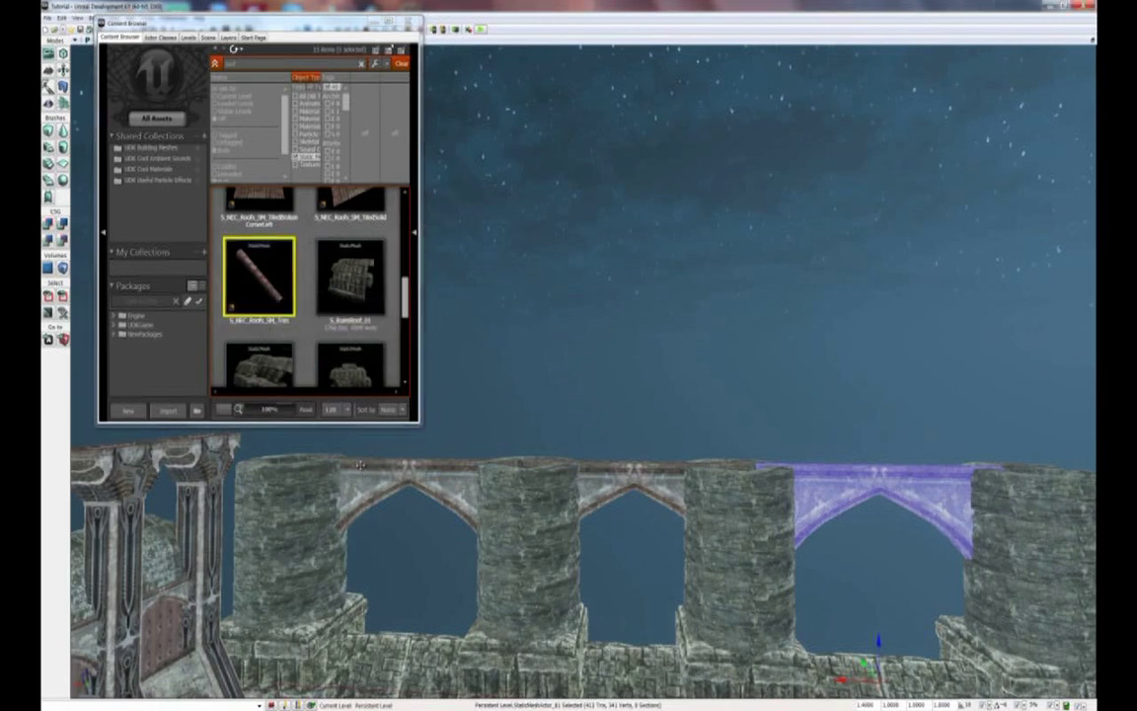
pyautogui.click(416, 24)
# Step: Scale the roof trim piece to 0.5
pyautogui.moveTo(459, 193); pyautogui.dragTo(400, 242, button='right')
pyautogui.moveTo(399, 241); pyautogui.dragTo(353, 181)
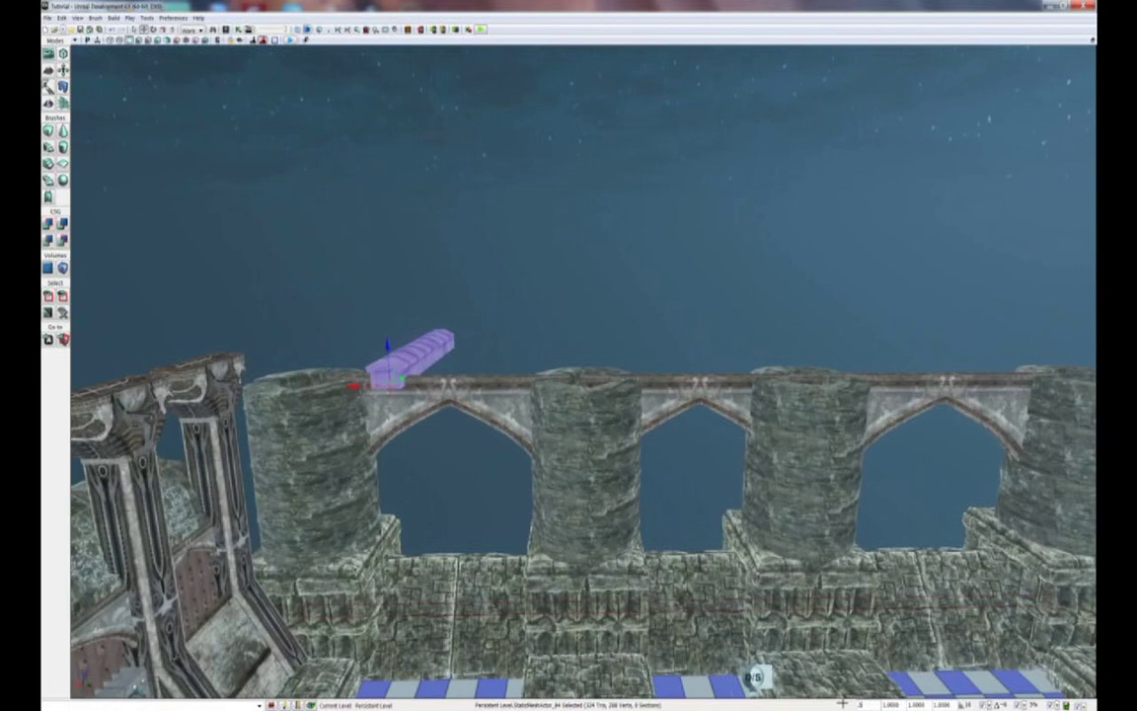
pyautogui.press('Return')
pyautogui.moveTo(570, 487); pyautogui.dragTo(500, 158)
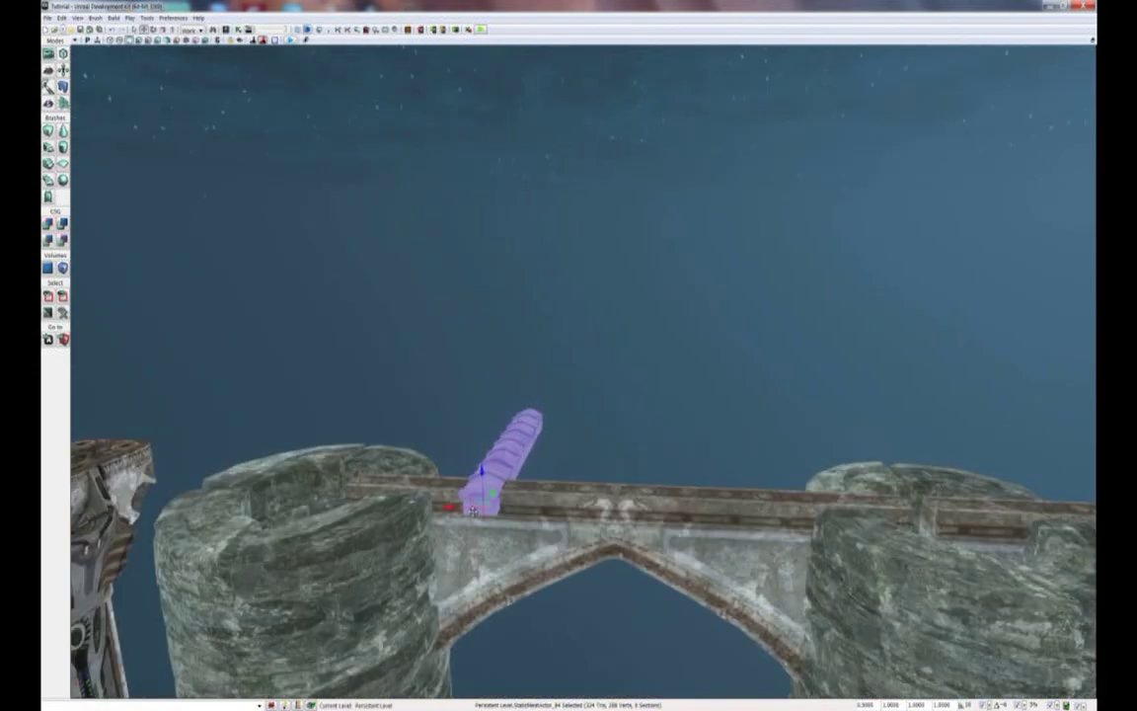
# Step: Rotate the trim piece parallel to the arches and move it over the column beside the left wall
pyautogui.press('space')
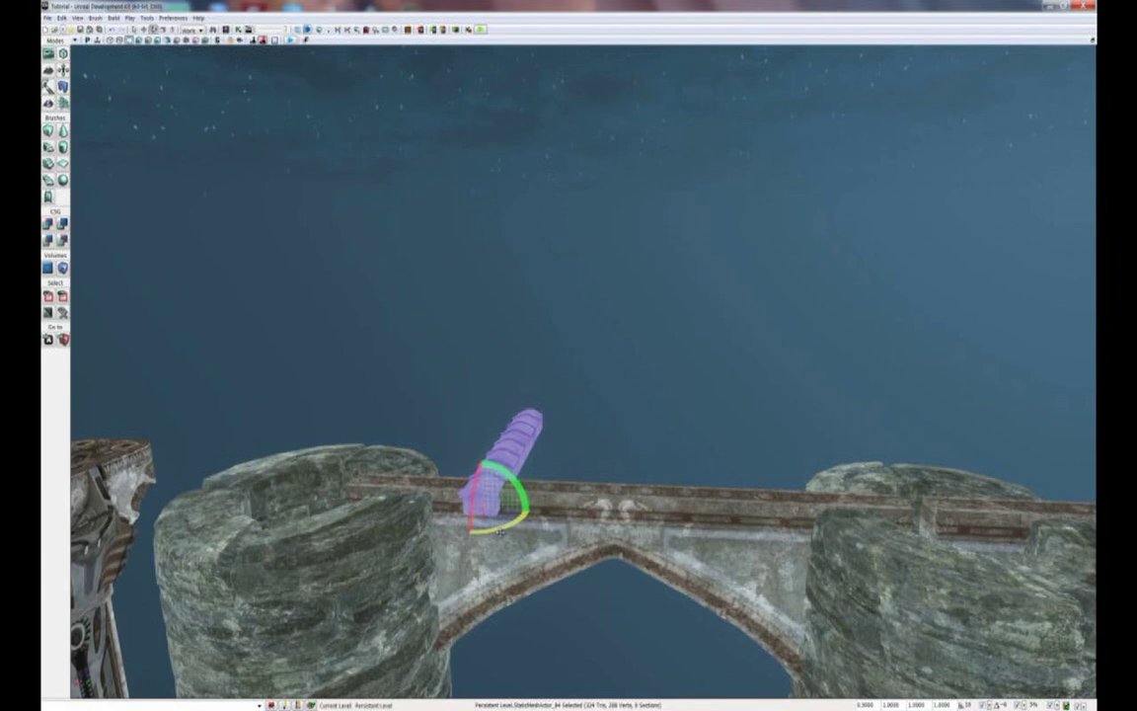
pyautogui.moveTo(500, 531); pyautogui.dragTo(531, 529)
pyautogui.moveTo(437, 534); pyautogui.dragTo(349, 549)
pyautogui.moveTo(349, 549); pyautogui.dragTo(595, 493, button='right')
pyautogui.moveTo(340, 397); pyautogui.dragTo(311, 448)
pyautogui.moveTo(361, 510); pyautogui.dragTo(300, 480)
pyautogui.moveTo(492, 421); pyautogui.dragTo(492, 368, button='right')
pyautogui.press('space')
pyautogui.press('space')
pyautogui.moveTo(531, 440); pyautogui.dragTo(392, 435)
pyautogui.moveTo(392, 434); pyautogui.dragTo(433, 391, button='right')
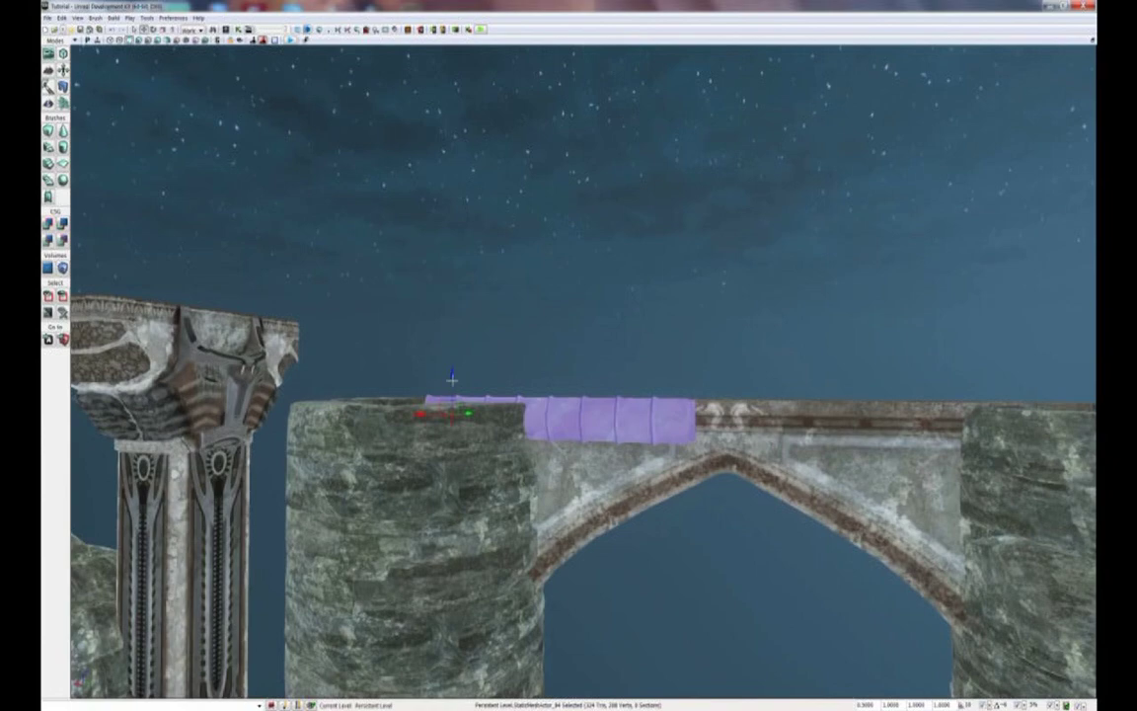
# Step: Raise the trim piece onto the top of the arch and slide it to the outer edge of the left column
pyautogui.moveTo(452, 369); pyautogui.dragTo(450, 336)
pyautogui.moveTo(453, 408); pyautogui.dragTo(429, 368, button='right')
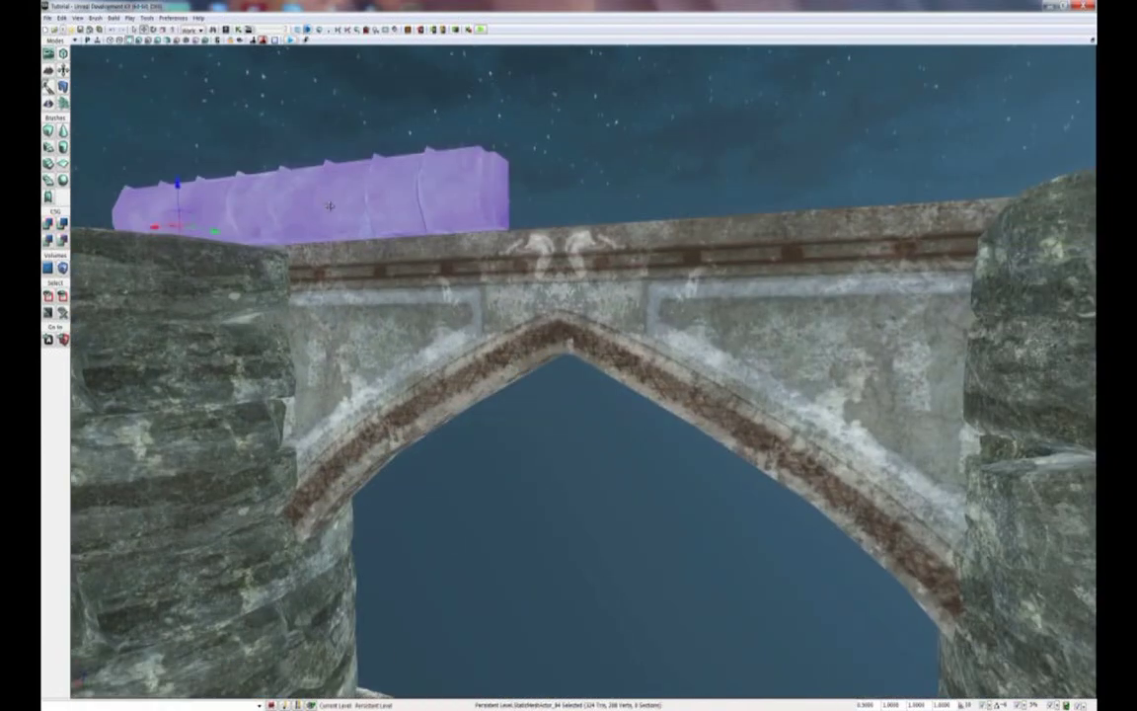
pyautogui.moveTo(178, 178)
pyautogui.mouseDown()
pyautogui.moveTo(179, 207)
pyautogui.moveTo(179, 181)
pyautogui.mouseUp()
pyautogui.moveTo(582, 393); pyautogui.dragTo(432, 263, button='right')
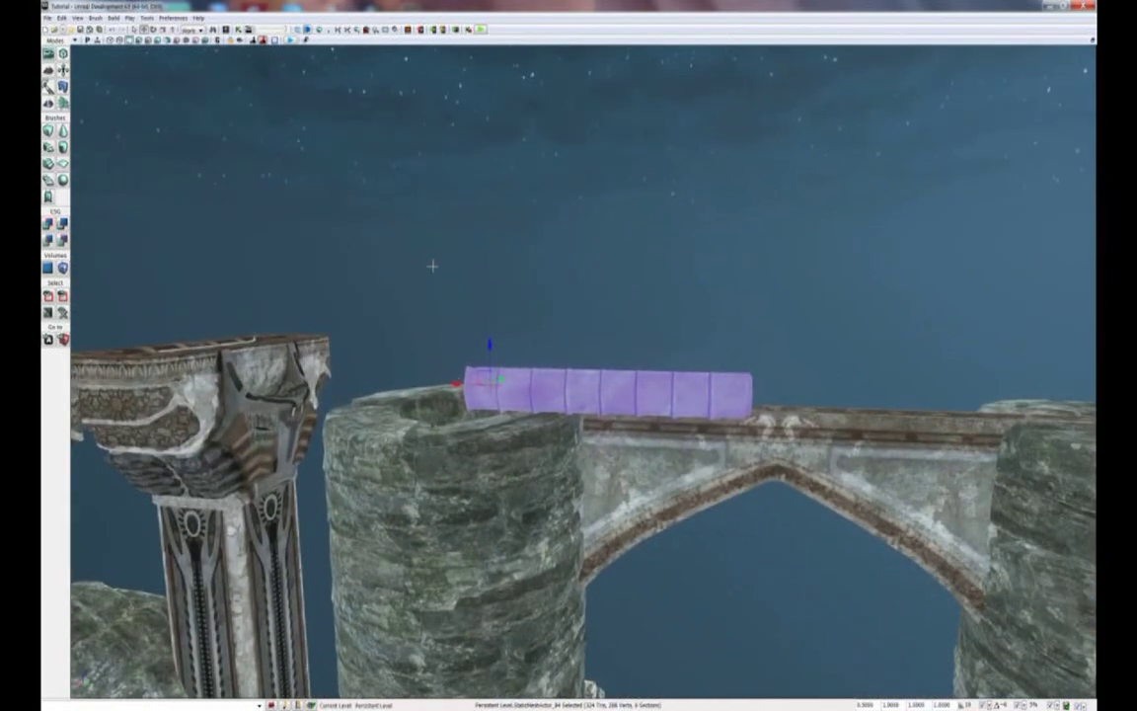
pyautogui.moveTo(449, 381); pyautogui.dragTo(342, 381)
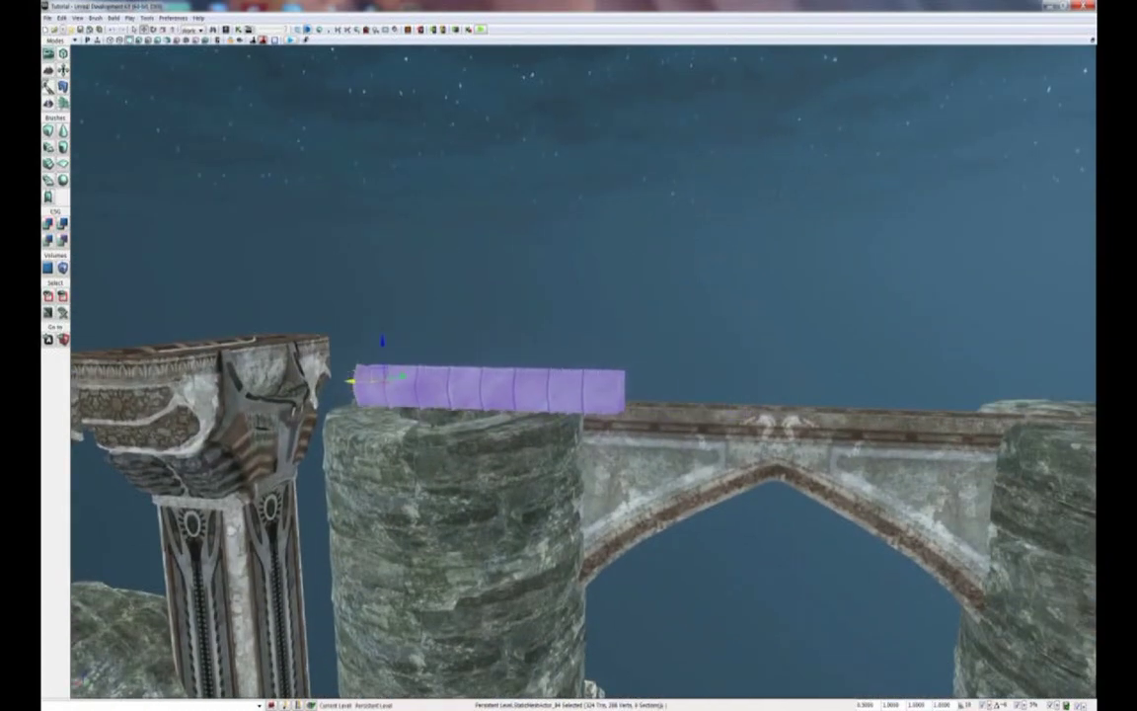
# Step: Copy the trim piece end to end across the left arch and onto the left central column
pyautogui.moveTo(433, 438); pyautogui.dragTo(489, 559)
pyautogui.moveTo(508, 596); pyautogui.dragTo(491, 436, button='right')
pyautogui.moveTo(914, 374); pyautogui.dragTo(801, 321)
pyautogui.moveTo(420, 368); pyautogui.dragTo(464, 383, button='right')
pyautogui.keyDown('alt'); pyautogui.moveTo(189, 317); pyautogui.dragTo(598, 306); pyautogui.keyUp('alt')
pyautogui.moveTo(563, 358); pyautogui.dragTo(565, 373)
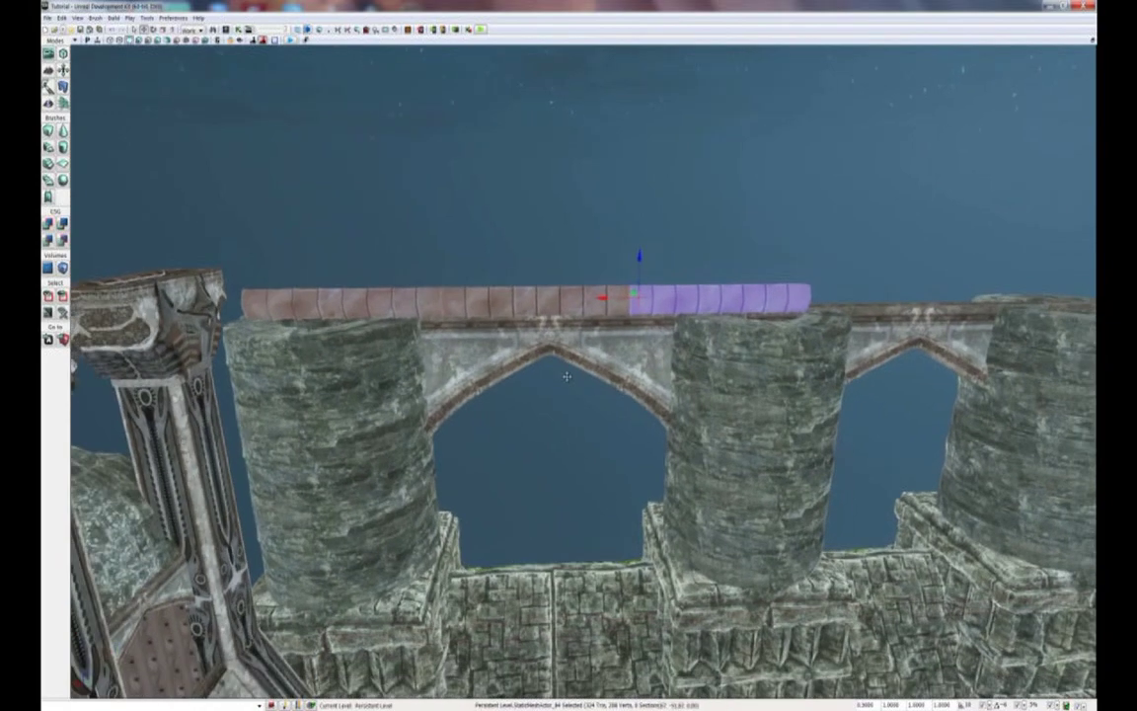
pyautogui.moveTo(564, 373); pyautogui.dragTo(584, 385, button='middle')
pyautogui.keyDown('alt'); pyautogui.moveTo(378, 250); pyautogui.dragTo(561, 248); pyautogui.keyUp('alt')
pyautogui.moveTo(631, 296); pyautogui.dragTo(671, 299, button='middle')
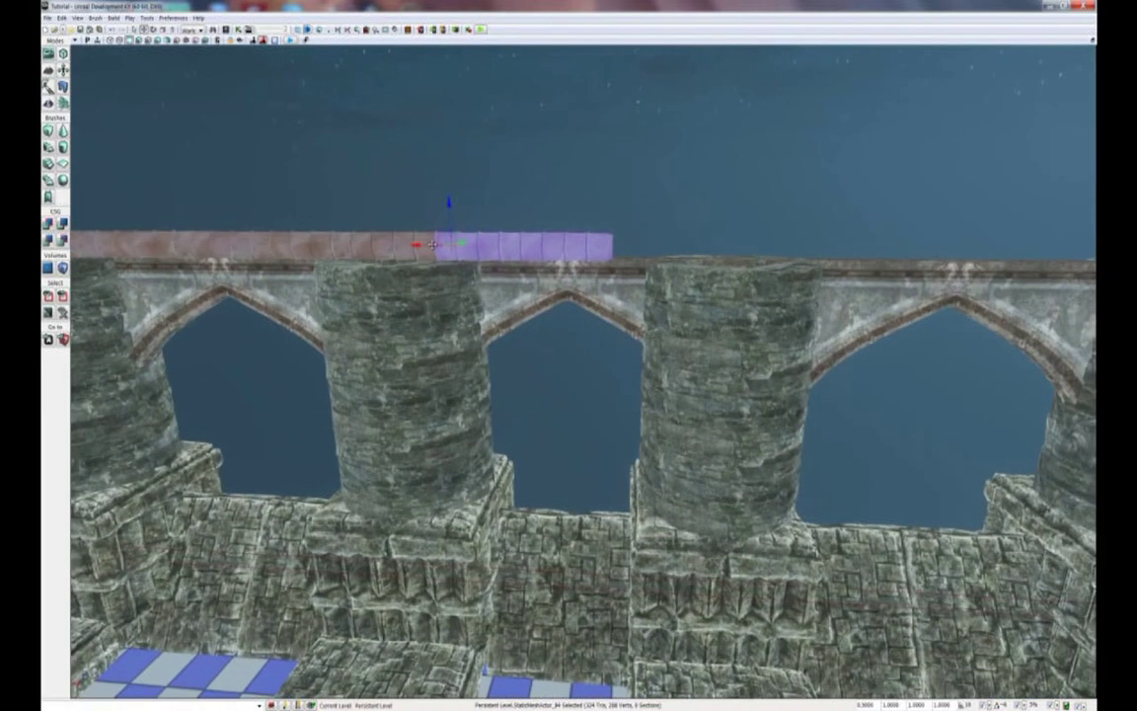
# Step: Continue copying the trim piece end to end over the central and right arches to the column beside the right wall
pyautogui.keyDown('alt'); pyautogui.moveTo(432, 244); pyautogui.dragTo(605, 282); pyautogui.keyUp('alt')
pyautogui.keyDown('alt'); pyautogui.moveTo(449, 244); pyautogui.dragTo(612, 244); pyautogui.keyUp('alt')
pyautogui.moveTo(557, 281); pyautogui.dragTo(604, 279, button='right')
pyautogui.keyDown('alt'); pyautogui.moveTo(366, 254); pyautogui.dragTo(671, 253); pyautogui.keyUp('alt')
pyautogui.moveTo(628, 379); pyautogui.dragTo(494, 320, button='right')
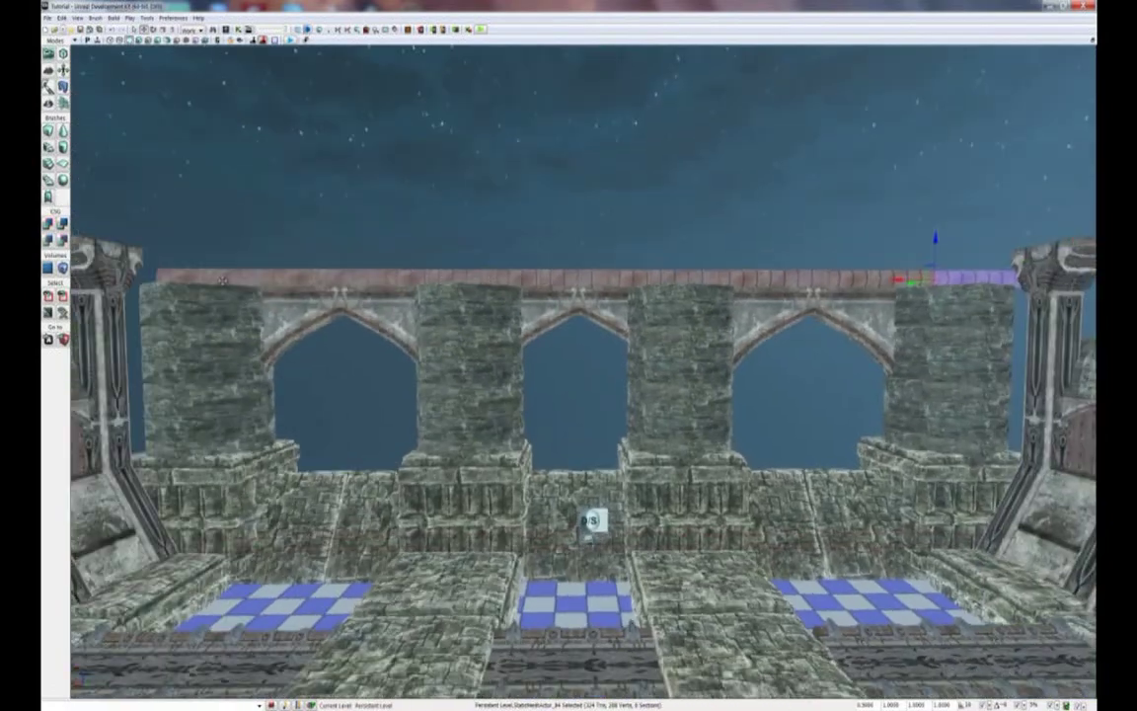
# Step: Select all the trim pieces along the arches and shift the whole row slightly towards the left wall
pyautogui.keyDown('ctrl'); pyautogui.click(223, 281); pyautogui.keyUp('ctrl')
pyautogui.keyDown('ctrl'); pyautogui.click(296, 280); pyautogui.keyUp('ctrl')
pyautogui.keyDown('ctrl'); pyautogui.click(409, 280); pyautogui.keyUp('ctrl')
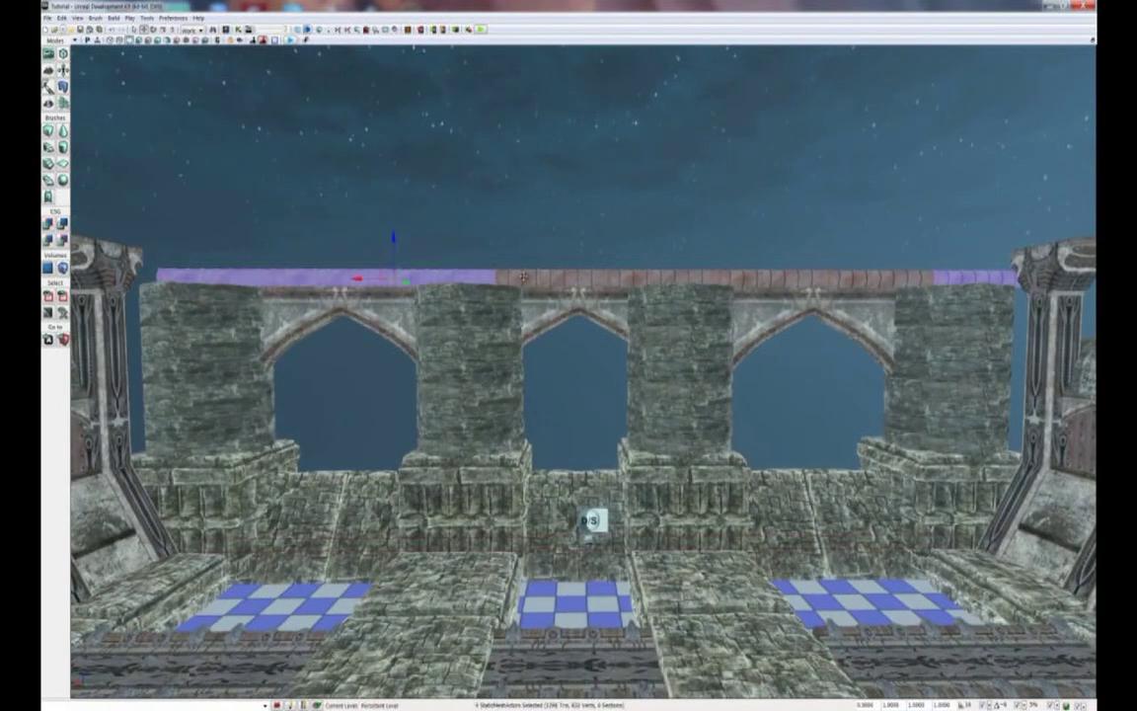
pyautogui.keyDown('ctrl'); pyautogui.click(558, 281); pyautogui.keyUp('ctrl')
pyautogui.keyDown('ctrl'); pyautogui.click(695, 280); pyautogui.keyUp('ctrl')
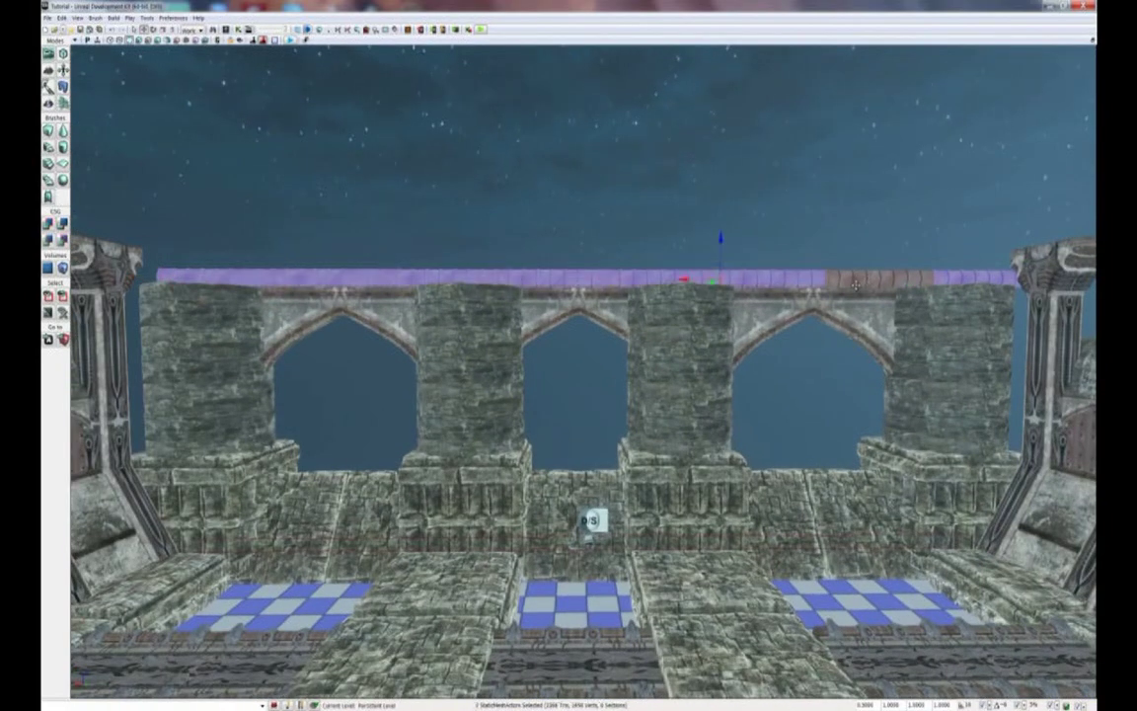
pyautogui.keyDown('ctrl'); pyautogui.click(833, 281); pyautogui.keyUp('ctrl')
pyautogui.moveTo(711, 328); pyautogui.dragTo(716, 353)
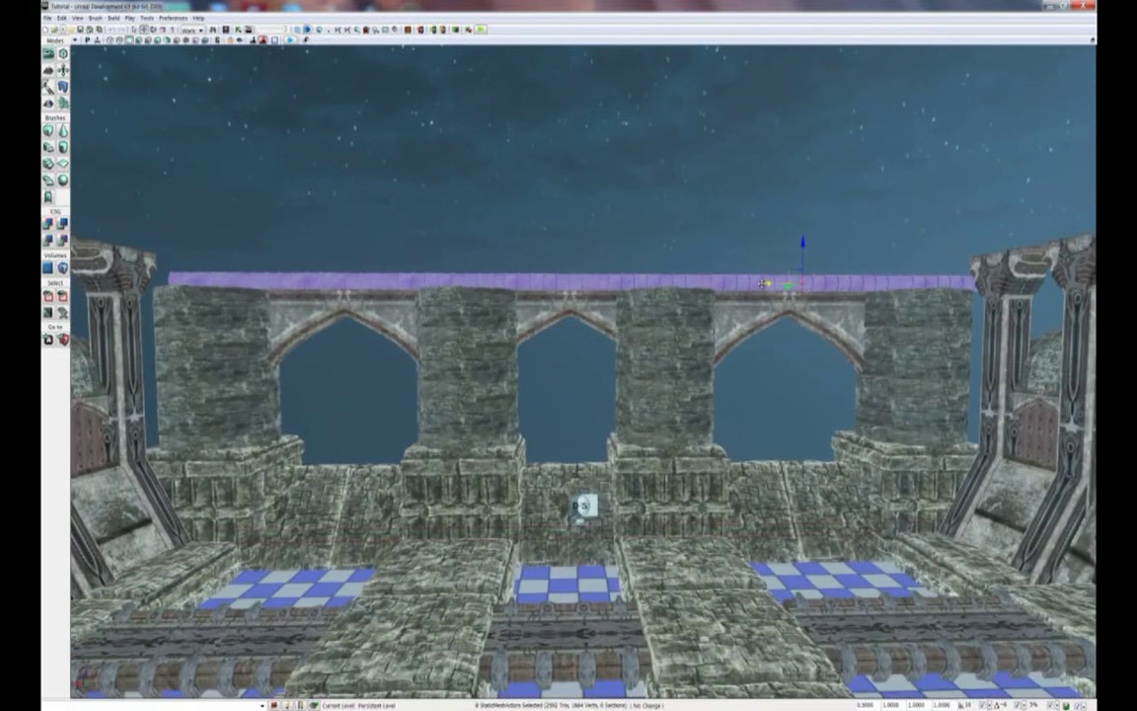
pyautogui.moveTo(760, 284); pyautogui.dragTo(748, 284)
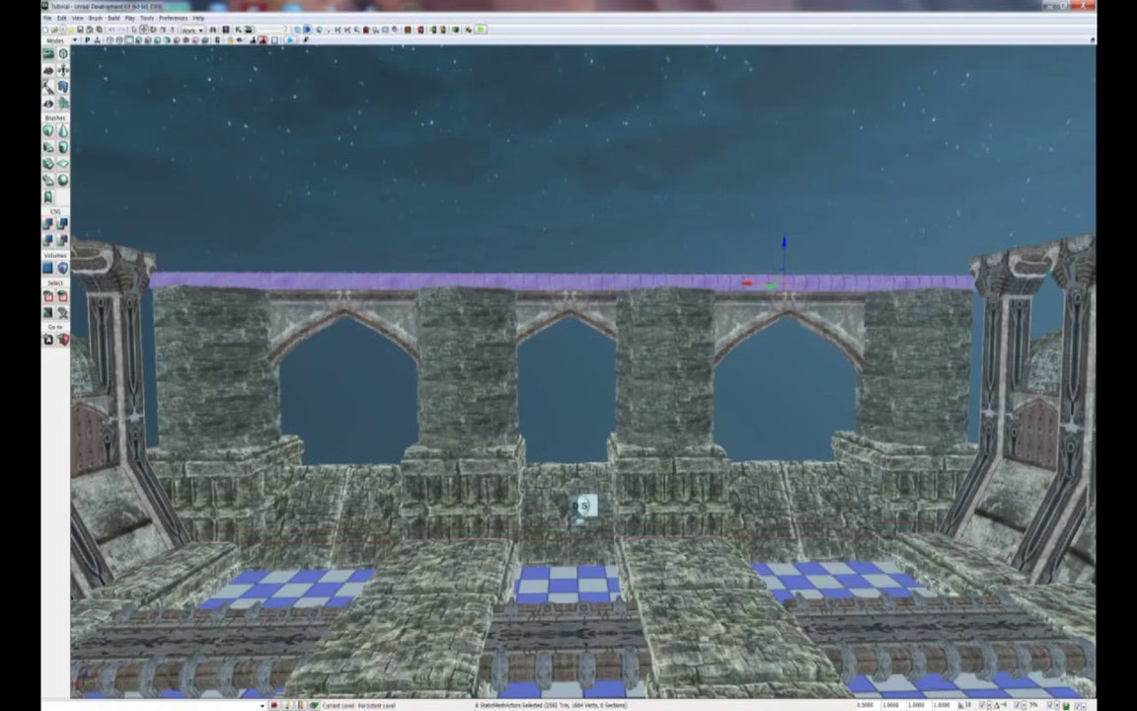
pyautogui.moveTo(594, 292); pyautogui.dragTo(591, 393)
pyautogui.moveTo(591, 393); pyautogui.dragTo(596, 430, button='right')
pyautogui.press('Escape')
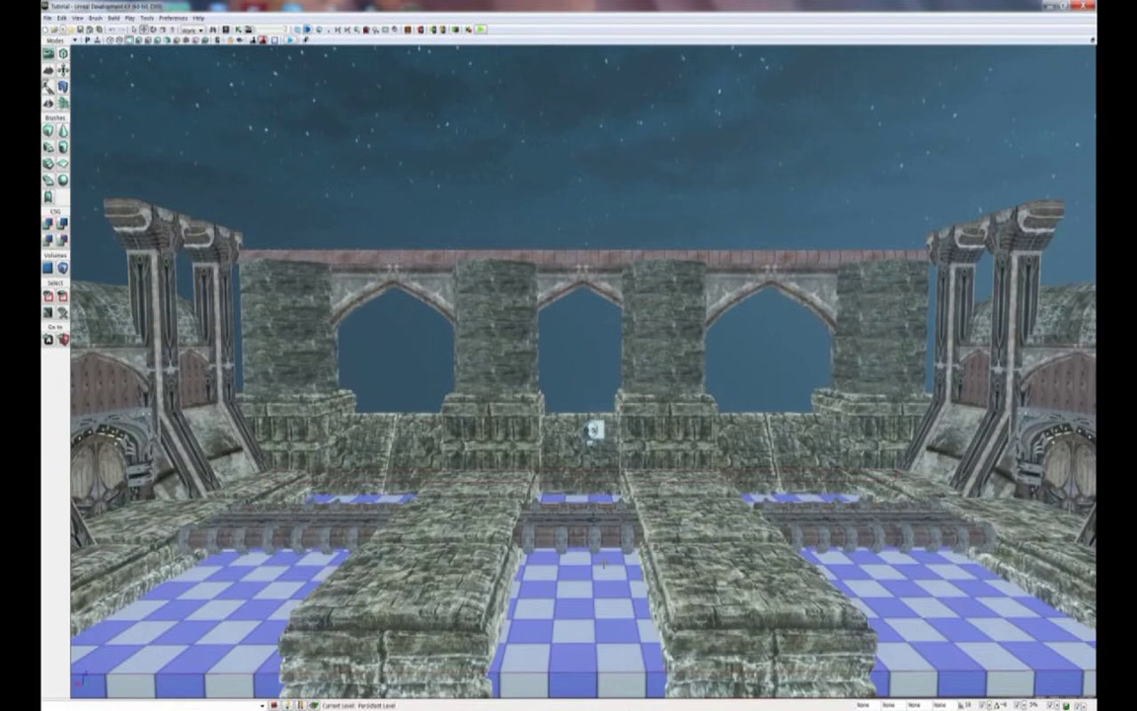
# Step: Select the upper and lower parts of the front pillar on the left wall and copy them inwards over the floor
pyautogui.moveTo(595, 430); pyautogui.dragTo(624, 450)
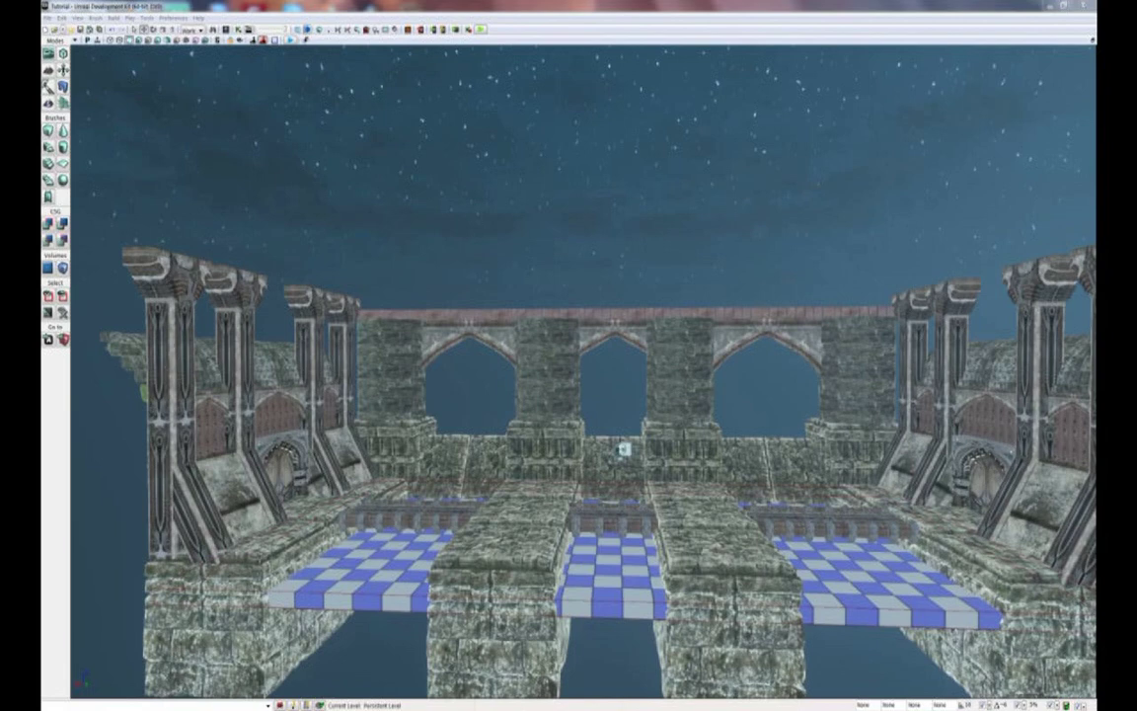
pyautogui.click(148, 314)
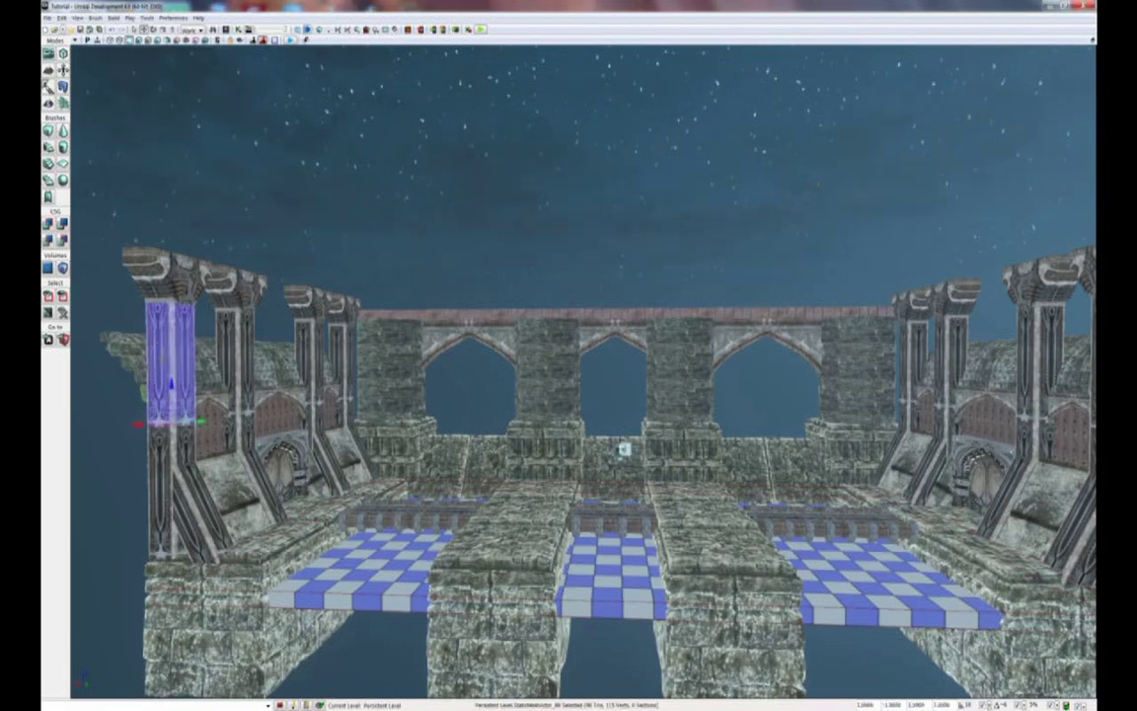
pyautogui.keyDown('ctrl'); pyautogui.click(168, 449); pyautogui.keyUp('ctrl')
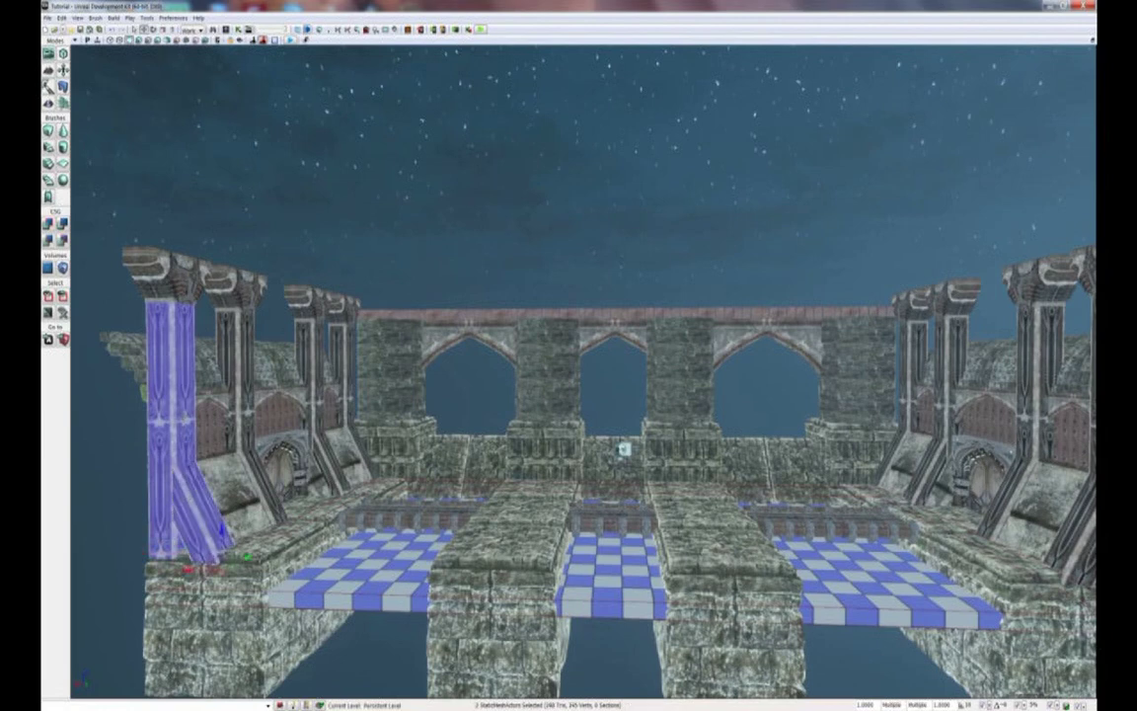
pyautogui.keyDown('alt'); pyautogui.moveTo(190, 569); pyautogui.dragTo(288, 584); pyautogui.keyUp('alt')
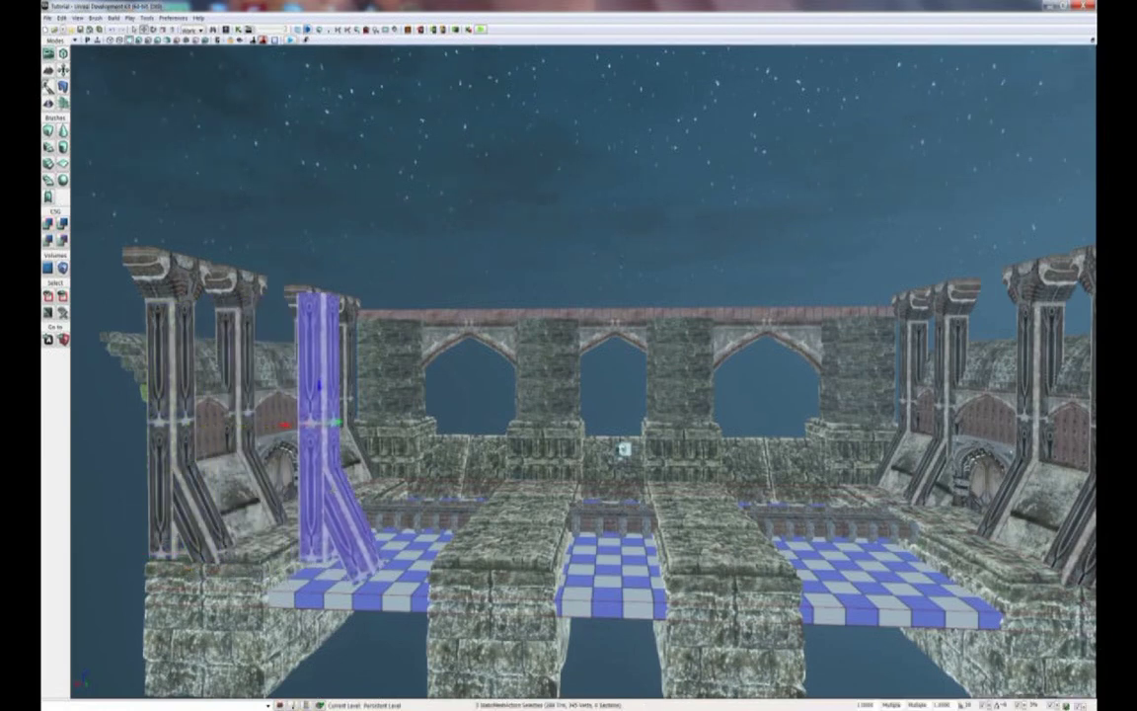
# Step: Rotate the copied pillar parts and move them back towards the round column beside the left wall
pyautogui.press('space')
pyautogui.moveTo(314, 434); pyautogui.dragTo(125, 447)
pyautogui.press('space')
pyautogui.moveTo(357, 414); pyautogui.dragTo(371, 390)
pyautogui.moveTo(277, 429); pyautogui.dragTo(323, 398)
pyautogui.moveTo(361, 359); pyautogui.dragTo(232, 249, button='right')
# Step: Raise the copied pillar to the top of the left round column and align it sideways with the column
pyautogui.moveTo(438, 565); pyautogui.dragTo(440, 525)
pyautogui.moveTo(449, 460); pyautogui.dragTo(456, 313)
pyautogui.moveTo(456, 313); pyautogui.dragTo(237, 306, button='right')
pyautogui.moveTo(399, 365); pyautogui.dragTo(413, 366)
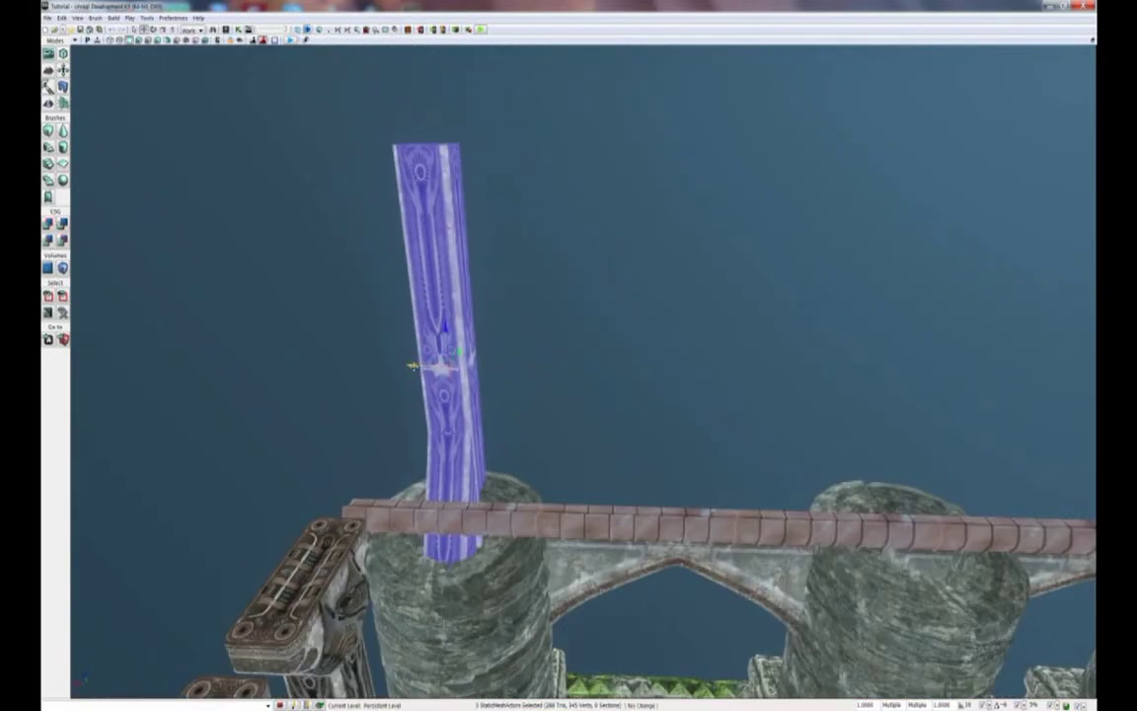
# Step: Move the copied pillar behind the roof trim and adjust its height so it stands on top of the left round column
pyautogui.moveTo(406, 423); pyautogui.dragTo(458, 323, button='right')
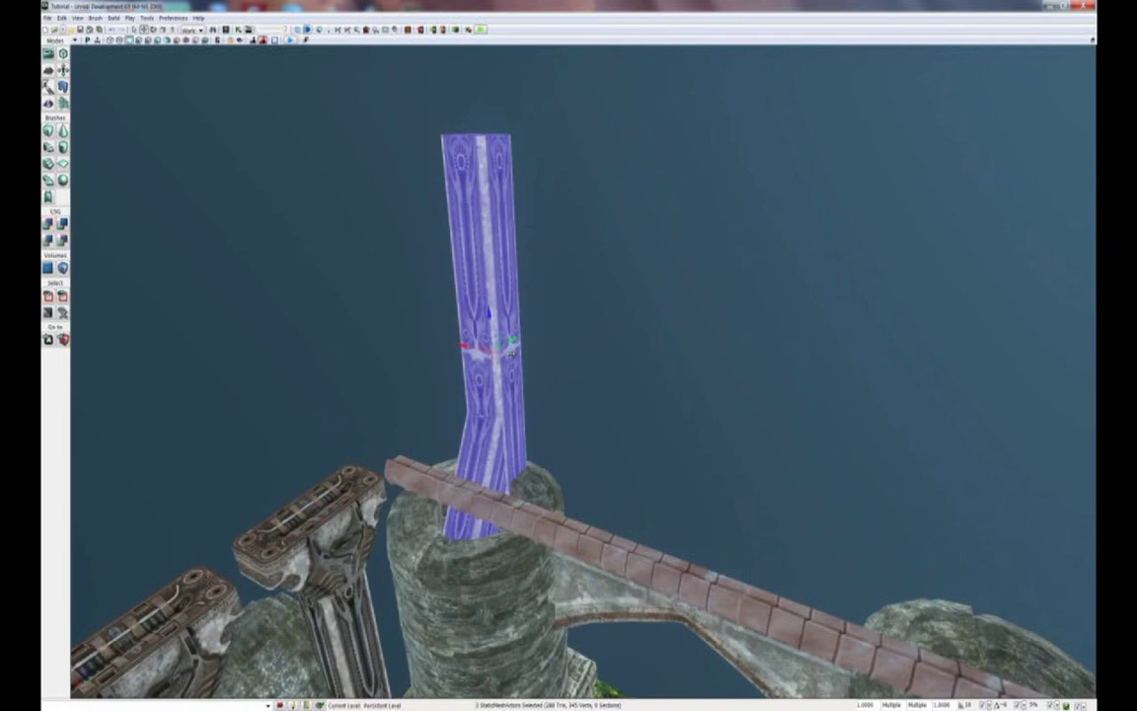
pyautogui.moveTo(512, 341); pyautogui.dragTo(558, 314)
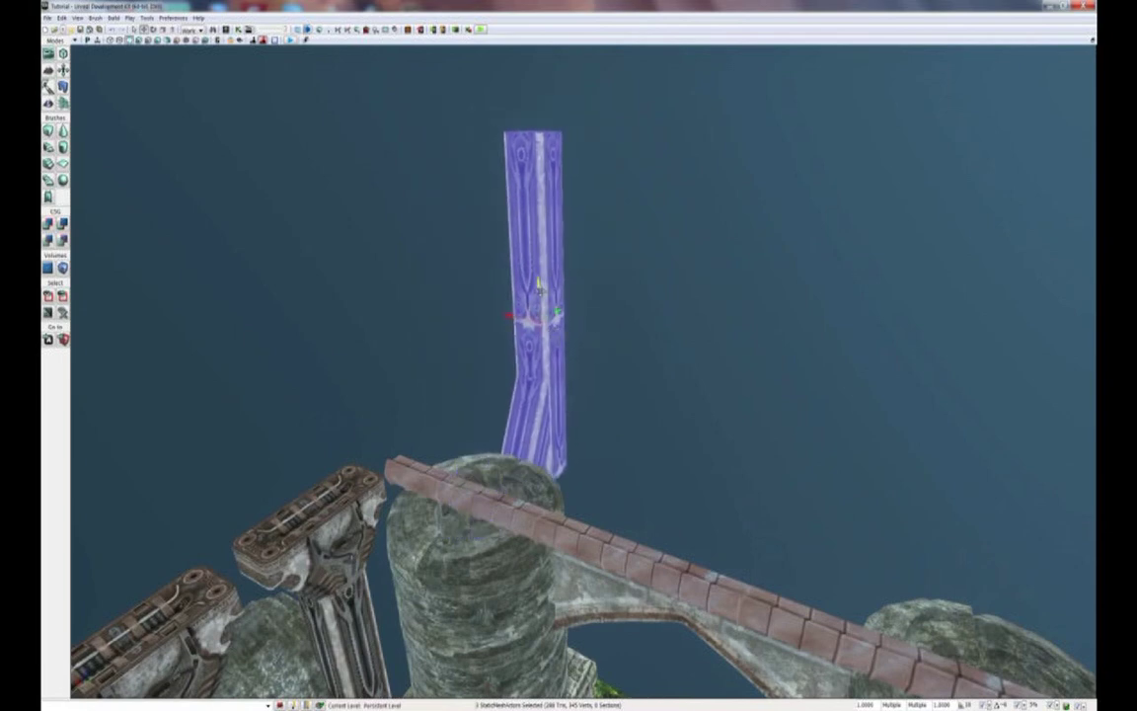
pyautogui.moveTo(537, 284); pyautogui.dragTo(538, 252)
pyautogui.moveTo(464, 395); pyautogui.dragTo(454, 312, button='right')
pyautogui.moveTo(476, 281)
pyautogui.mouseDown()
pyautogui.moveTo(486, 280)
pyautogui.moveTo(472, 279)
pyautogui.mouseUp()
pyautogui.moveTo(481, 317); pyautogui.dragTo(468, 291, button='right')
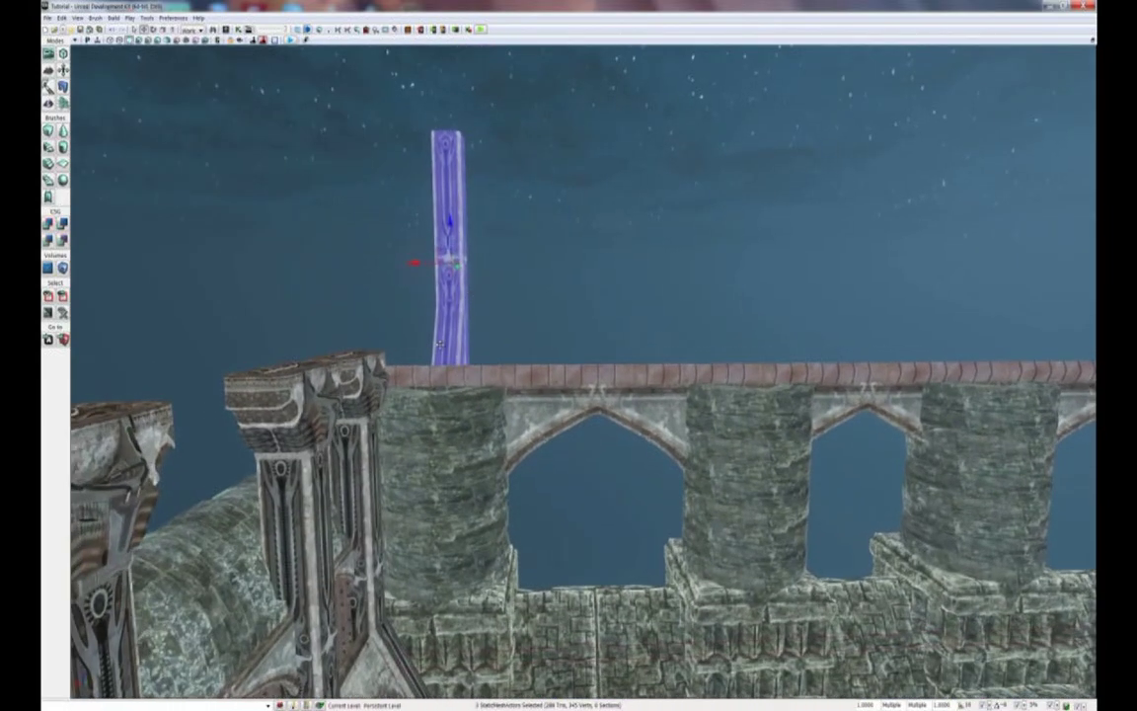
pyautogui.moveTo(449, 222); pyautogui.dragTo(449, 182)
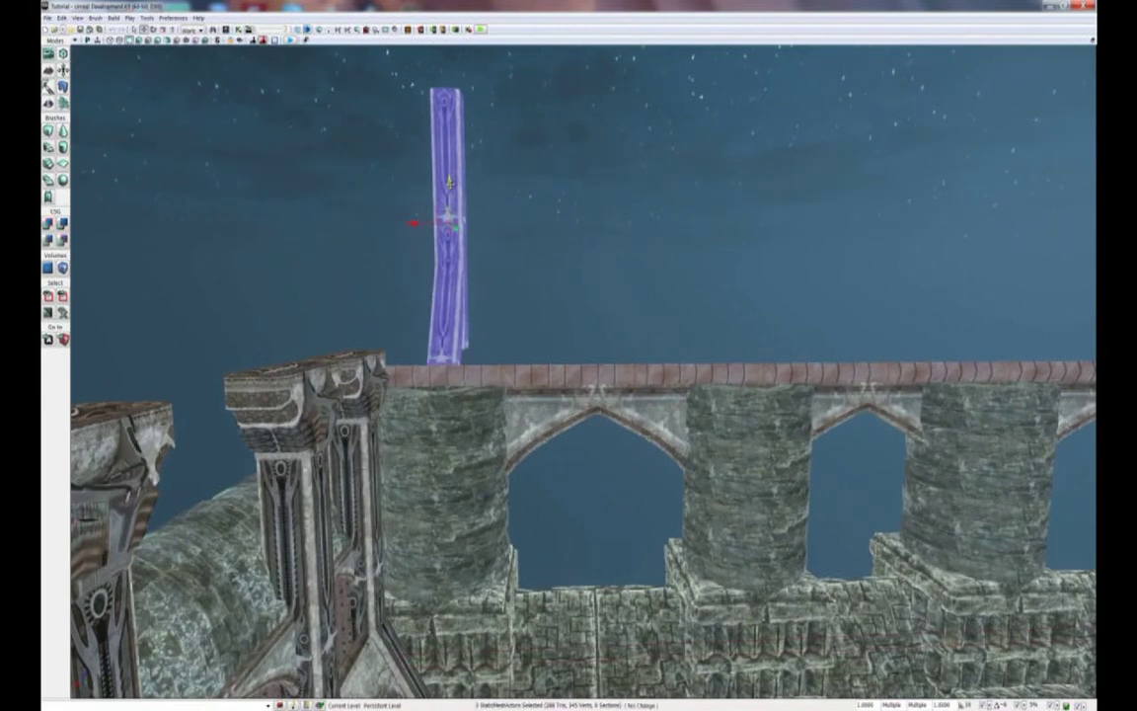
pyautogui.moveTo(449, 184); pyautogui.dragTo(449, 193)
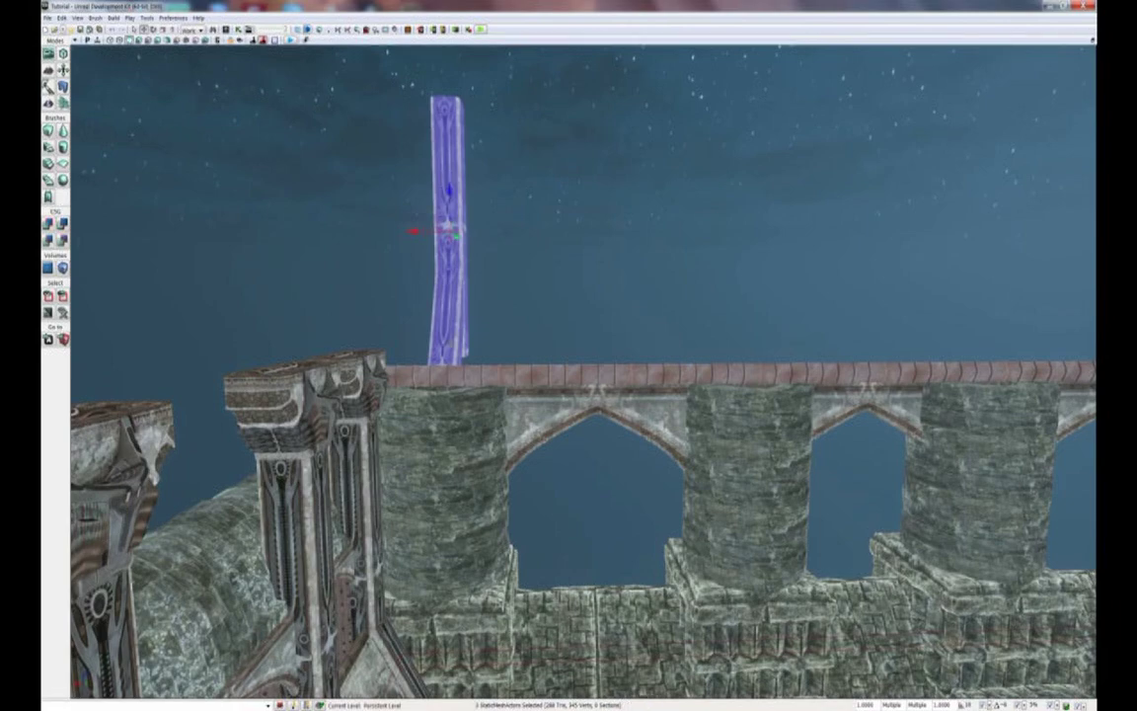
# Step: Copy the sloped stone panel at the far end of the left wall out over the floor and rotate it parallel to the back wall
pyautogui.moveTo(444, 382)
pyautogui.mouseDown()
pyautogui.moveTo(442, 312)
pyautogui.moveTo(439, 379)
pyautogui.mouseUp()
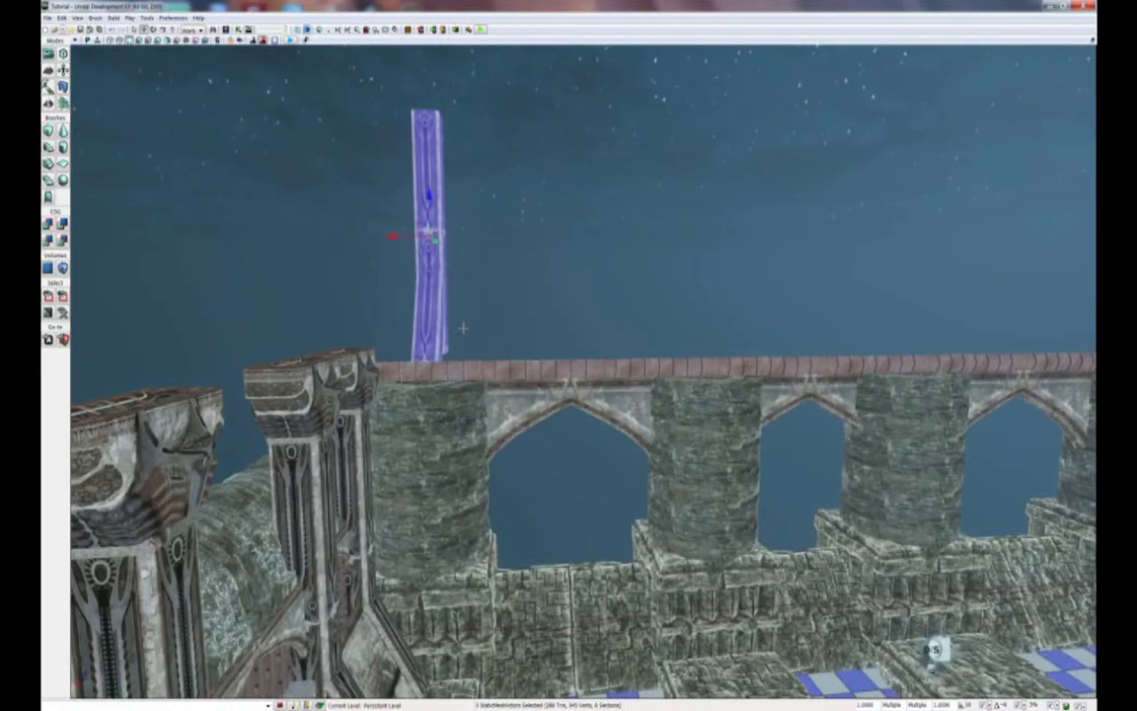
pyautogui.moveTo(453, 318); pyautogui.dragTo(431, 495)
pyautogui.click(433, 507)
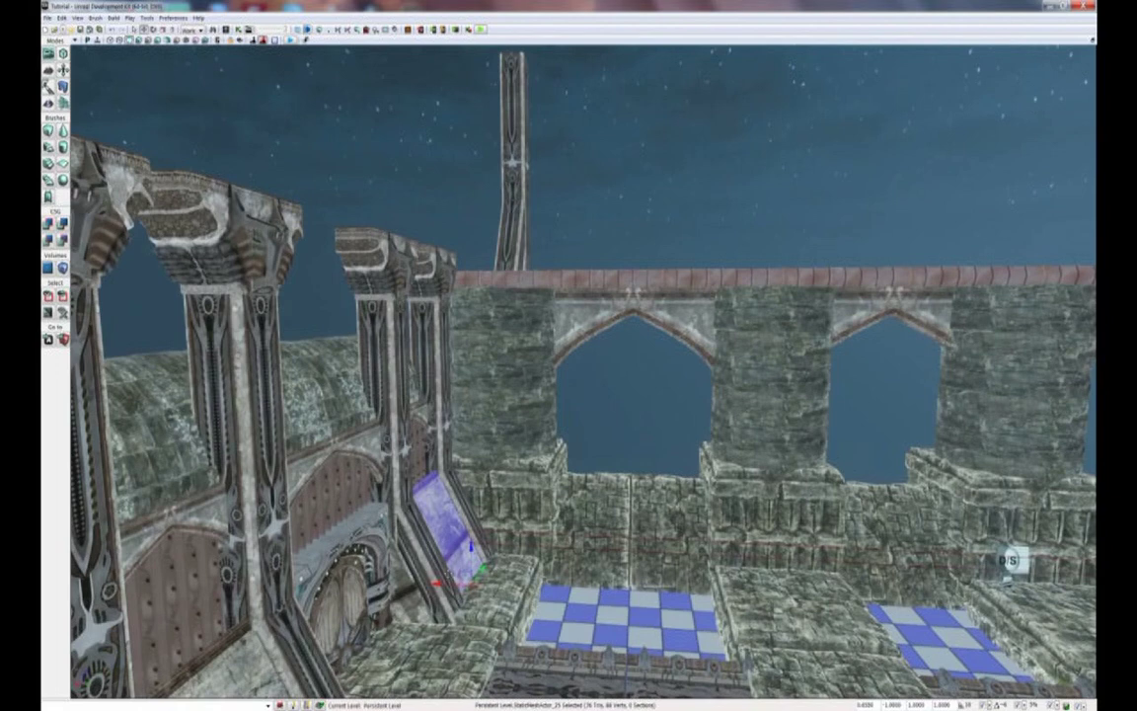
pyautogui.moveTo(437, 584); pyautogui.dragTo(800, 615)
pyautogui.press('space')
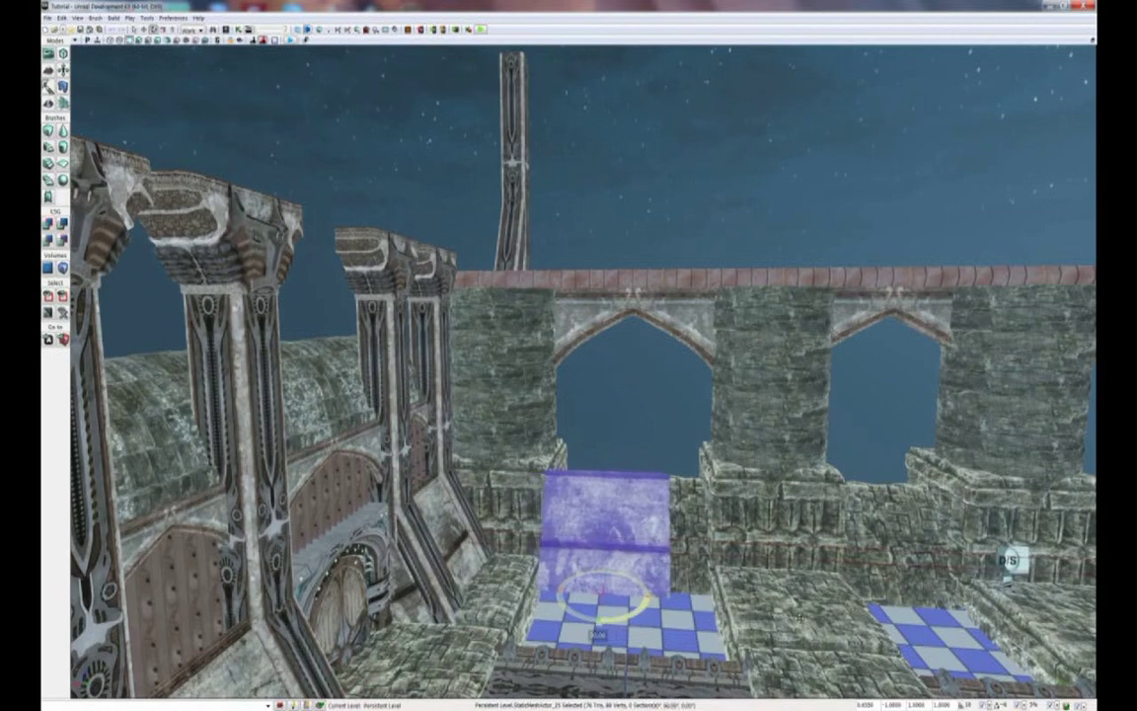
pyautogui.moveTo(800, 617); pyautogui.dragTo(750, 641, button='right')
pyautogui.press('space')
pyautogui.press('space')
pyautogui.press('space')
# Step: Raise the copied stone panel above the roof trim and move it next to the ornate pillar on the left round column
pyautogui.moveTo(616, 515); pyautogui.dragTo(616, 188)
pyautogui.moveTo(589, 235); pyautogui.dragTo(613, 41, button='right')
pyautogui.moveTo(595, 452); pyautogui.dragTo(652, 390)
pyautogui.moveTo(653, 390); pyautogui.dragTo(728, 401, button='right')
pyautogui.moveTo(554, 481); pyautogui.dragTo(491, 439)
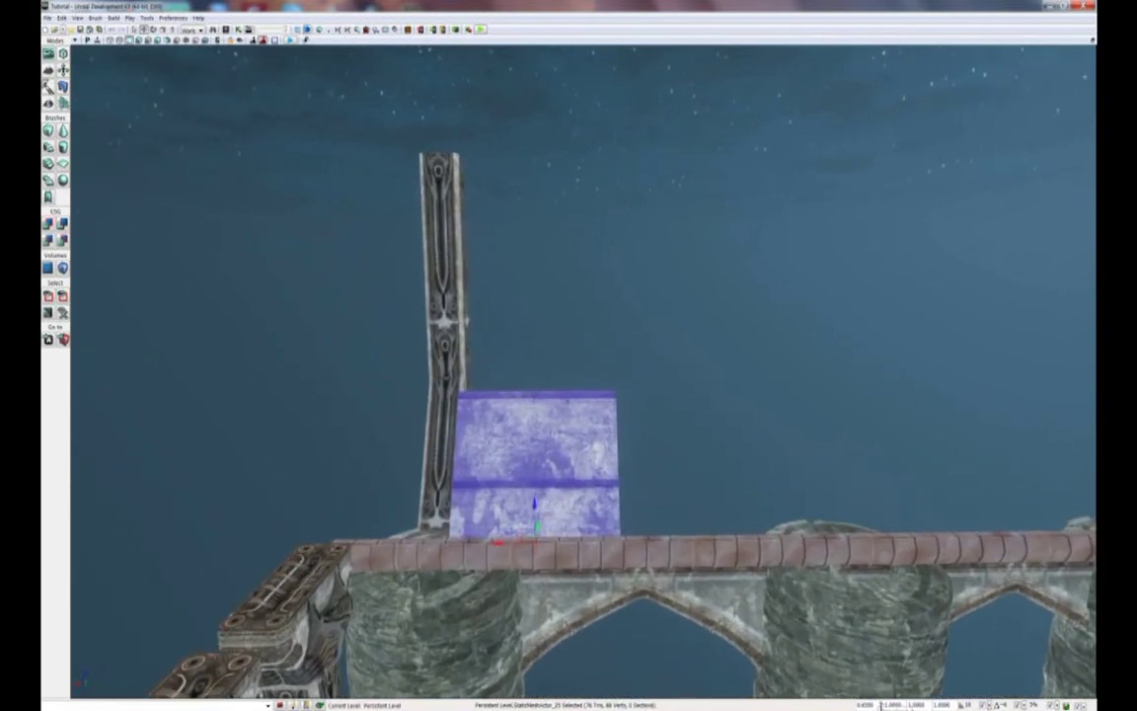
# Step: Set the copied panel's overall scale to 1.0 and fit it against the pillar behind the roof trim
pyautogui.moveTo(878, 705); pyautogui.dragTo(845, 707)
pyautogui.write('1.5')
pyautogui.press('Return')
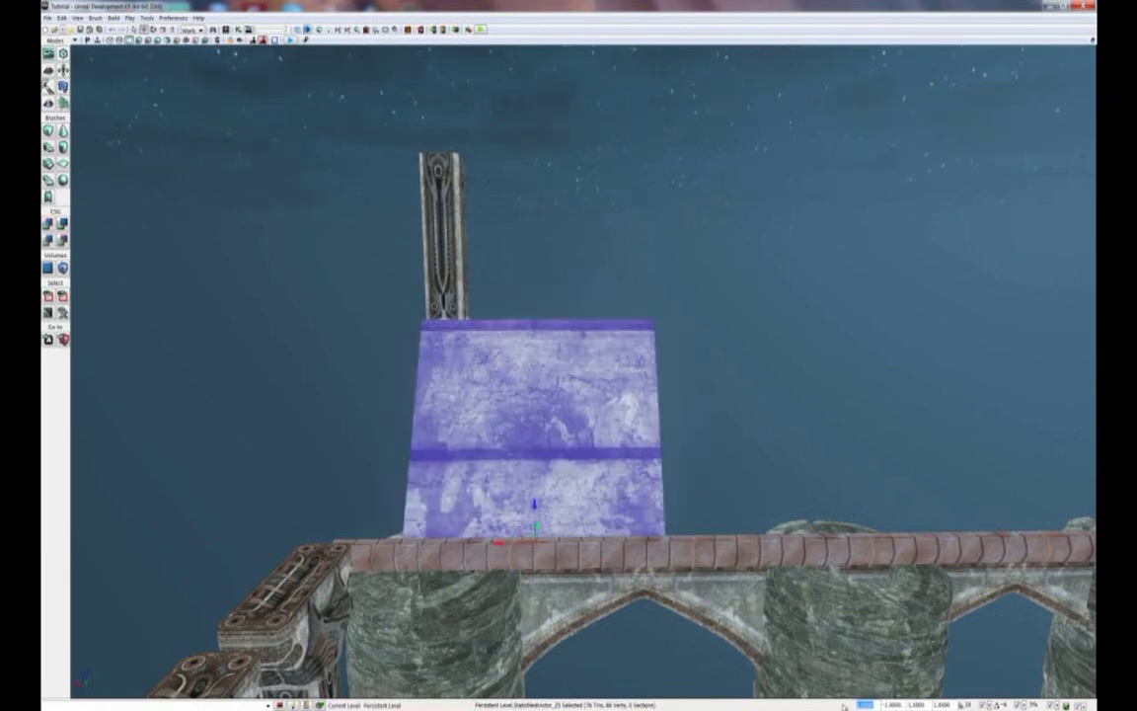
pyautogui.moveTo(502, 542); pyautogui.dragTo(548, 542)
pyautogui.moveTo(535, 559); pyautogui.dragTo(588, 560, button='right')
pyautogui.moveTo(580, 562)
pyautogui.mouseDown()
pyautogui.moveTo(544, 548)
pyautogui.moveTo(563, 556)
pyautogui.moveTo(577, 530)
pyautogui.moveTo(579, 582)
pyautogui.mouseUp()
pyautogui.moveTo(579, 582); pyautogui.dragTo(518, 688, button='right')
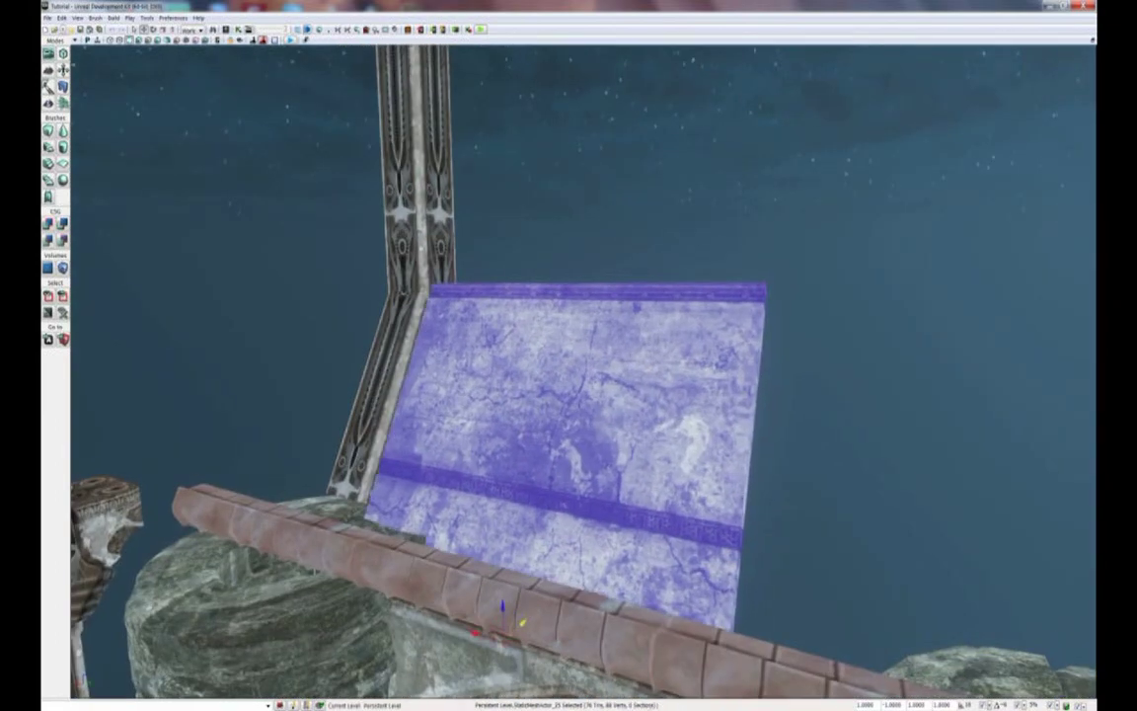
pyautogui.moveTo(486, 624); pyautogui.dragTo(508, 617)
pyautogui.moveTo(509, 619); pyautogui.dragTo(395, 498, button='right')
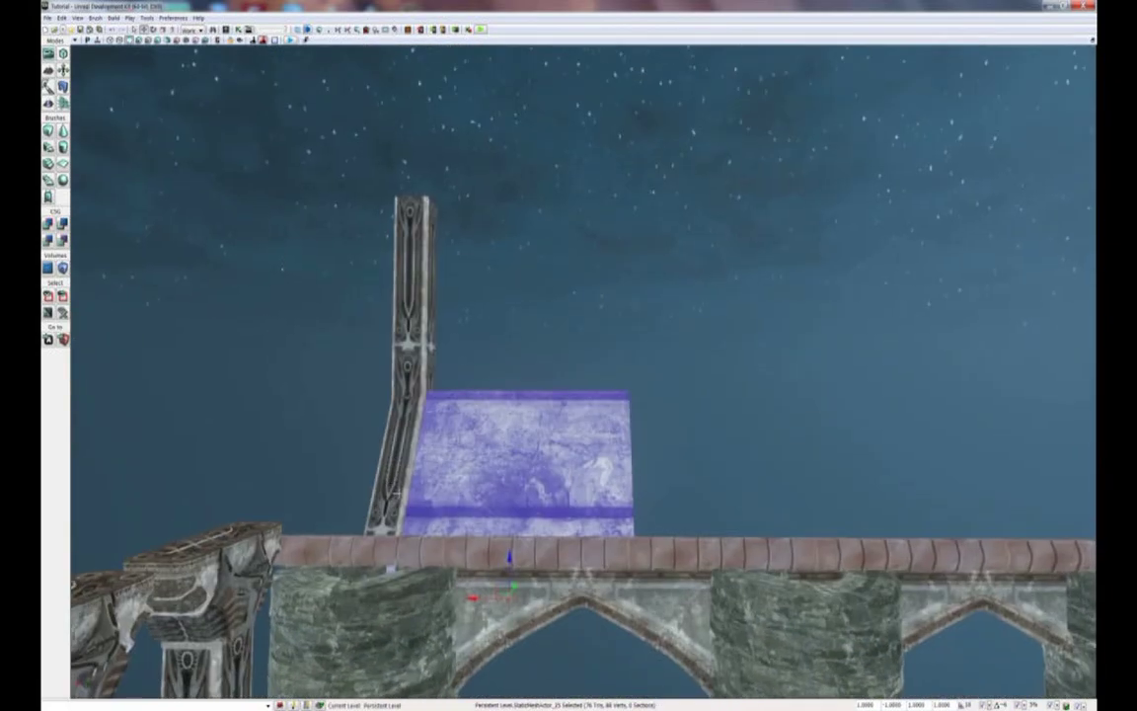
# Step: Select all three parts of the pillar on the roof trim and copy them to the opposite side of the stone panel
pyautogui.click(390, 499)
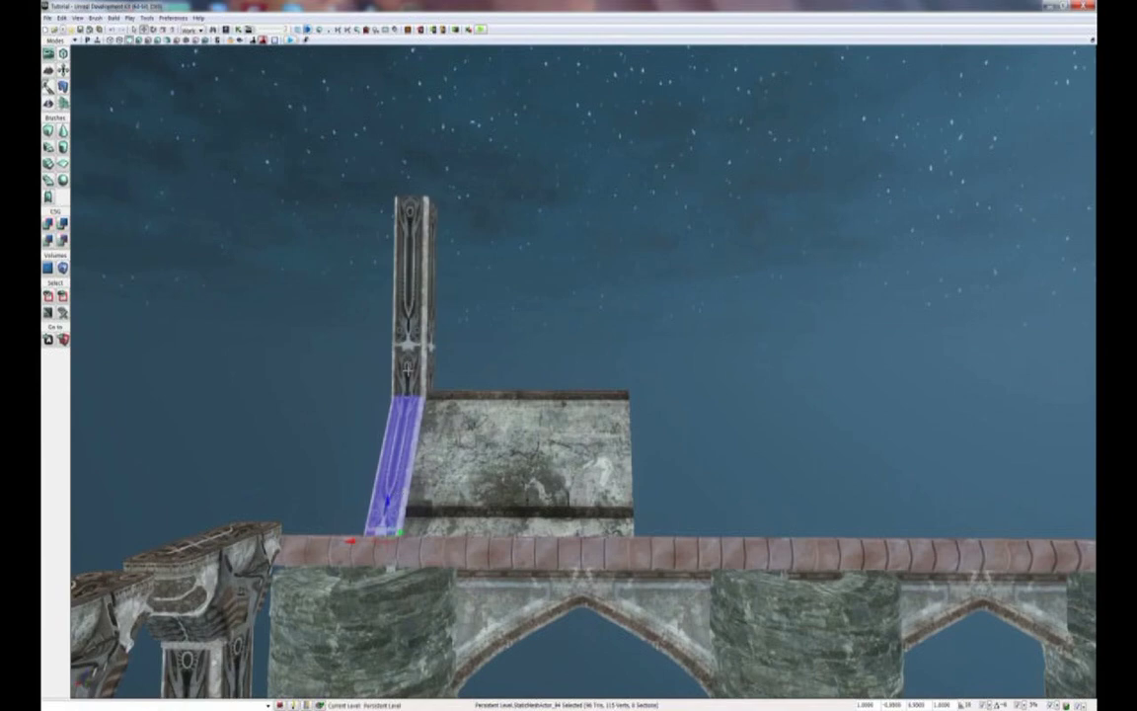
pyautogui.keyDown('ctrl'); pyautogui.click(407, 367); pyautogui.keyUp('ctrl')
pyautogui.keyDown('ctrl'); pyautogui.click(409, 292); pyautogui.keyUp('ctrl')
pyautogui.moveTo(410, 292); pyautogui.dragTo(297, 391, button='right')
pyautogui.keyDown('alt'); pyautogui.moveTo(222, 365); pyautogui.dragTo(503, 364); pyautogui.keyUp('alt')
pyautogui.moveTo(452, 360)
pyautogui.mouseDown(button='right')
pyautogui.moveTo(552, 444)
pyautogui.moveTo(431, 442)
pyautogui.moveTo(450, 382)
pyautogui.mouseUp(button='right')
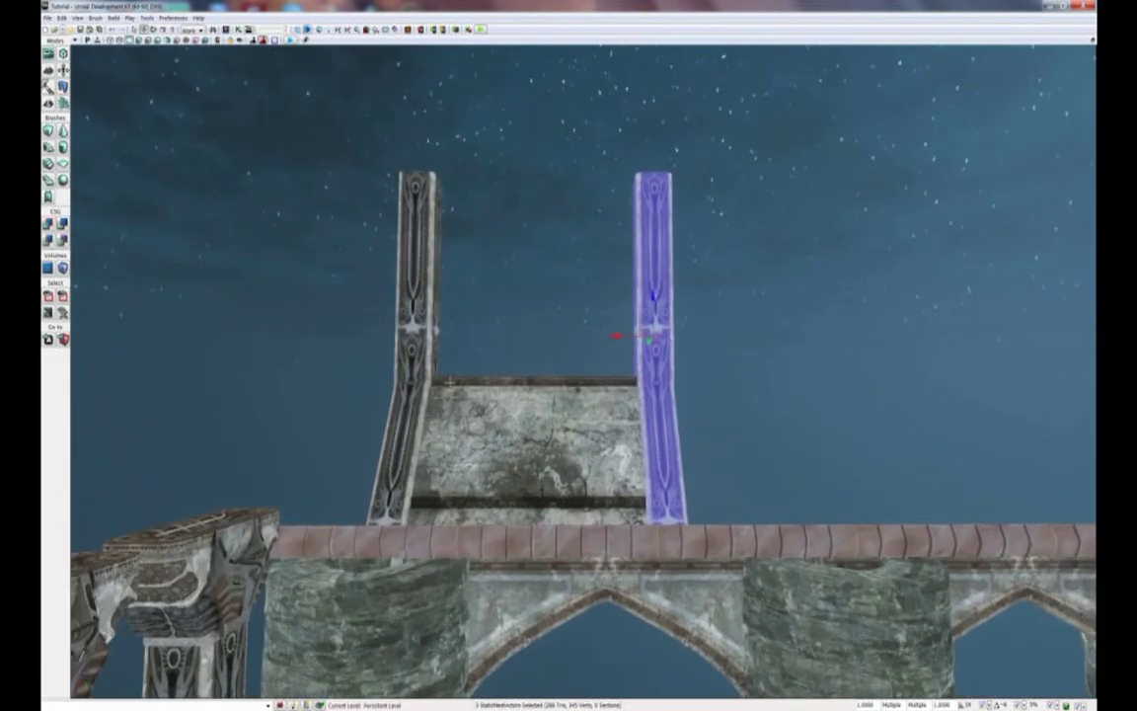
pyautogui.moveTo(361, 387); pyautogui.dragTo(364, 410)
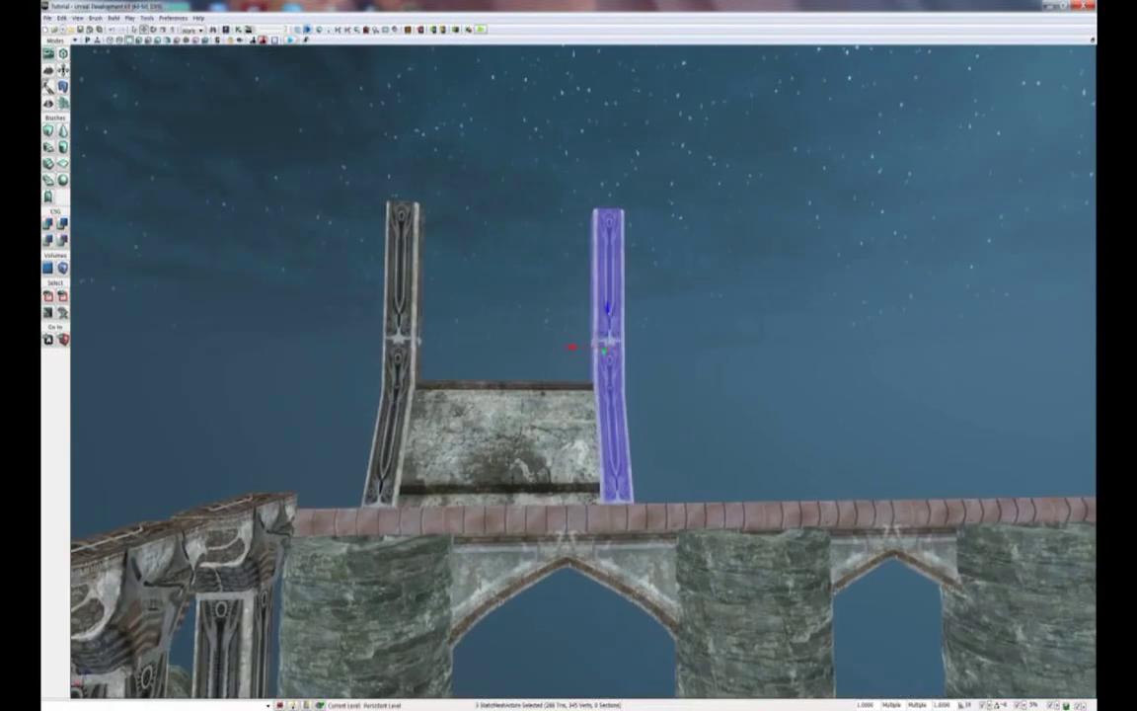
pyautogui.moveTo(489, 234); pyautogui.dragTo(488, 334)
pyautogui.moveTo(488, 334); pyautogui.dragTo(515, 389, button='right')
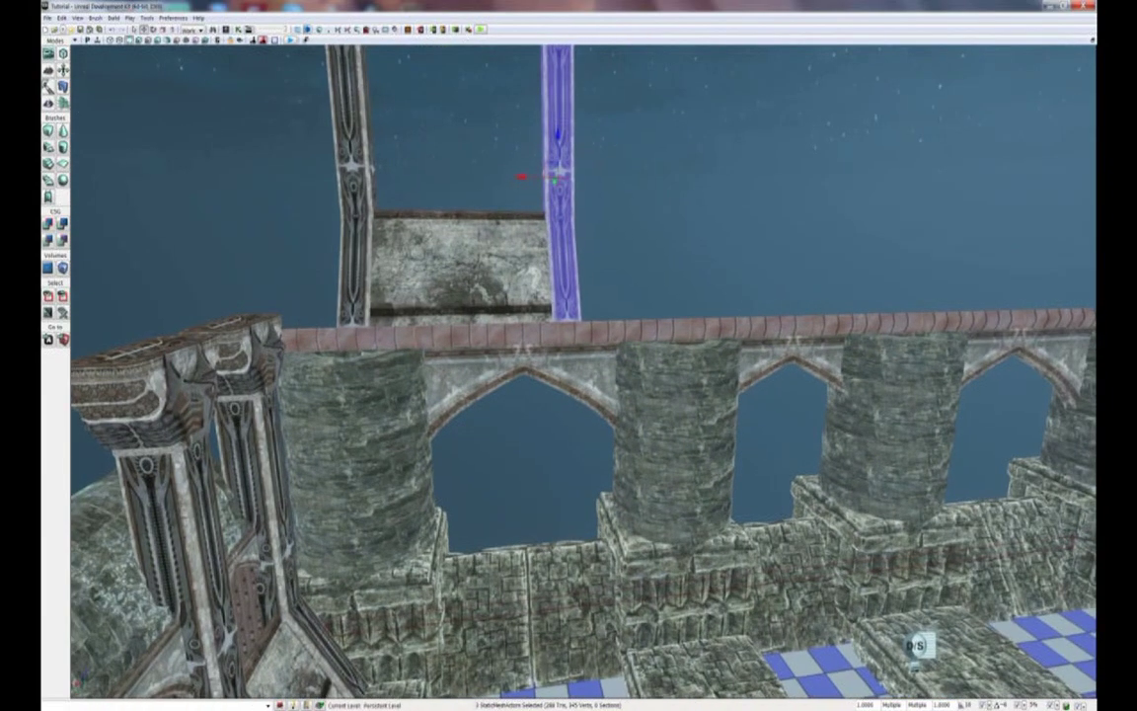
# Step: Copy the first arch under the roof trim upwards and move it behind the two ornate pillars
pyautogui.click(434, 410)
pyautogui.moveTo(434, 410); pyautogui.dragTo(429, 449)
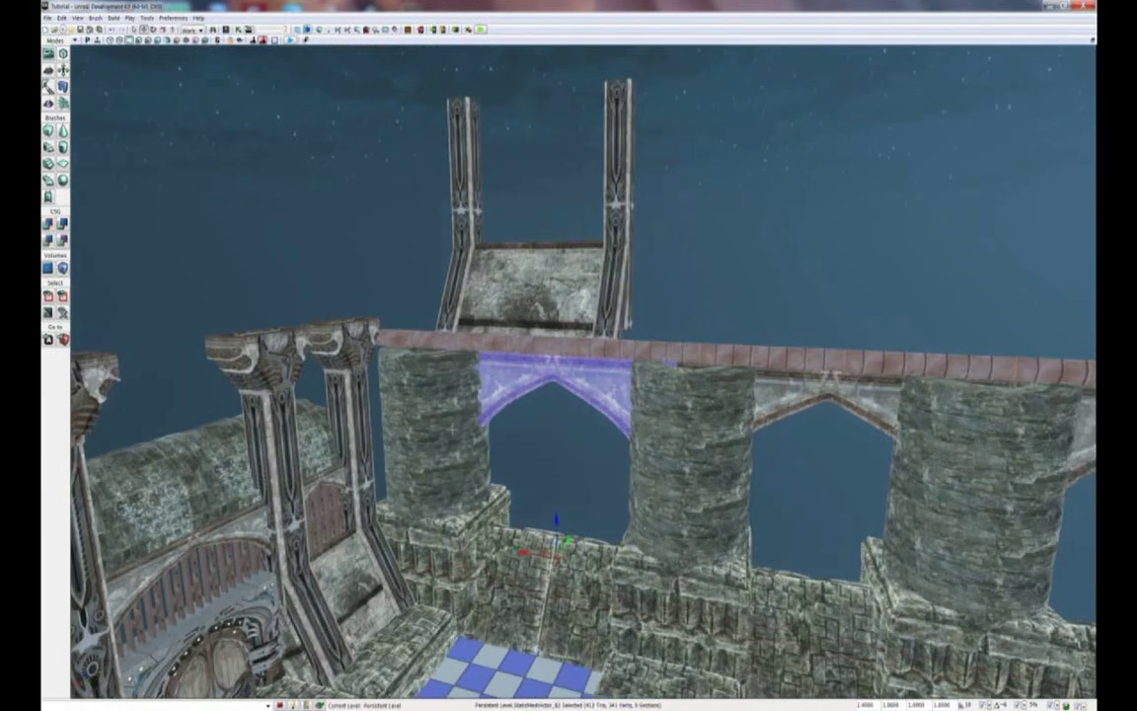
pyautogui.keyDown('ctrl'); pyautogui.moveTo(584, 535); pyautogui.dragTo(567, 229); pyautogui.keyUp('ctrl')
pyautogui.moveTo(508, 209); pyautogui.dragTo(506, 293, button='right')
pyautogui.moveTo(624, 374); pyautogui.dragTo(567, 353)
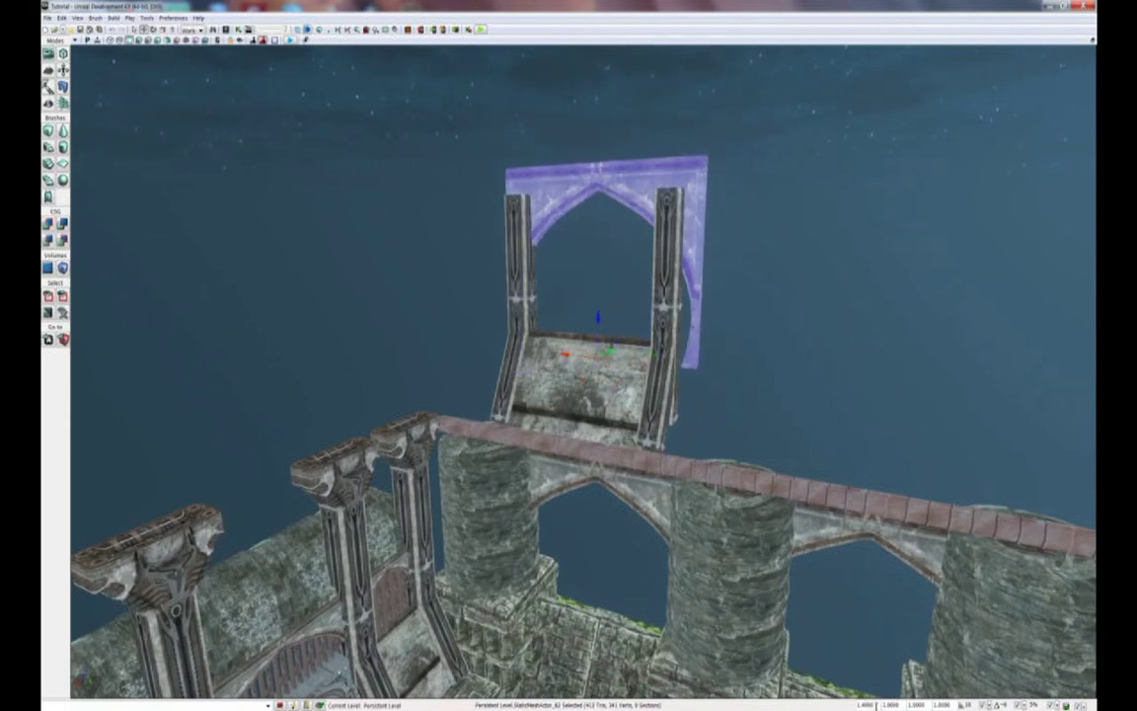
# Step: Set the copied arch's overall scale to 1.0 and align it between the pillars, level with their tops and above the stone panel
pyautogui.write('.7')
pyautogui.press('Return')
pyautogui.moveTo(734, 519); pyautogui.dragTo(471, 523, button='right')
pyautogui.moveTo(479, 548); pyautogui.dragTo(471, 549)
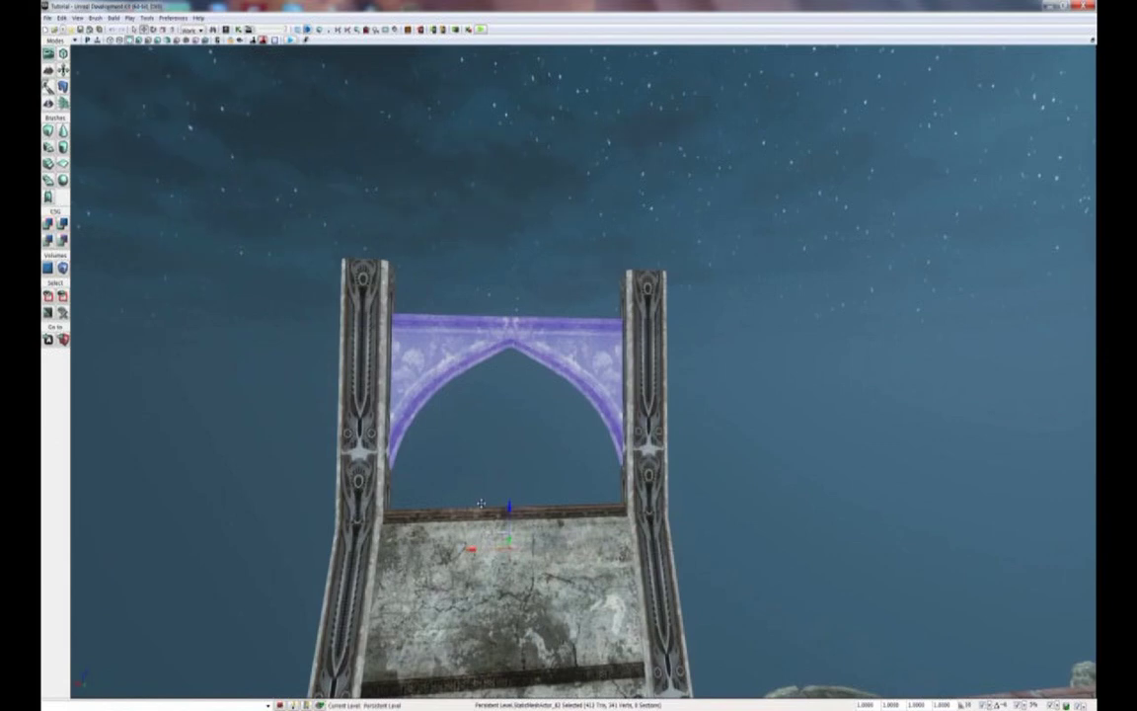
pyautogui.moveTo(510, 505)
pyautogui.mouseDown()
pyautogui.moveTo(510, 460)
pyautogui.moveTo(511, 491)
pyautogui.mouseUp()
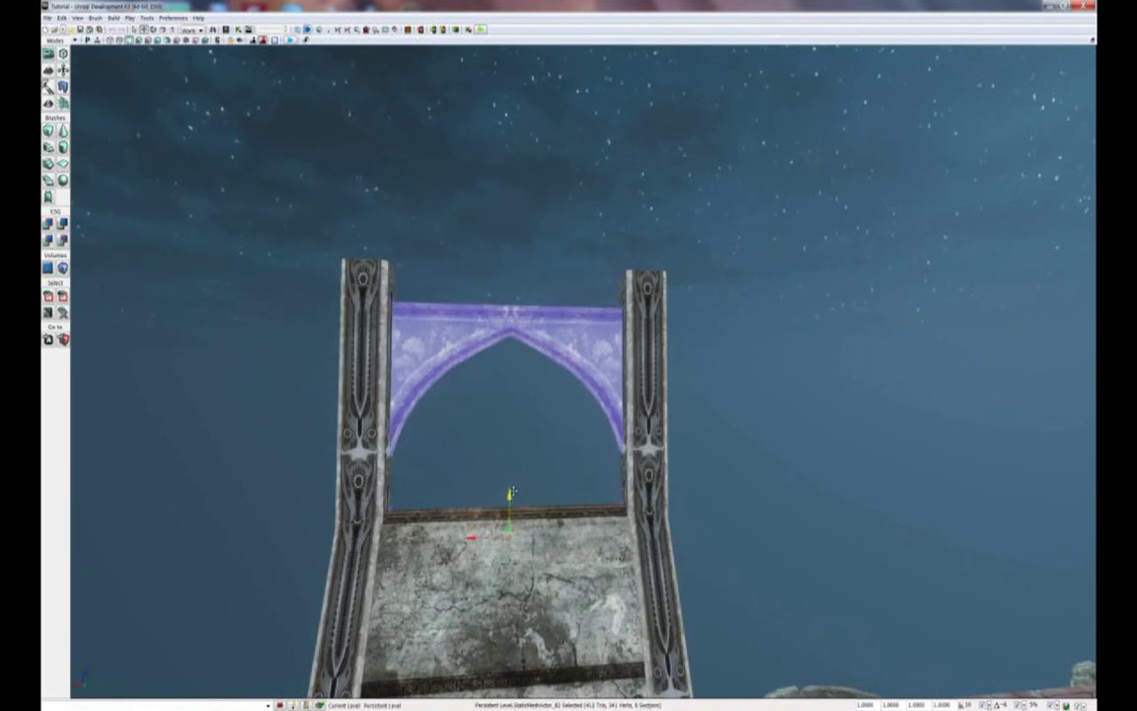
pyautogui.moveTo(476, 482); pyautogui.dragTo(528, 479, button='right')
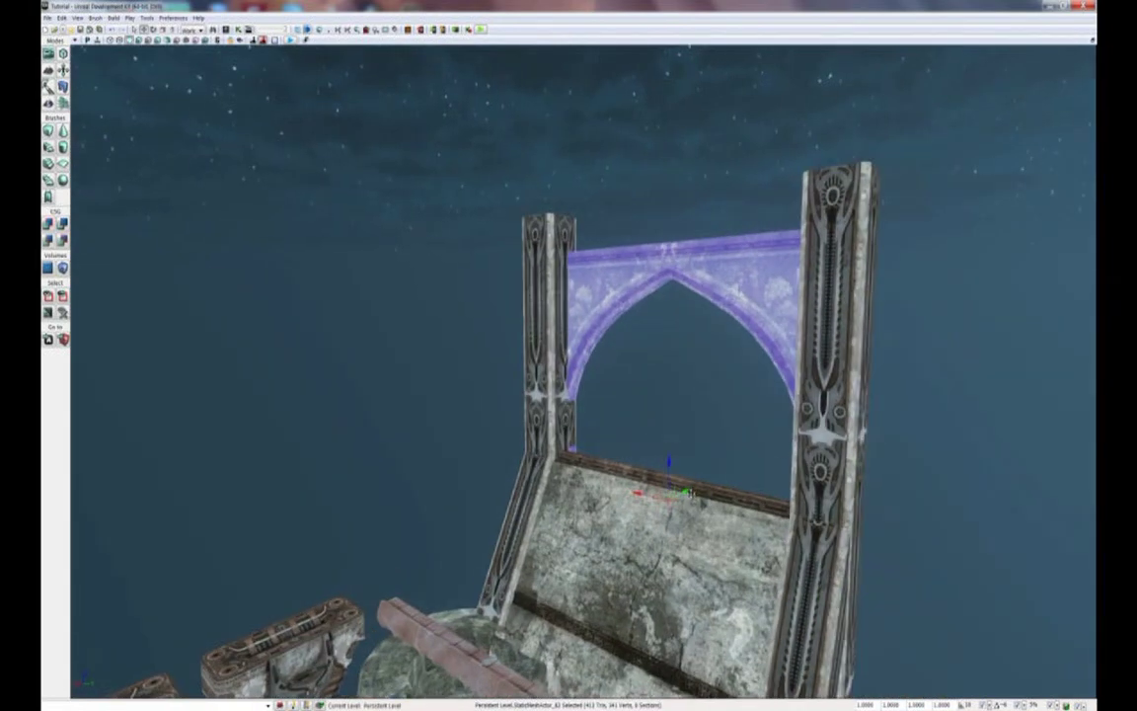
pyautogui.moveTo(688, 492); pyautogui.dragTo(662, 421)
pyautogui.moveTo(582, 454); pyautogui.dragTo(604, 395, button='right')
pyautogui.moveTo(604, 395); pyautogui.dragTo(627, 371, button='middle')
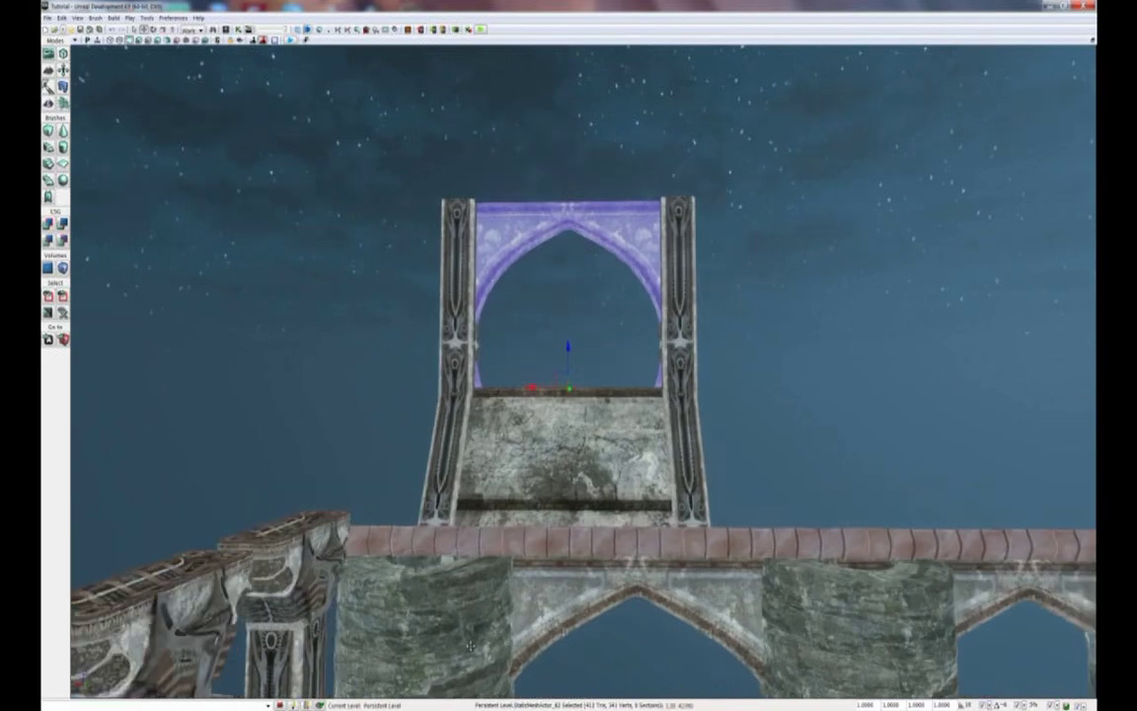
# Step: Copy the wooden bars from the left wall's rear window out beside the back wall and rotate them parallel to that wall
pyautogui.moveTo(591, 465); pyautogui.dragTo(616, 435, button='right')
pyautogui.click(550, 378)
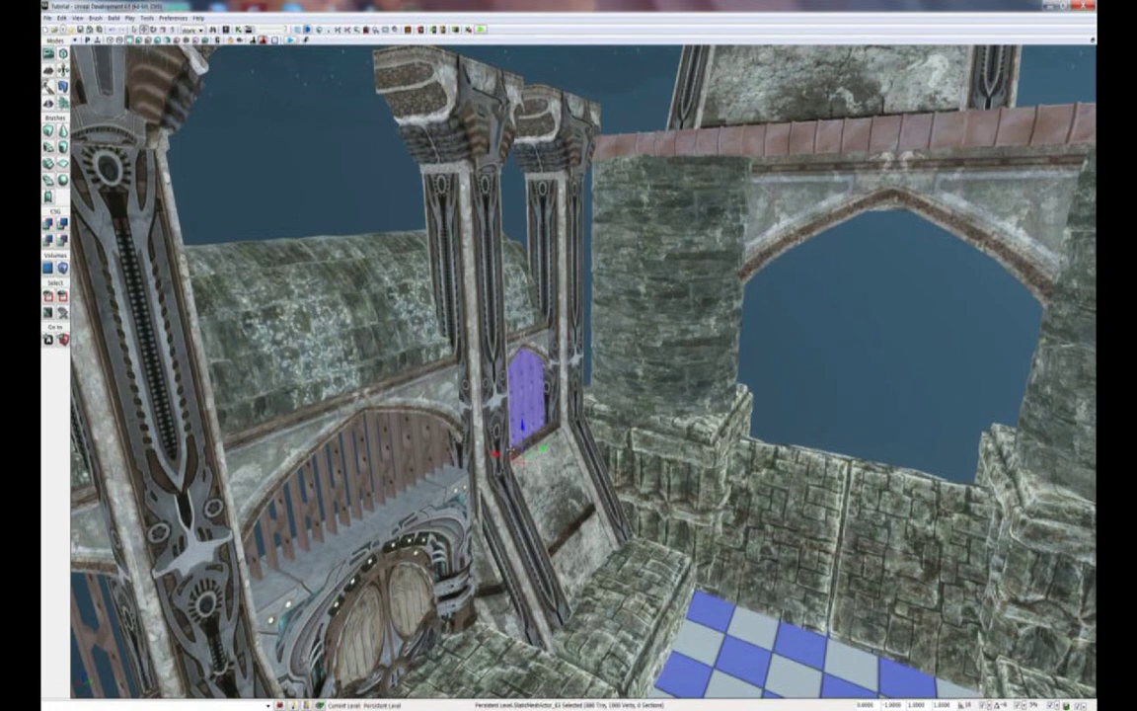
pyautogui.keyDown('alt'); pyautogui.moveTo(498, 453); pyautogui.dragTo(625, 494); pyautogui.keyUp('alt')
pyautogui.press('space')
pyautogui.moveTo(681, 530); pyautogui.dragTo(636, 535)
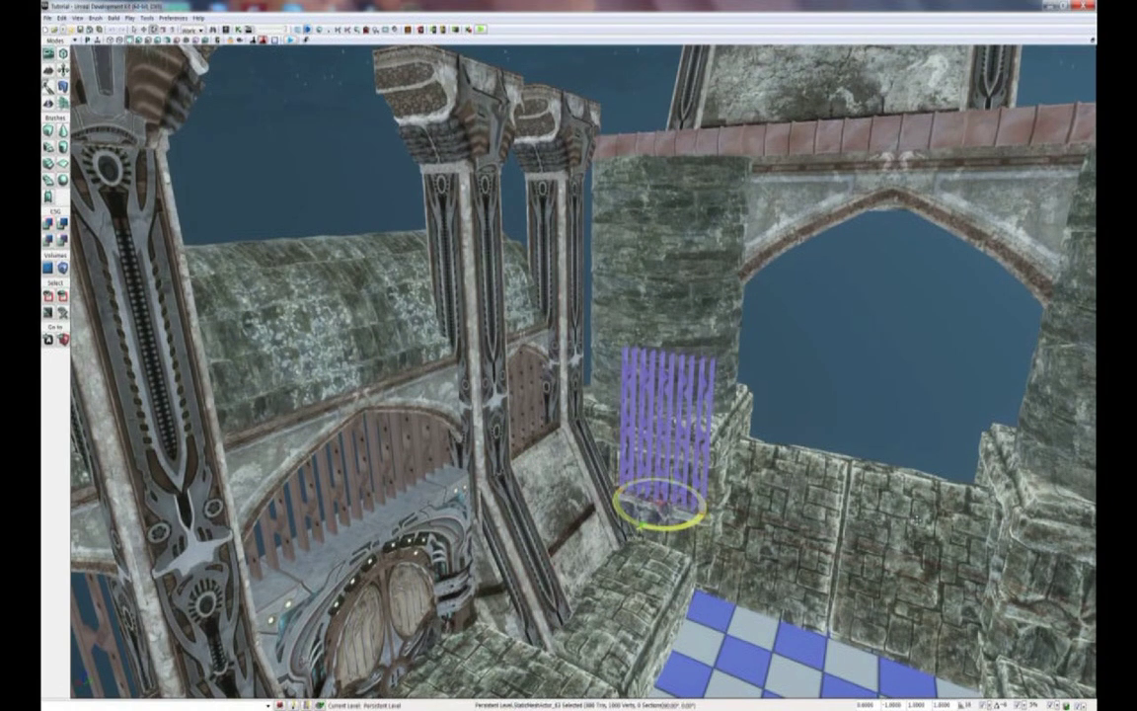
pyautogui.press('space')
pyautogui.press('space')
pyautogui.press('space')
pyautogui.moveTo(560, 497); pyautogui.dragTo(595, 499, button='right')
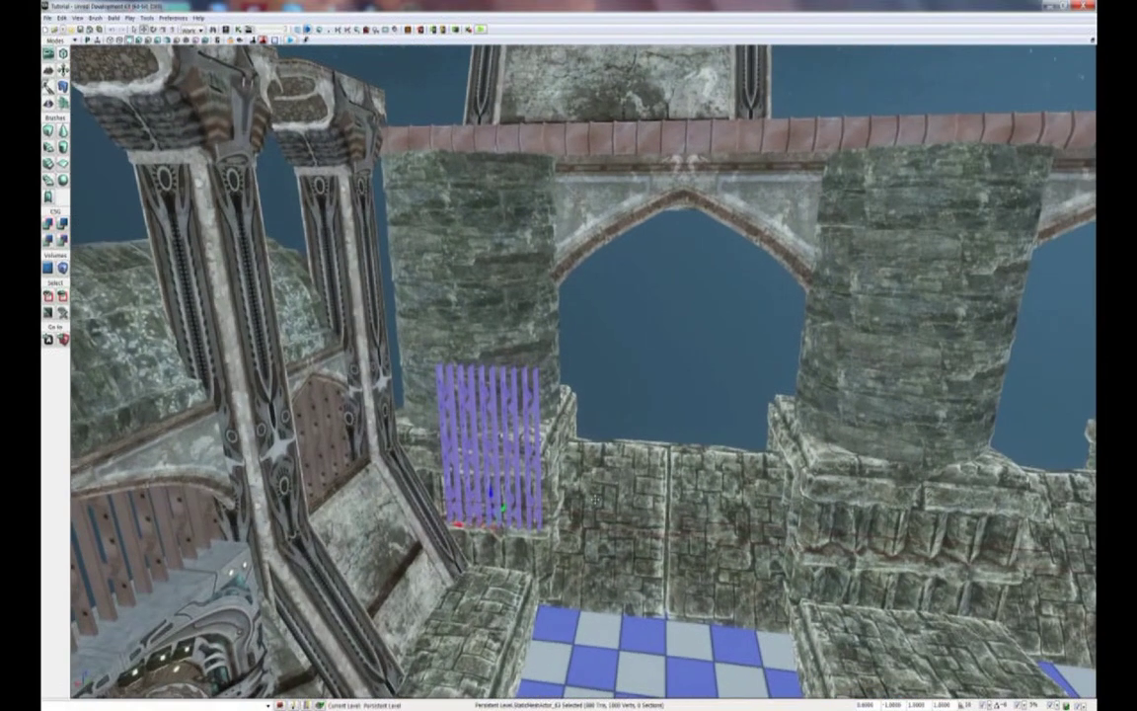
# Step: Raise the copied bars to the new upper section, set their overall scale to 1.0 and stretch their width to 1.5
pyautogui.moveTo(502, 507); pyautogui.dragTo(549, 96)
pyautogui.moveTo(550, 97); pyautogui.dragTo(564, 210, button='middle')
pyautogui.moveTo(876, 706); pyautogui.dragTo(839, 702)
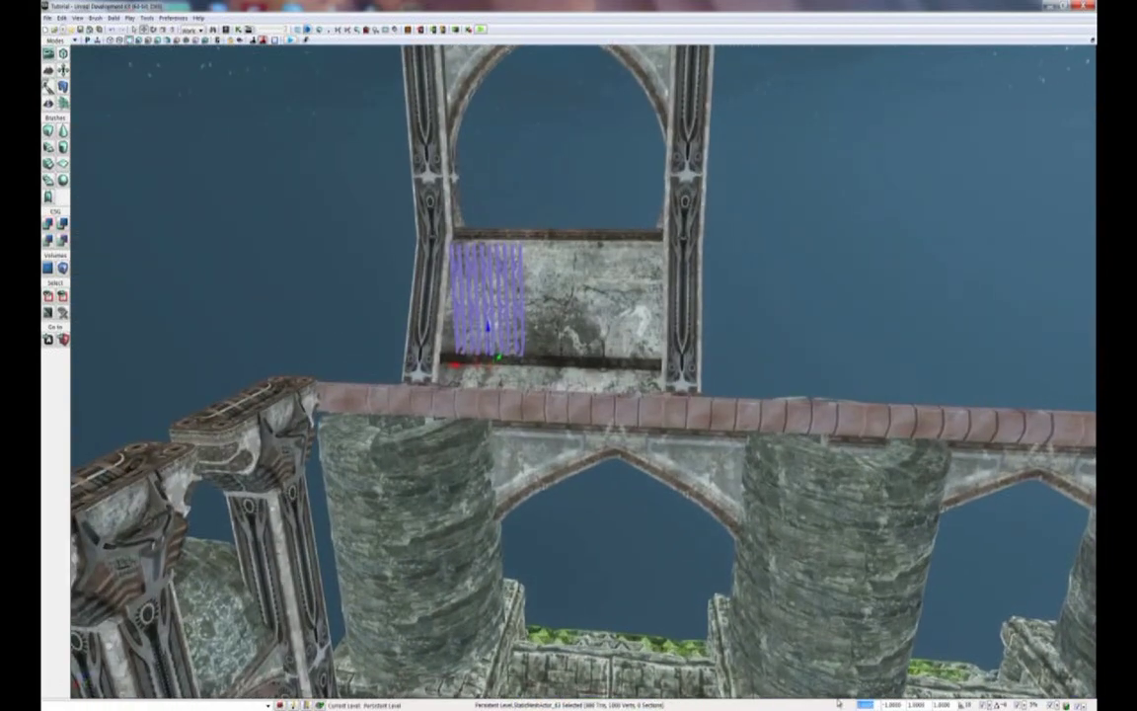
pyautogui.write('1.7')
pyautogui.press('Return')
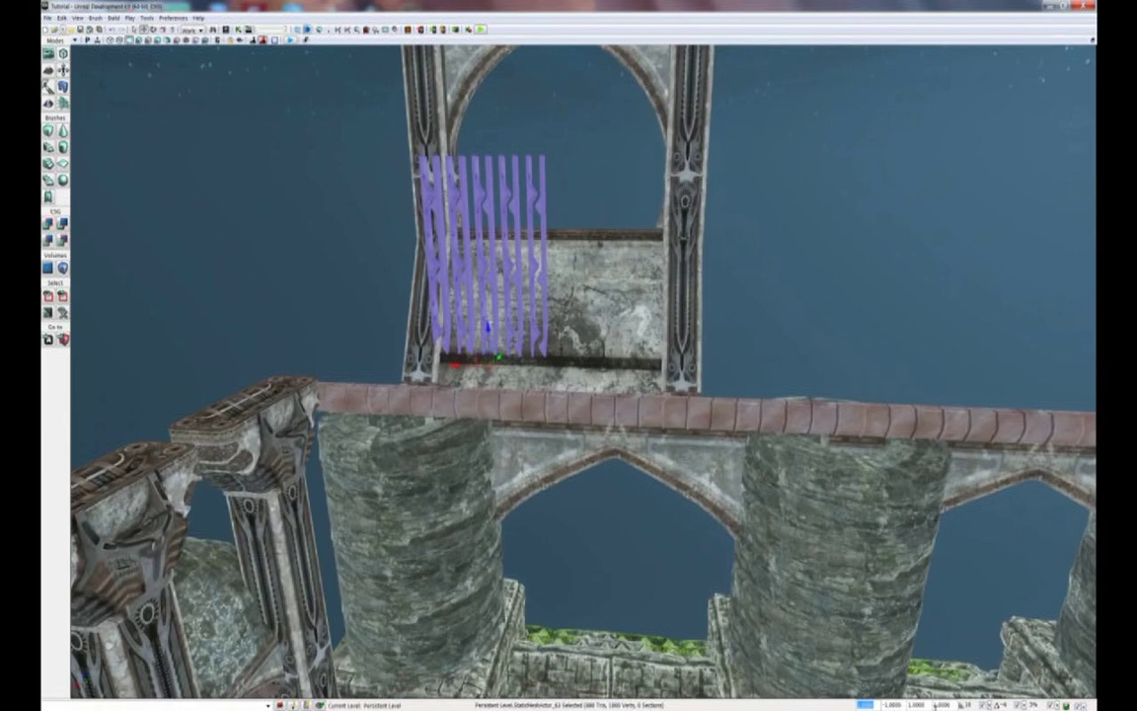
pyautogui.press('Tab')
pyautogui.write('1.5')
pyautogui.press('Return')
# Step: Move the bars up and back into the upper arch opening, centred and standing on the stone panel
pyautogui.moveTo(500, 357)
pyautogui.mouseDown()
pyautogui.moveTo(524, 339)
pyautogui.moveTo(495, 344)
pyautogui.moveTo(502, 352)
pyautogui.mouseUp()
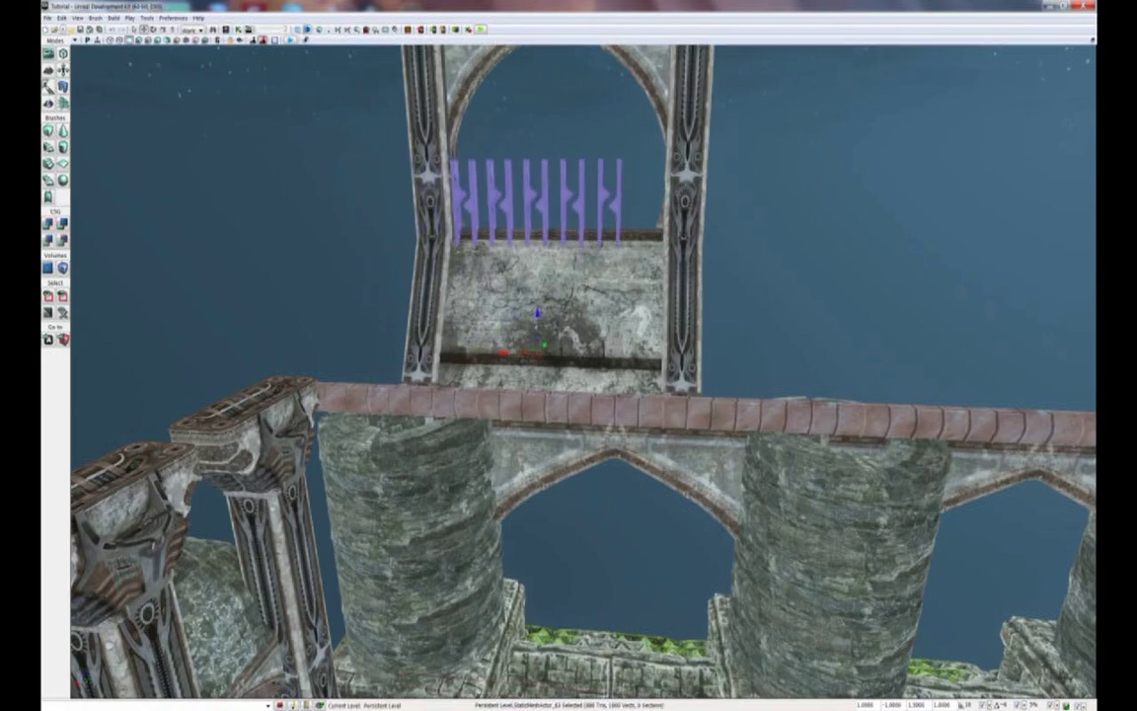
pyautogui.moveTo(534, 260); pyautogui.dragTo(536, 230)
pyautogui.moveTo(524, 339); pyautogui.dragTo(522, 240)
pyautogui.moveTo(522, 243); pyautogui.dragTo(529, 188, button='right')
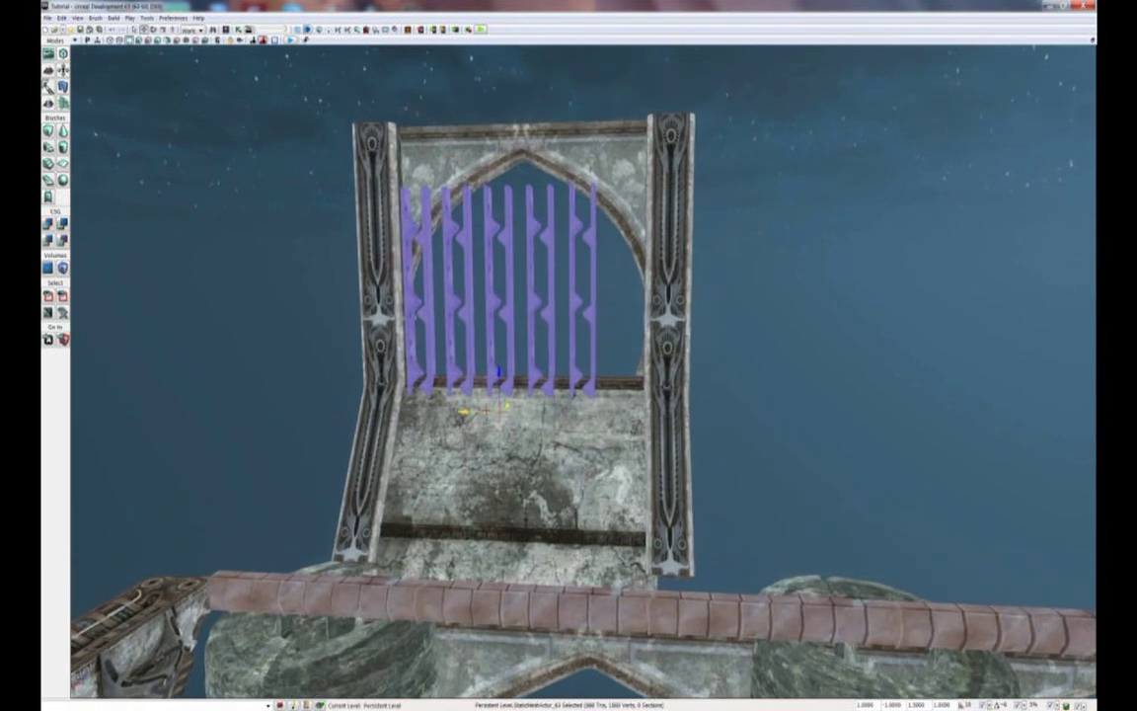
pyautogui.moveTo(464, 407); pyautogui.dragTo(487, 413)
pyautogui.moveTo(504, 405); pyautogui.dragTo(483, 383, button='right')
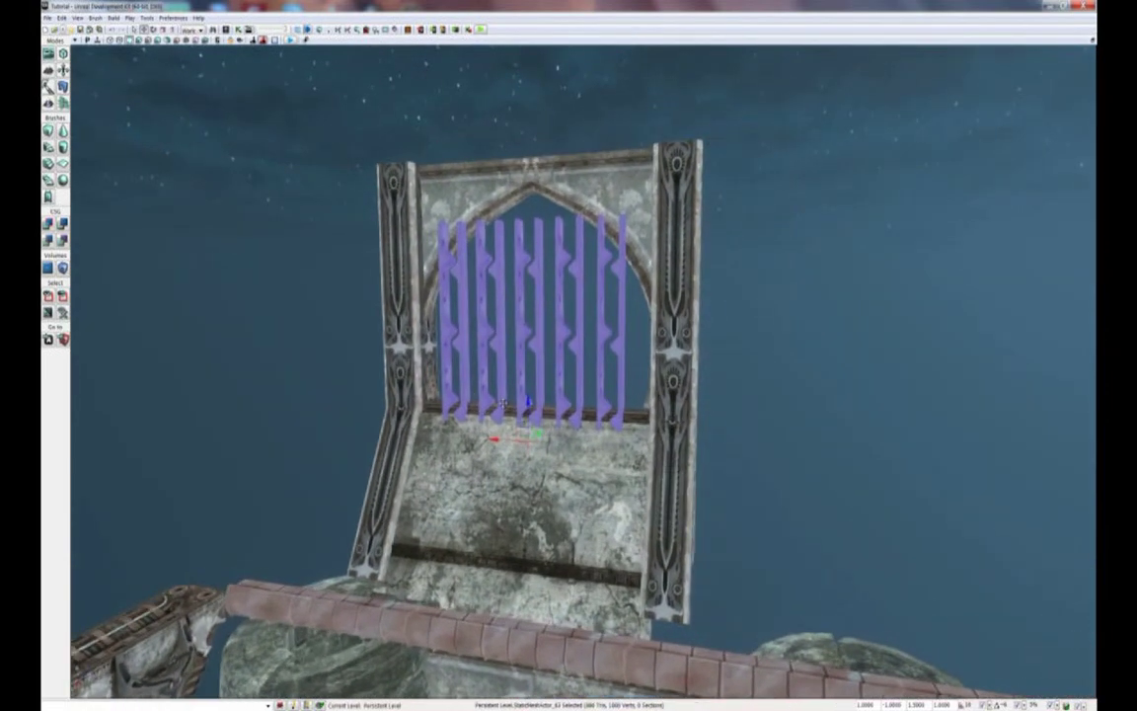
pyautogui.moveTo(542, 435); pyautogui.dragTo(551, 430)
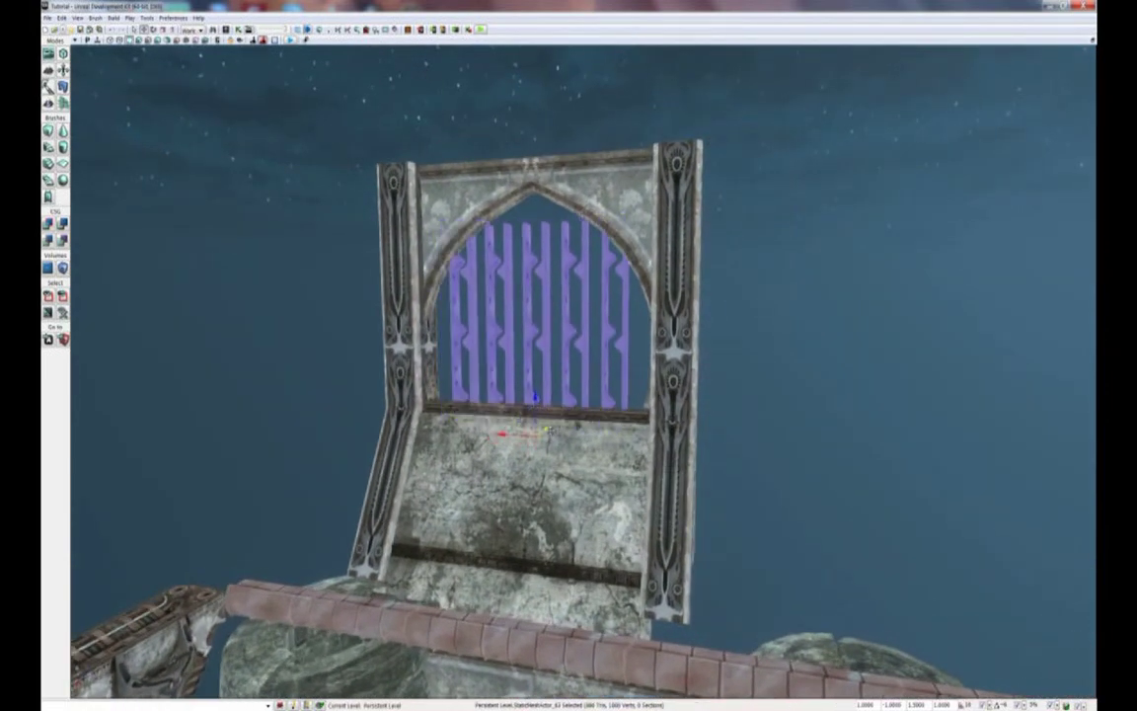
pyautogui.moveTo(534, 396); pyautogui.dragTo(535, 371)
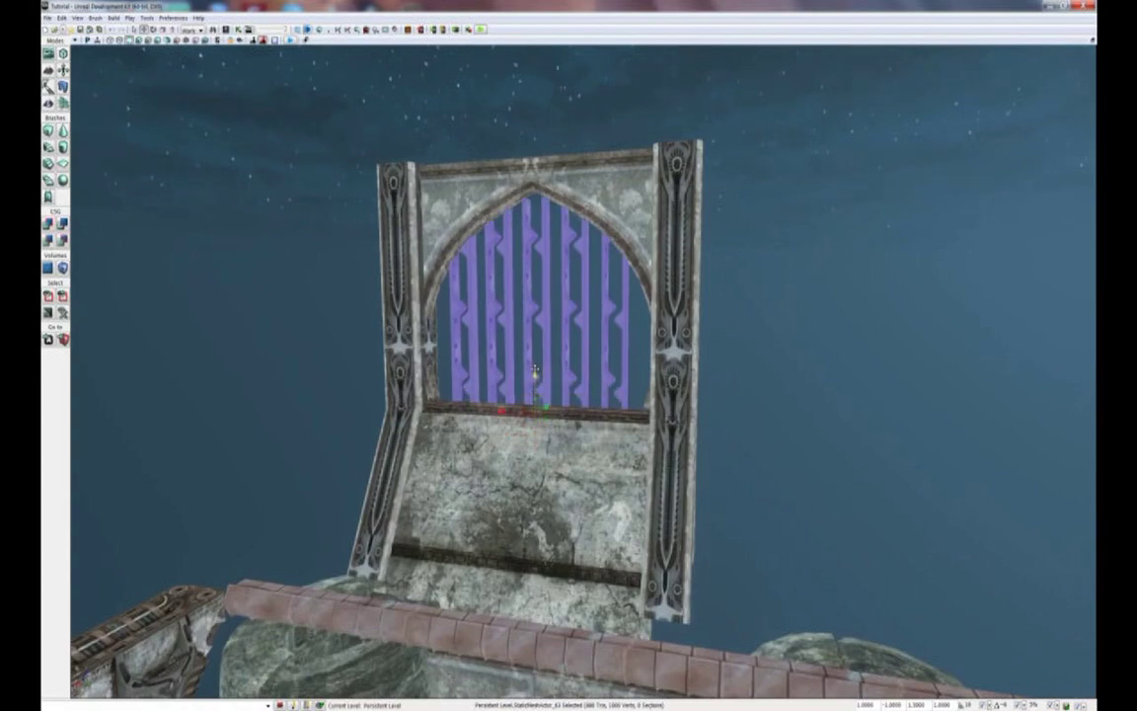
pyautogui.moveTo(535, 371); pyautogui.dragTo(577, 394, button='right')
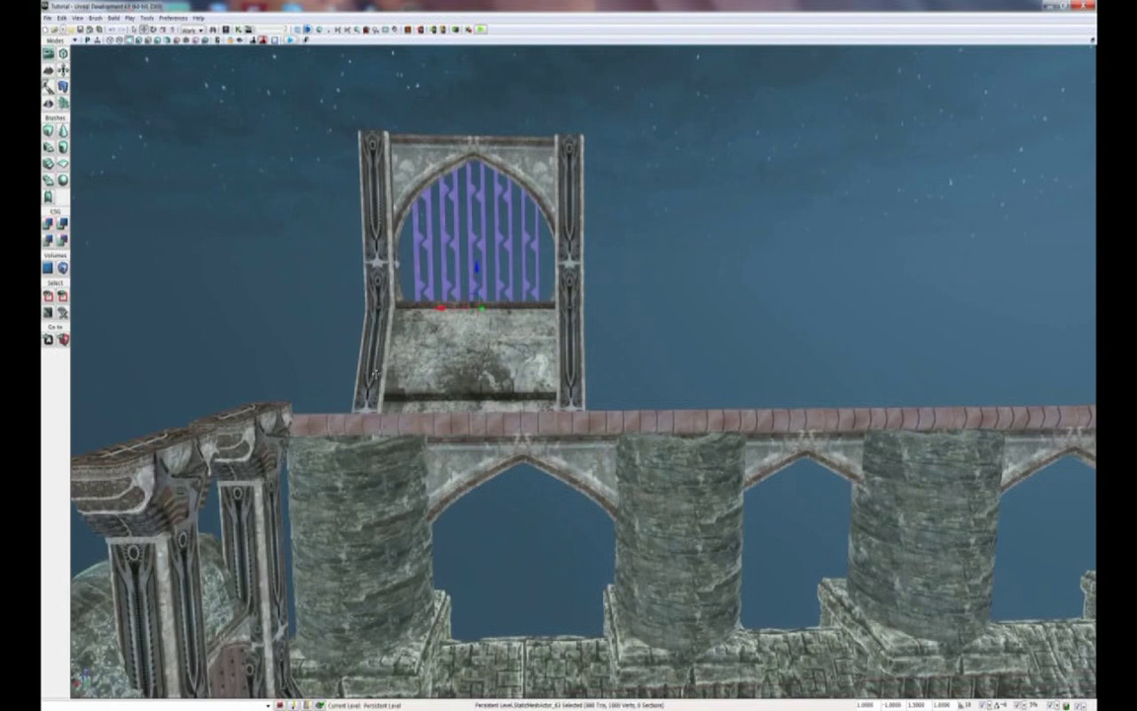
# Step: Select the pillars, arch, stone panel and bars of the finished upper section and copy them sideways as an adjoining second section
pyautogui.click(373, 371)
pyautogui.keyDown('ctrl'); pyautogui.click(375, 202); pyautogui.keyUp('ctrl')
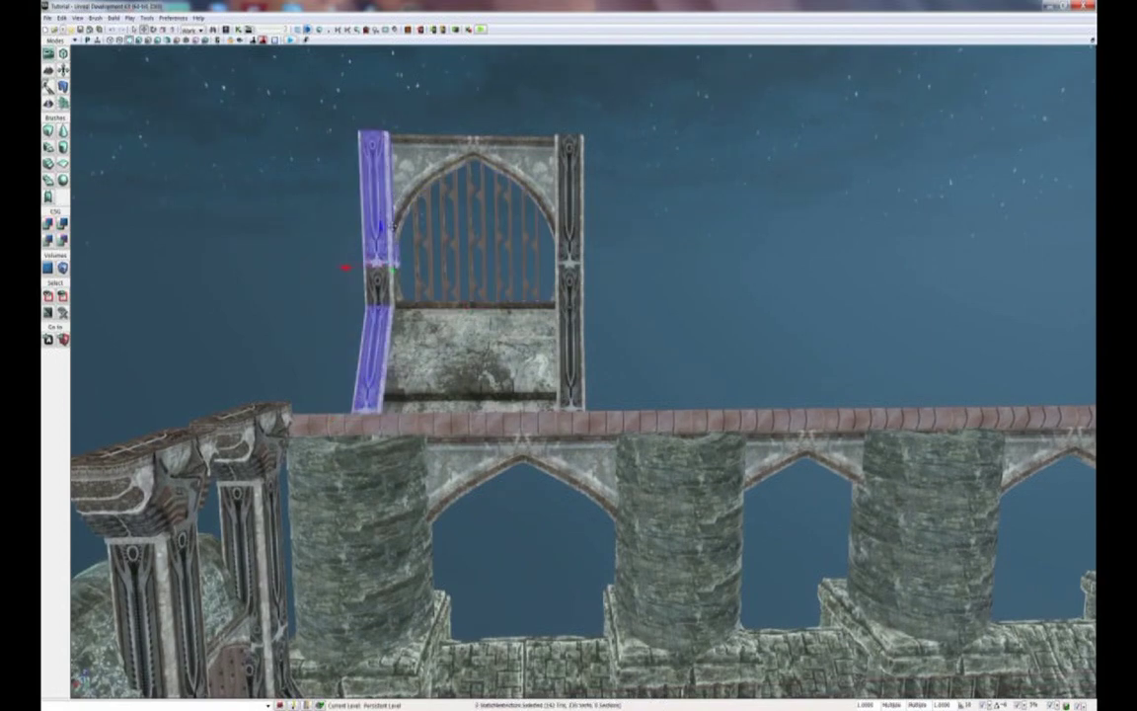
pyautogui.keyDown('ctrl'); pyautogui.click(378, 285); pyautogui.keyUp('ctrl')
pyautogui.keyDown('ctrl'); pyautogui.click(421, 170); pyautogui.keyUp('ctrl')
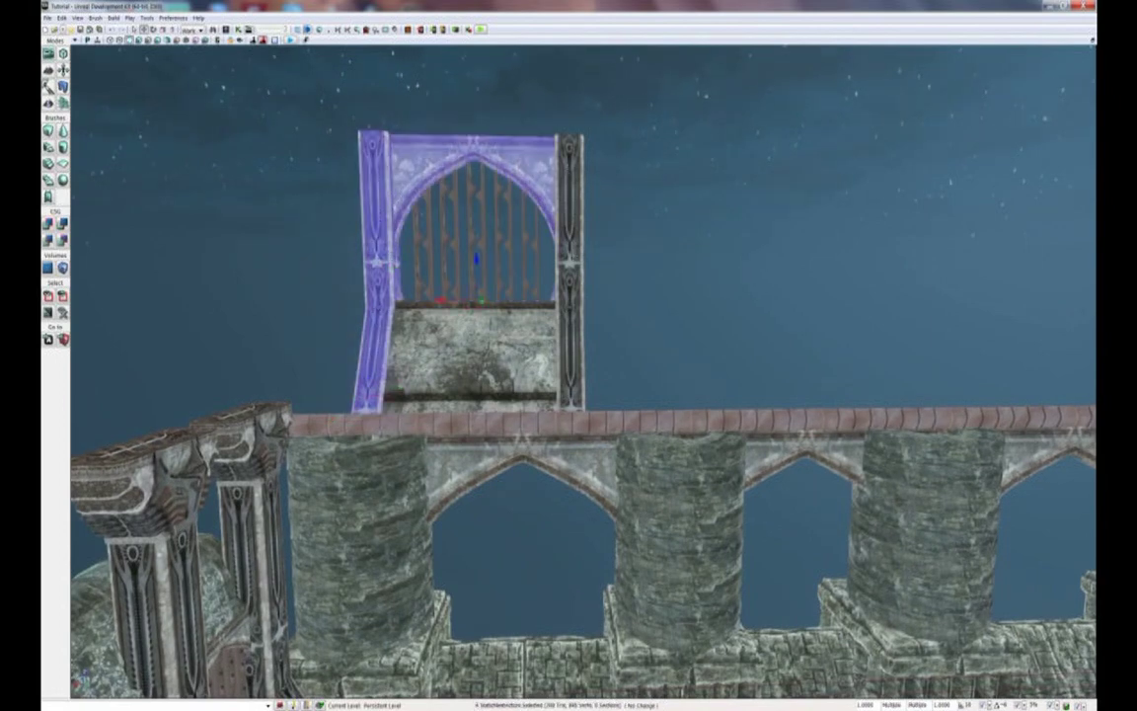
pyautogui.keyDown('ctrl'); pyautogui.click(572, 249); pyautogui.keyUp('ctrl')
pyautogui.keyDown('ctrl'); pyautogui.click(570, 285); pyautogui.keyUp('ctrl')
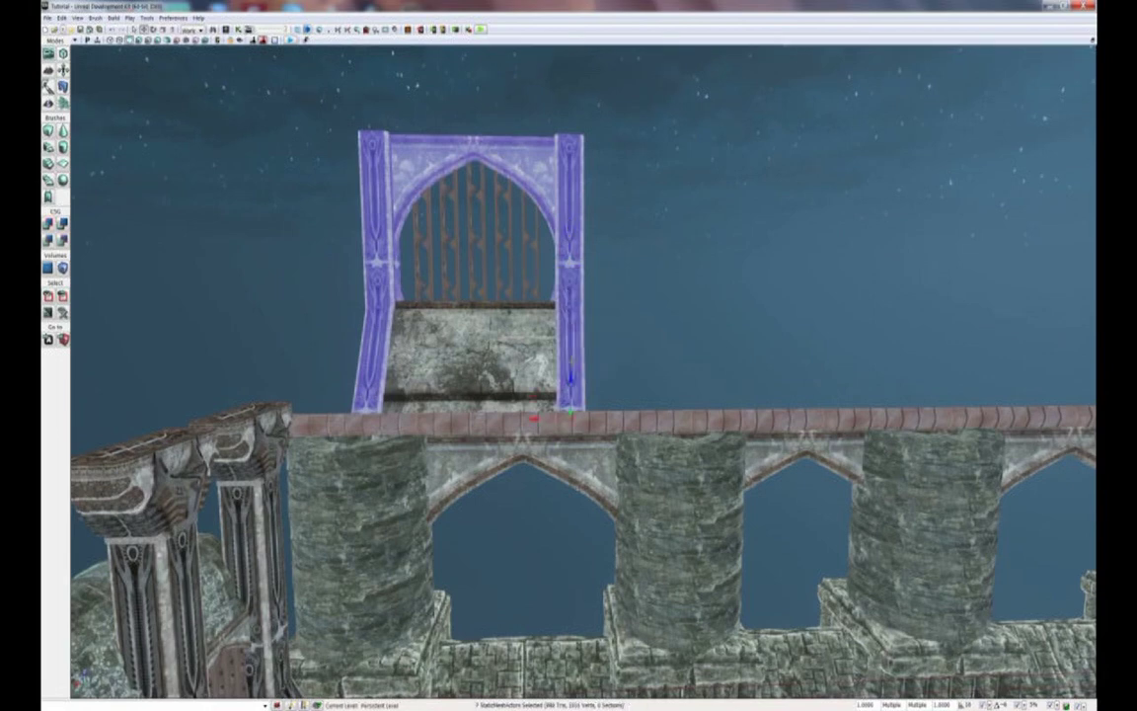
pyautogui.keyDown('ctrl'); pyautogui.click(533, 340); pyautogui.keyUp('ctrl')
pyautogui.keyDown('ctrl'); pyautogui.click(535, 293); pyautogui.keyUp('ctrl')
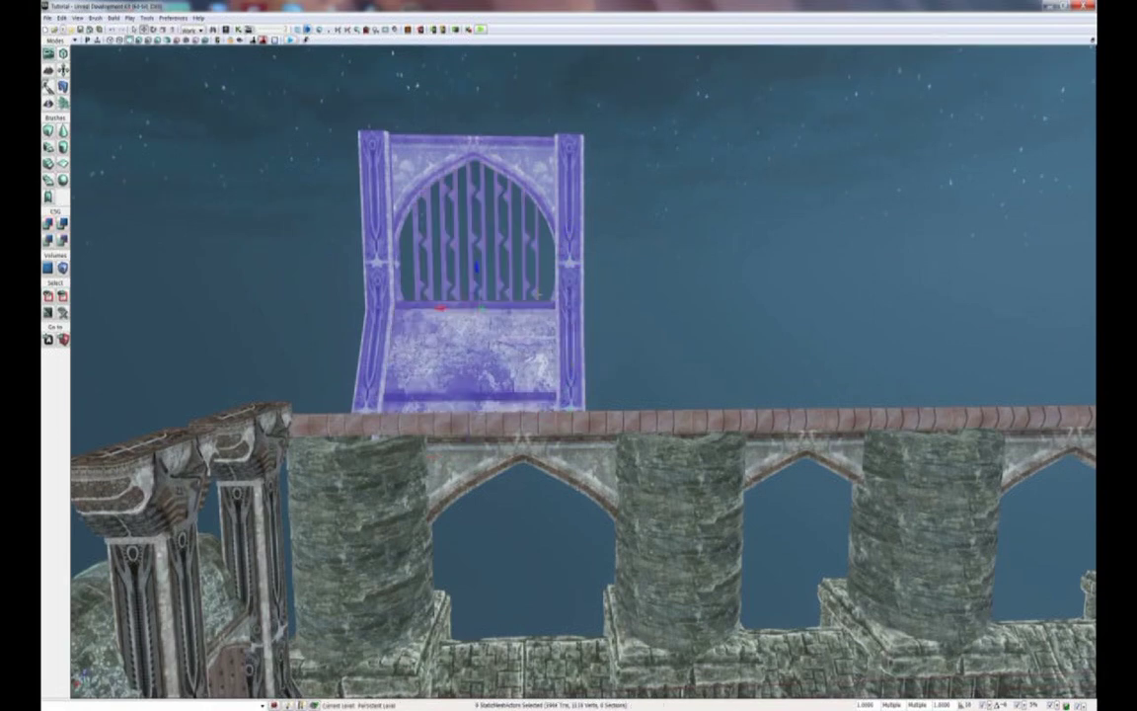
pyautogui.moveTo(457, 315); pyautogui.dragTo(507, 308, button='middle')
pyautogui.keyDown('alt'); pyautogui.moveTo(396, 315); pyautogui.dragTo(600, 315); pyautogui.keyUp('alt')
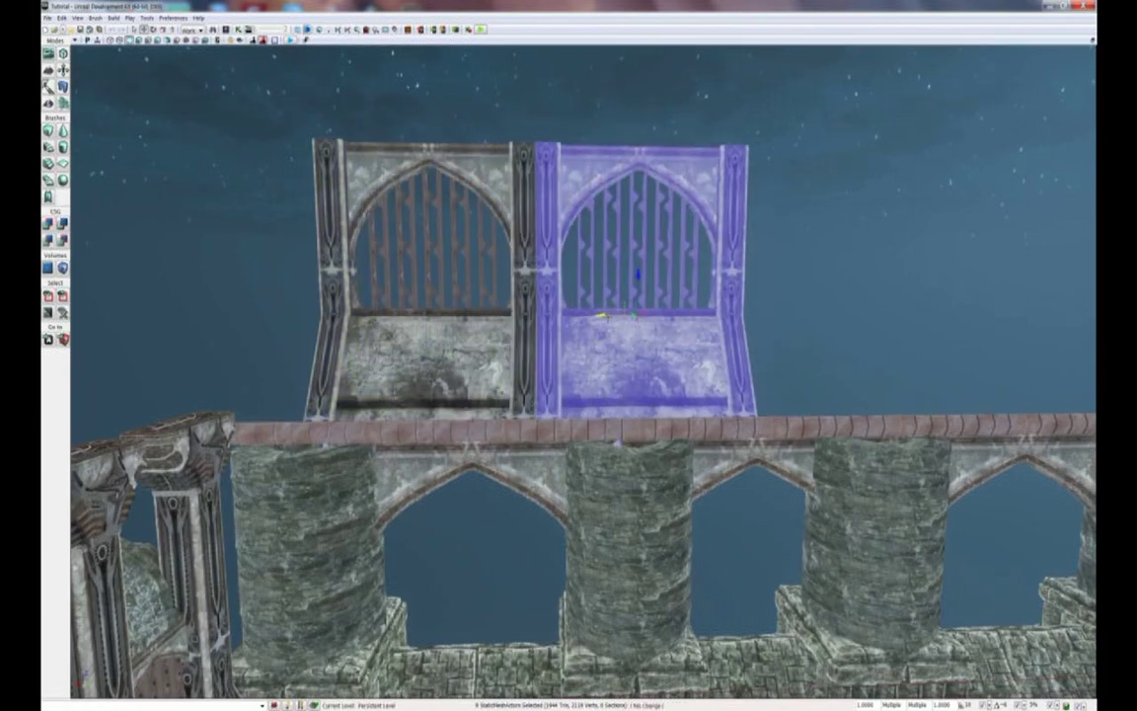
pyautogui.moveTo(520, 336); pyautogui.dragTo(578, 365)
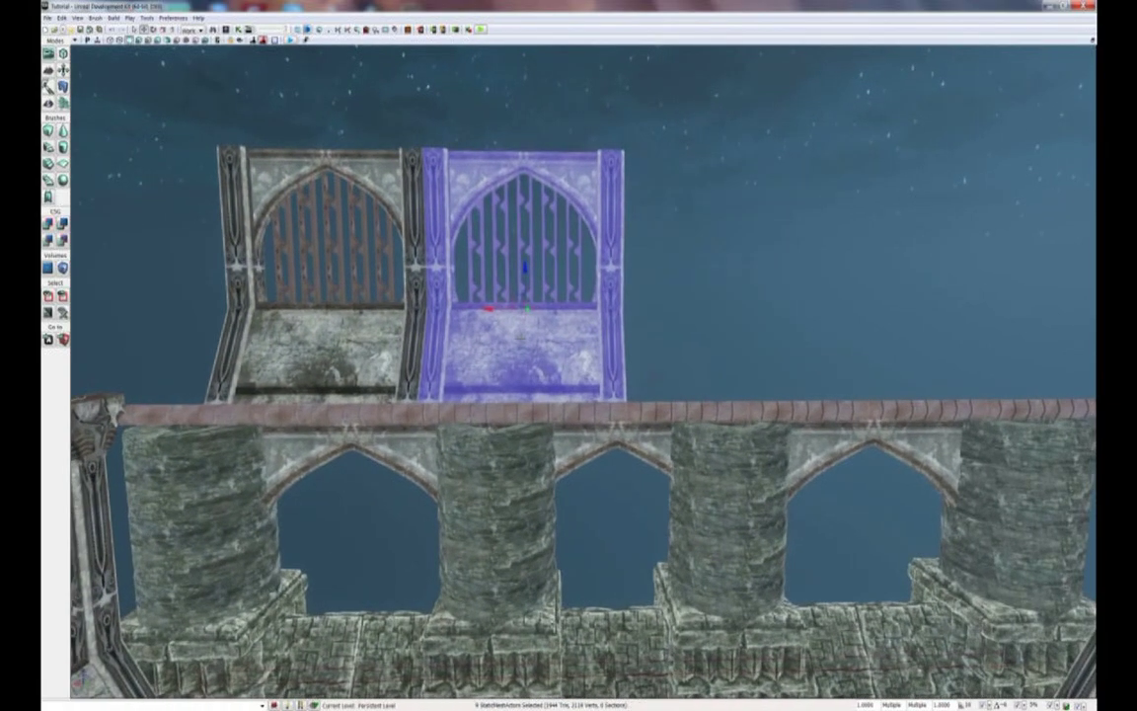
pyautogui.moveTo(636, 333); pyautogui.dragTo(656, 471)
pyautogui.moveTo(655, 472); pyautogui.dragTo(667, 450, button='right')
# Step: Copy the second section's stone panel along the roof trim to the outer side of its end pillar
pyautogui.click(436, 309)
pyautogui.moveTo(452, 478); pyautogui.dragTo(612, 453)
pyautogui.moveTo(558, 460); pyautogui.dragTo(604, 636)
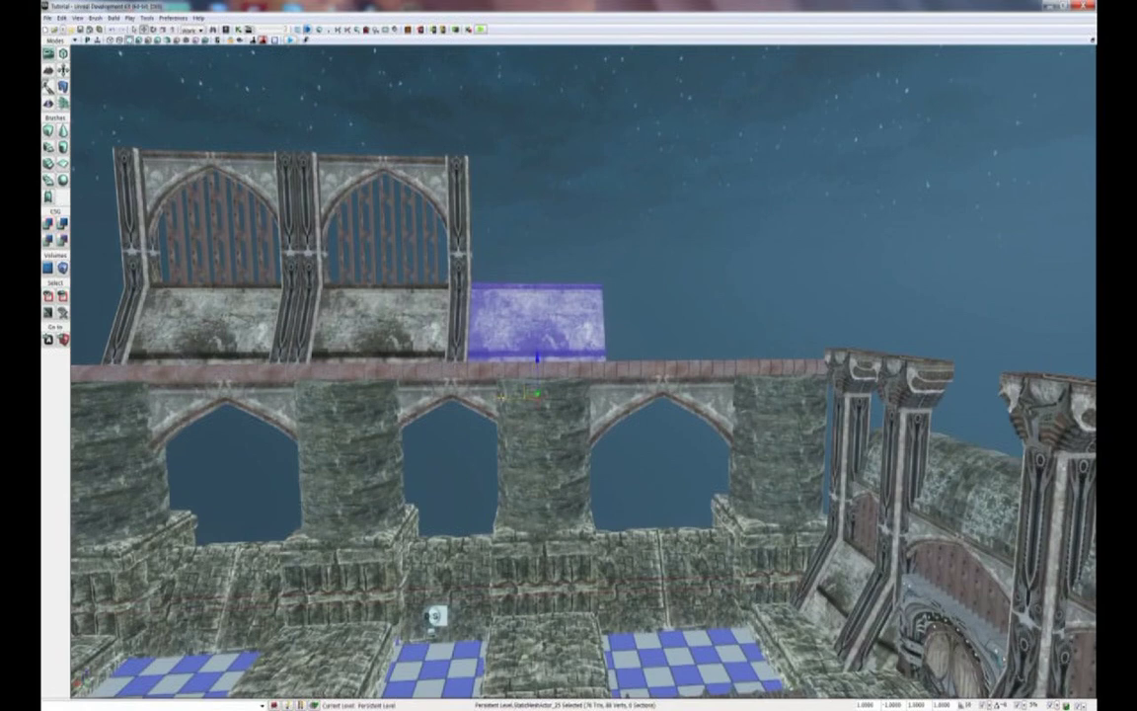
# Step: Copy the outer sloped stone panel once more along the roof trim so two panels sit side by side beyond the end pillar
pyautogui.keyDown('alt'); pyautogui.moveTo(501, 399); pyautogui.dragTo(623, 486); pyautogui.keyUp('alt')
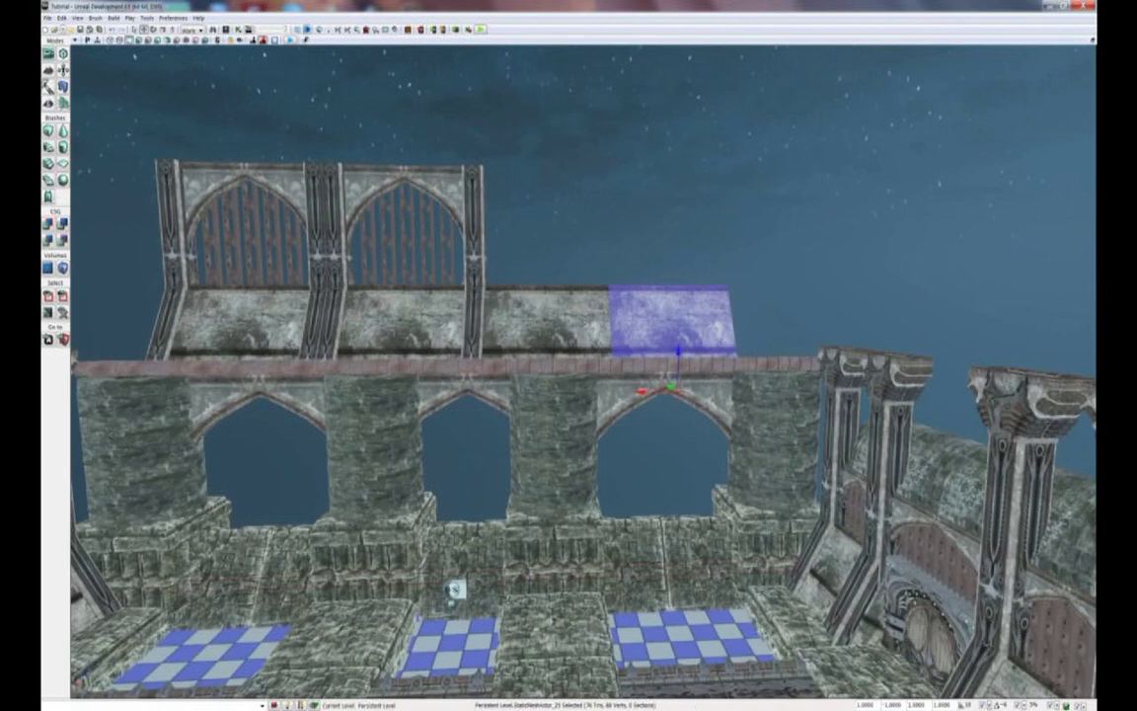
pyautogui.moveTo(628, 434); pyautogui.dragTo(599, 406)
pyautogui.moveTo(598, 406); pyautogui.dragTo(626, 383, button='right')
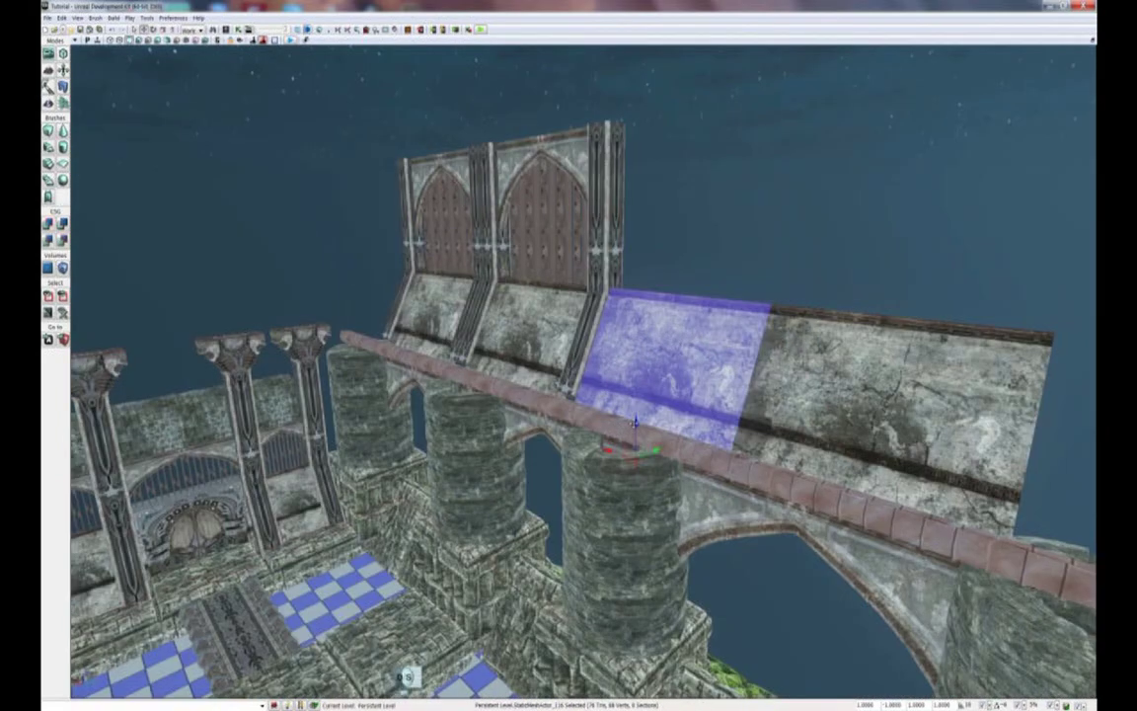
# Step: Copy the sloped panel beside the end pillar upward, rotate the copy upright and seat it on the sloped panel's upper edge against the pillar
pyautogui.keyDown('alt'); pyautogui.moveTo(634, 424); pyautogui.dragTo(637, 327); pyautogui.keyUp('alt')
pyautogui.moveTo(623, 331); pyautogui.dragTo(563, 335, button='right')
pyautogui.press('space')
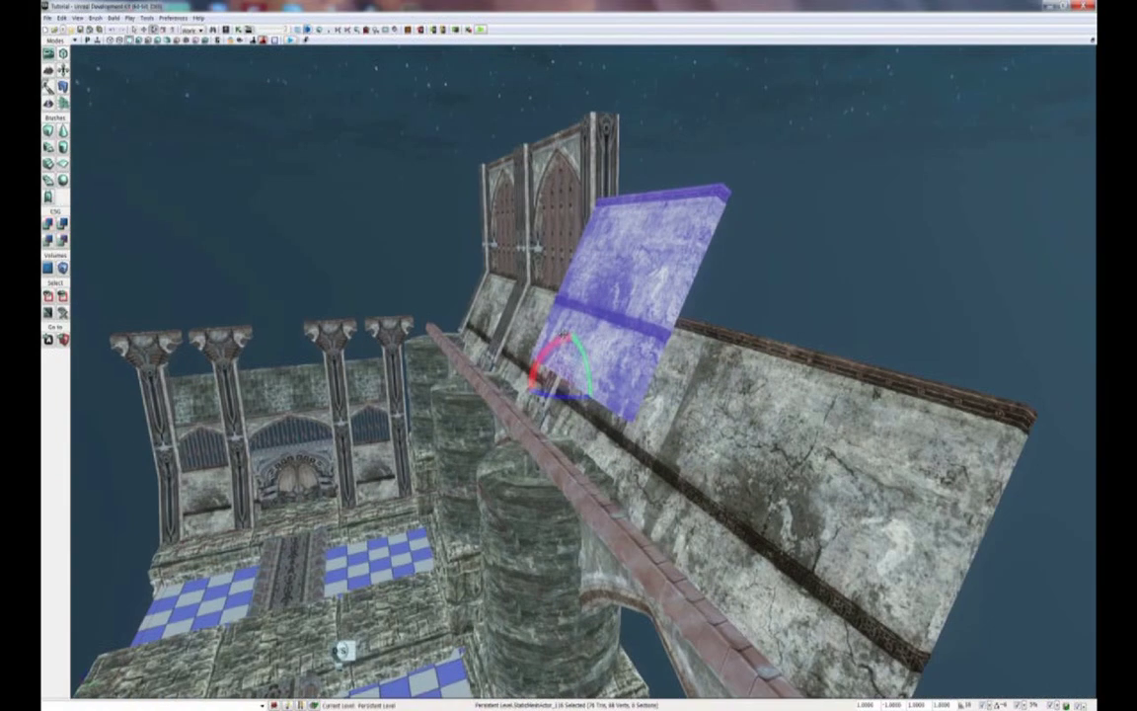
pyautogui.moveTo(540, 350); pyautogui.dragTo(495, 344)
pyautogui.press('space')
pyautogui.press('space')
pyautogui.moveTo(604, 379); pyautogui.dragTo(646, 274)
pyautogui.moveTo(645, 273); pyautogui.dragTo(602, 360, button='right')
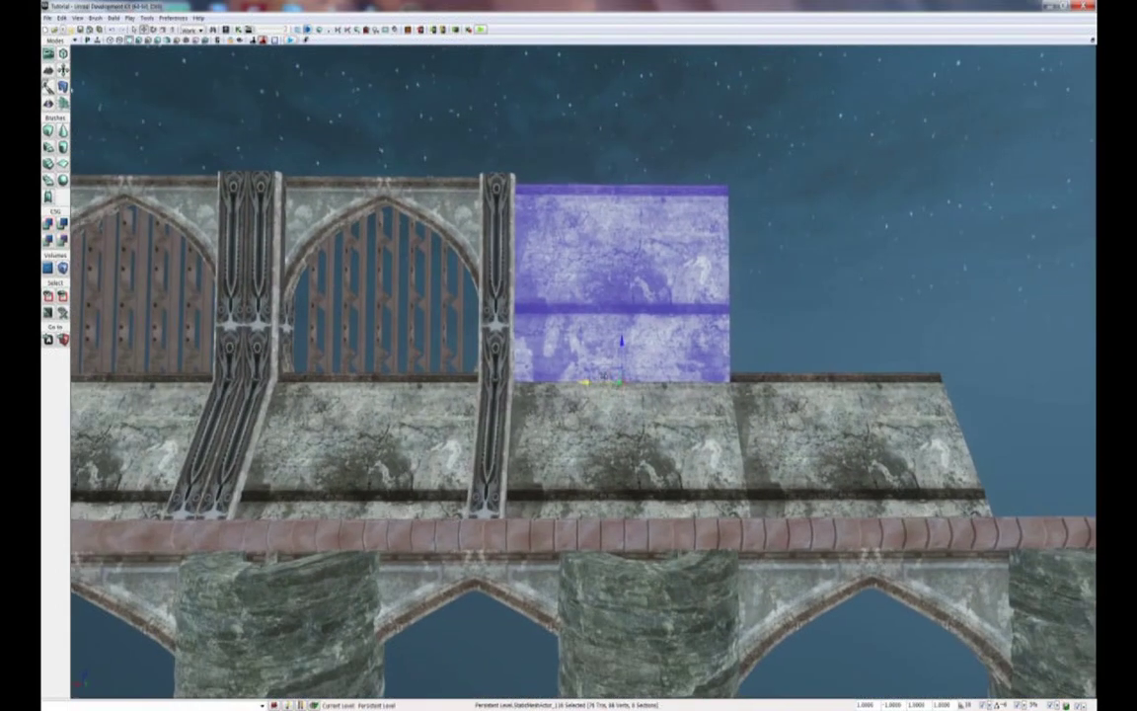
# Step: Copy the upright stone panel sideways so it stands above the second sloped panel
pyautogui.keyDown('alt'); pyautogui.moveTo(585, 382); pyautogui.dragTo(795, 382); pyautogui.keyUp('alt')
pyautogui.scroll(-3, 795, 382)
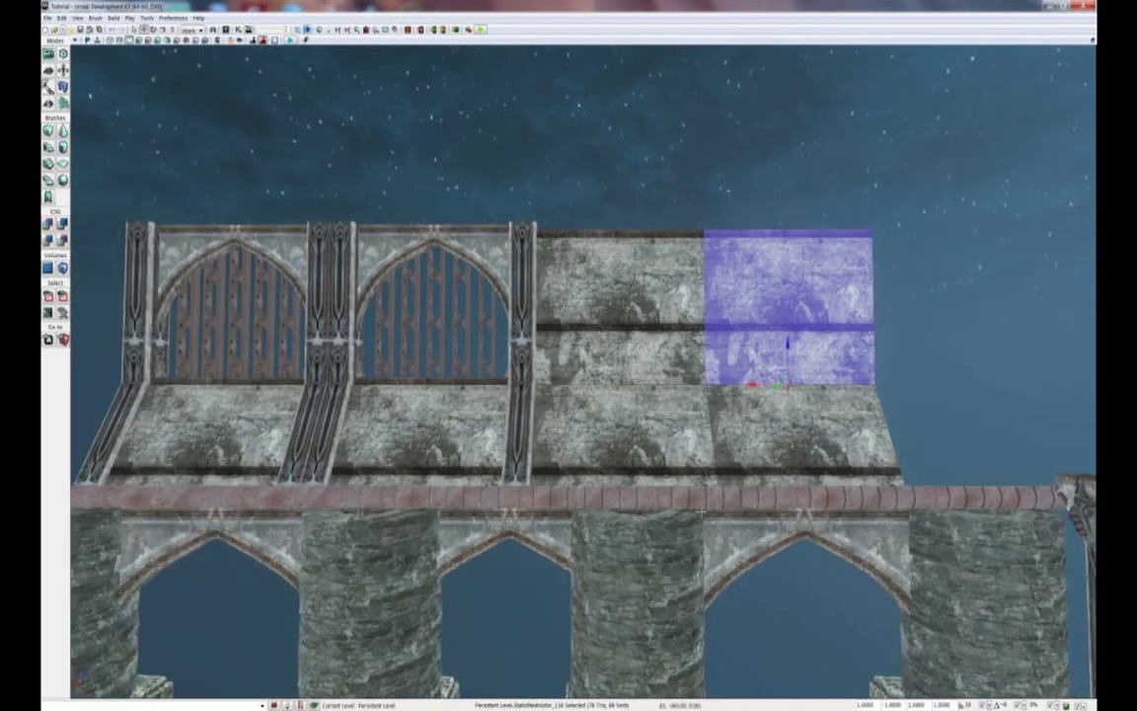
pyautogui.scroll(-1, 513, 331)
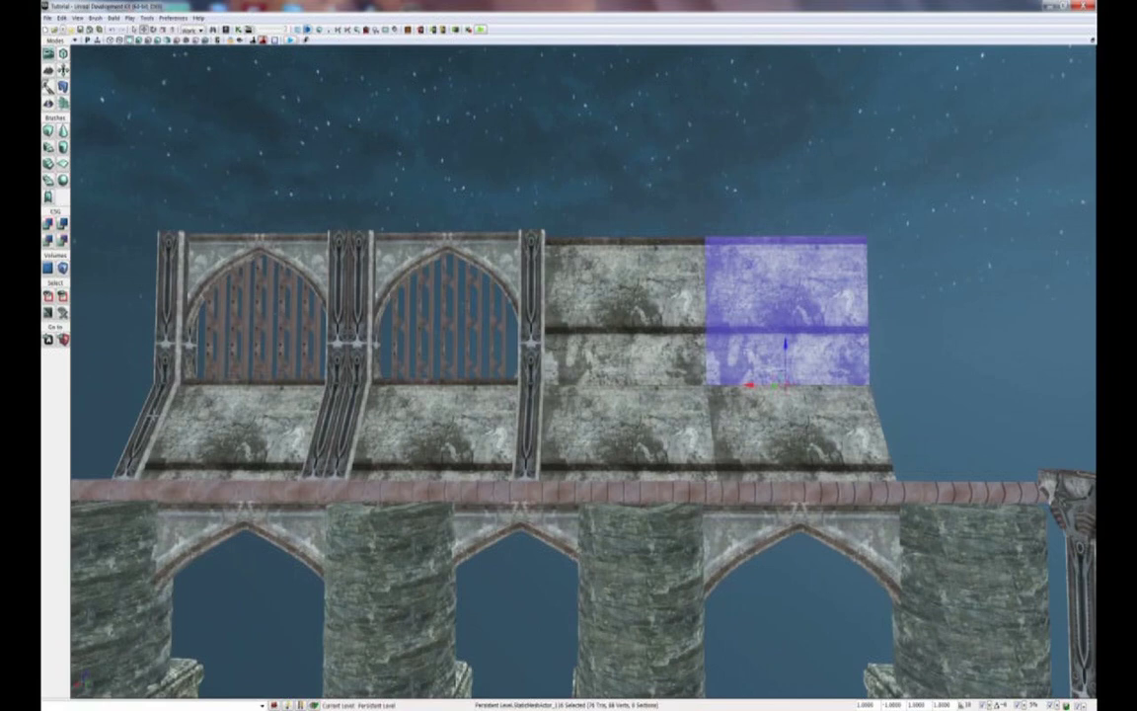
# Step: Select the pillars, arches, stone panels and bars of both finished upper sections and copy them to the far side of the plain stone panels
pyautogui.click(147, 424)
pyautogui.keyDown('ctrl'); pyautogui.click(170, 288); pyautogui.keyUp('ctrl')
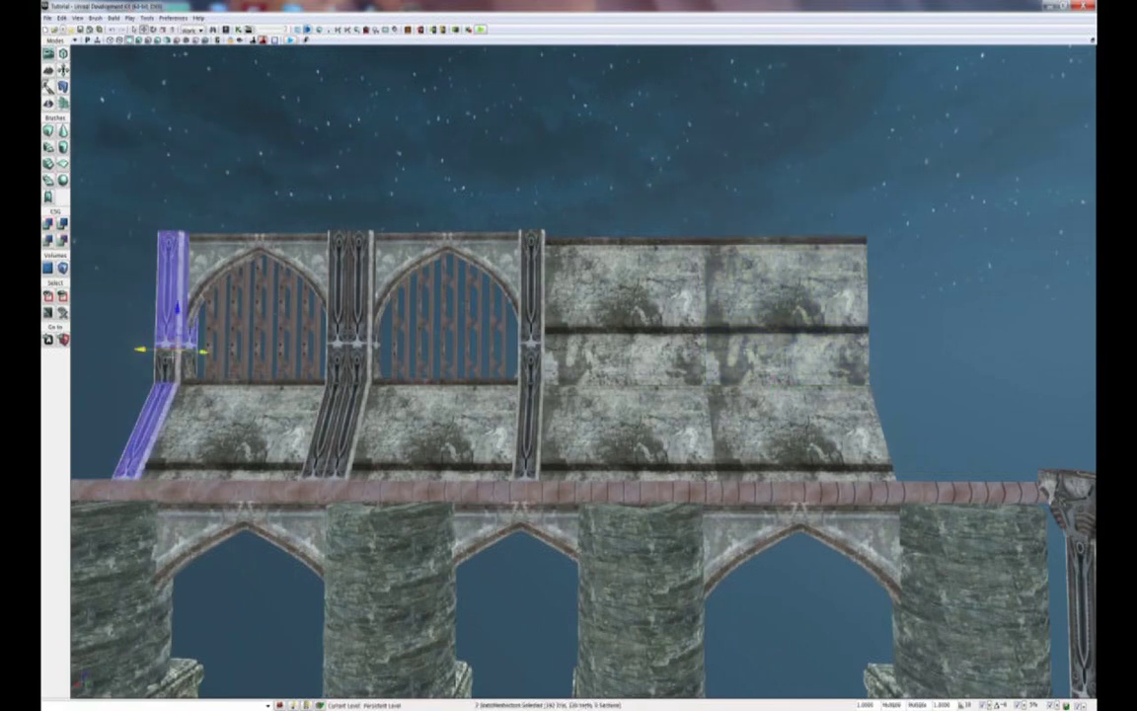
pyautogui.keyDown('ctrl'); pyautogui.click(166, 366); pyautogui.keyUp('ctrl')
pyautogui.keyDown('ctrl'); pyautogui.click(222, 424); pyautogui.keyUp('ctrl')
pyautogui.keyDown('ctrl'); pyautogui.click(219, 259); pyautogui.keyUp('ctrl')
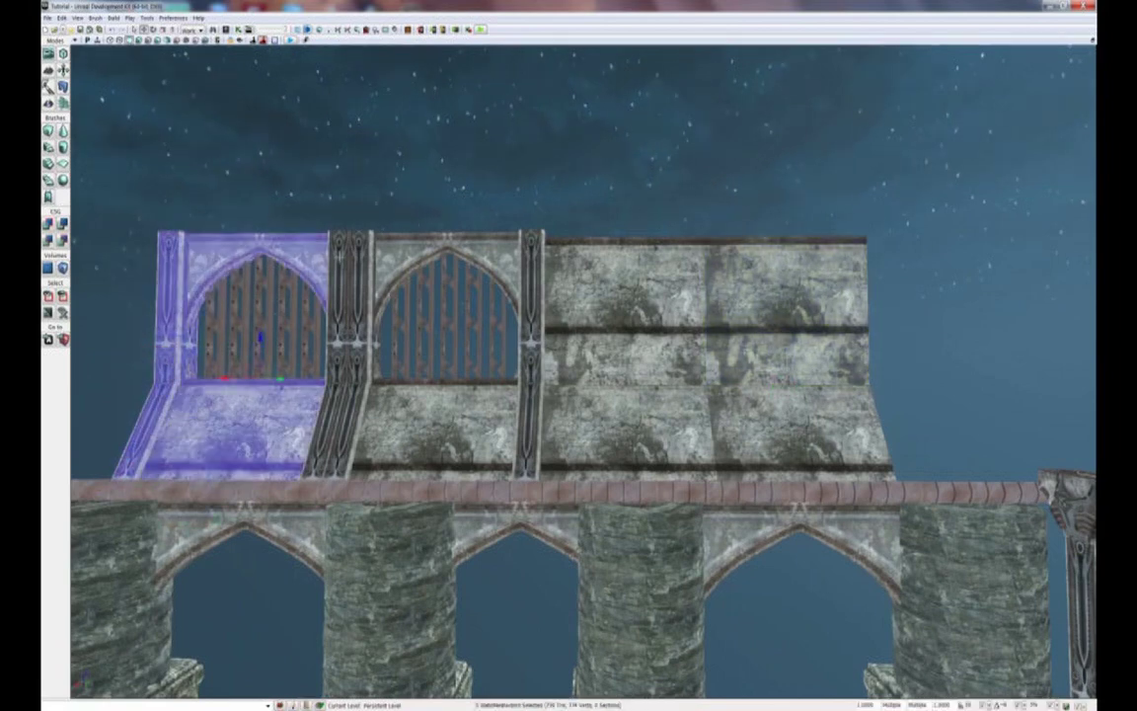
pyautogui.keyDown('ctrl'); pyautogui.click(339, 263); pyautogui.keyUp('ctrl')
pyautogui.keyDown('ctrl'); pyautogui.click(362, 296); pyautogui.keyUp('ctrl')
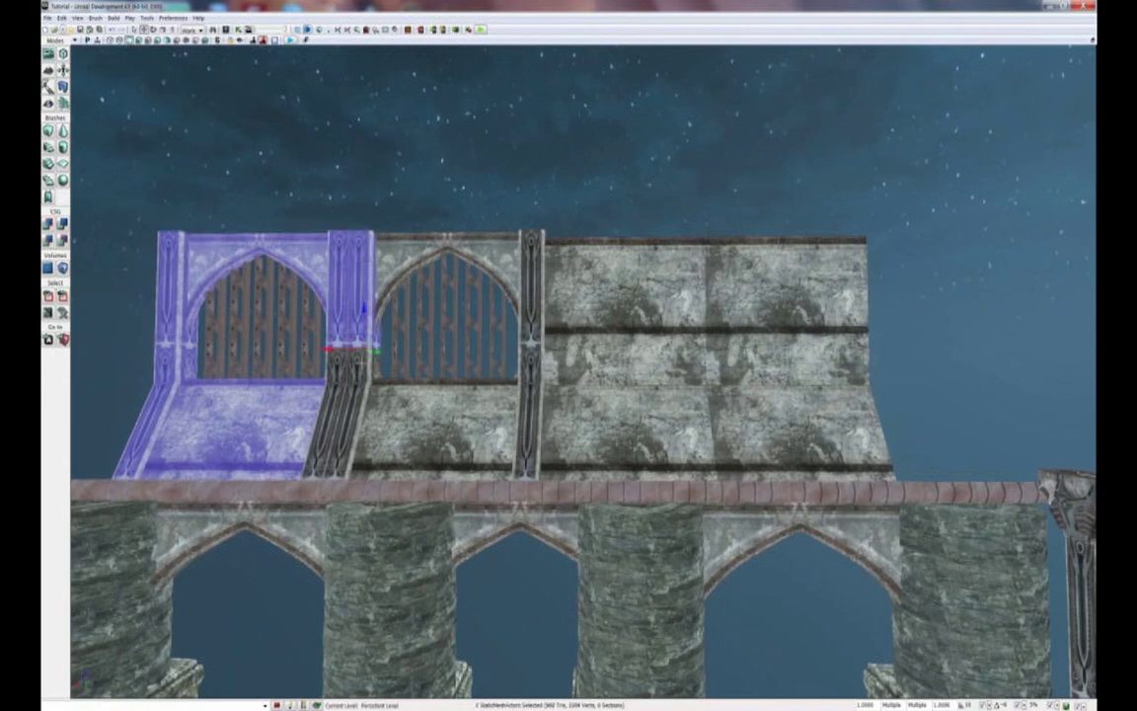
pyautogui.keyDown('ctrl'); pyautogui.click(361, 364); pyautogui.keyUp('ctrl')
pyautogui.keyDown('ctrl'); pyautogui.click(340, 365); pyautogui.keyUp('ctrl')
pyautogui.keyDown('ctrl'); pyautogui.click(333, 415); pyautogui.keyUp('ctrl')
pyautogui.keyDown('ctrl'); pyautogui.click(341, 422); pyautogui.keyUp('ctrl')
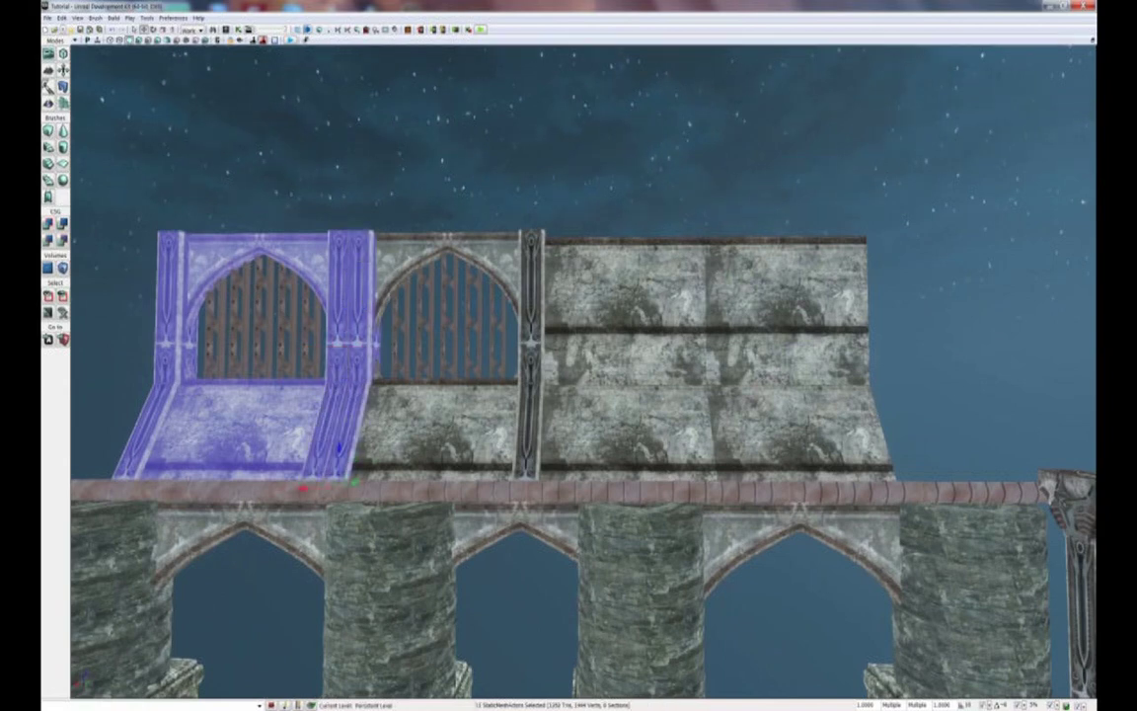
pyautogui.keyDown('ctrl'); pyautogui.click(493, 408); pyautogui.keyUp('ctrl')
pyautogui.keyDown('ctrl'); pyautogui.click(531, 296); pyautogui.keyUp('ctrl')
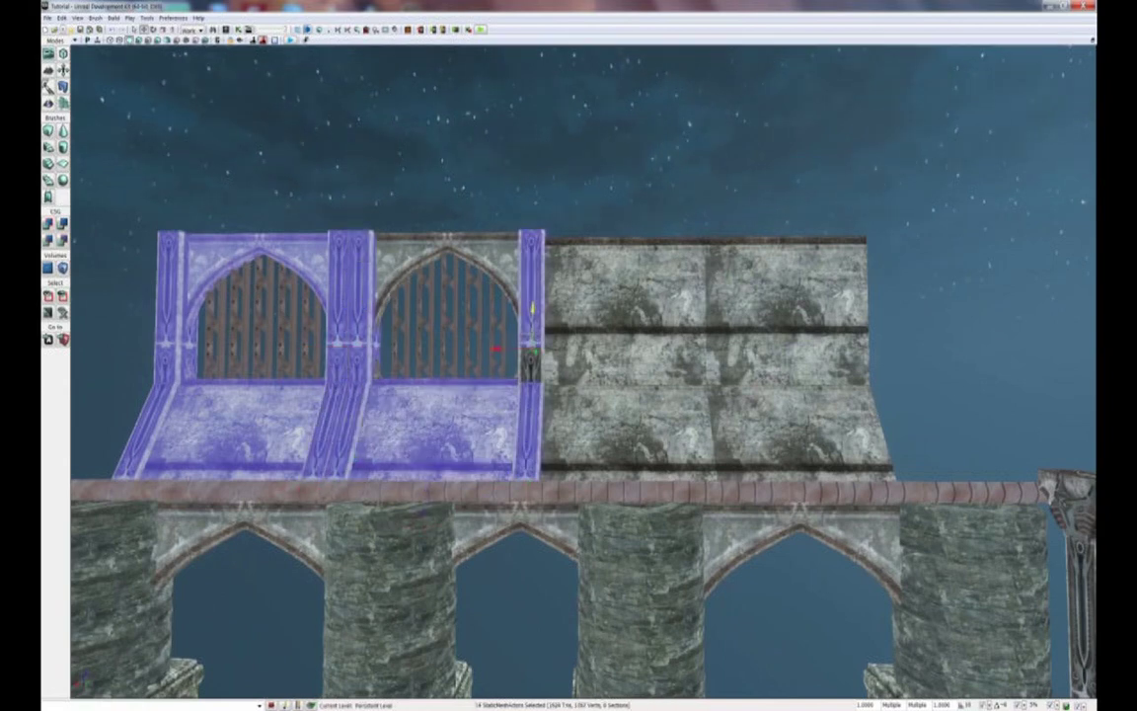
pyautogui.keyDown('ctrl'); pyautogui.click(400, 248); pyautogui.keyUp('ctrl')
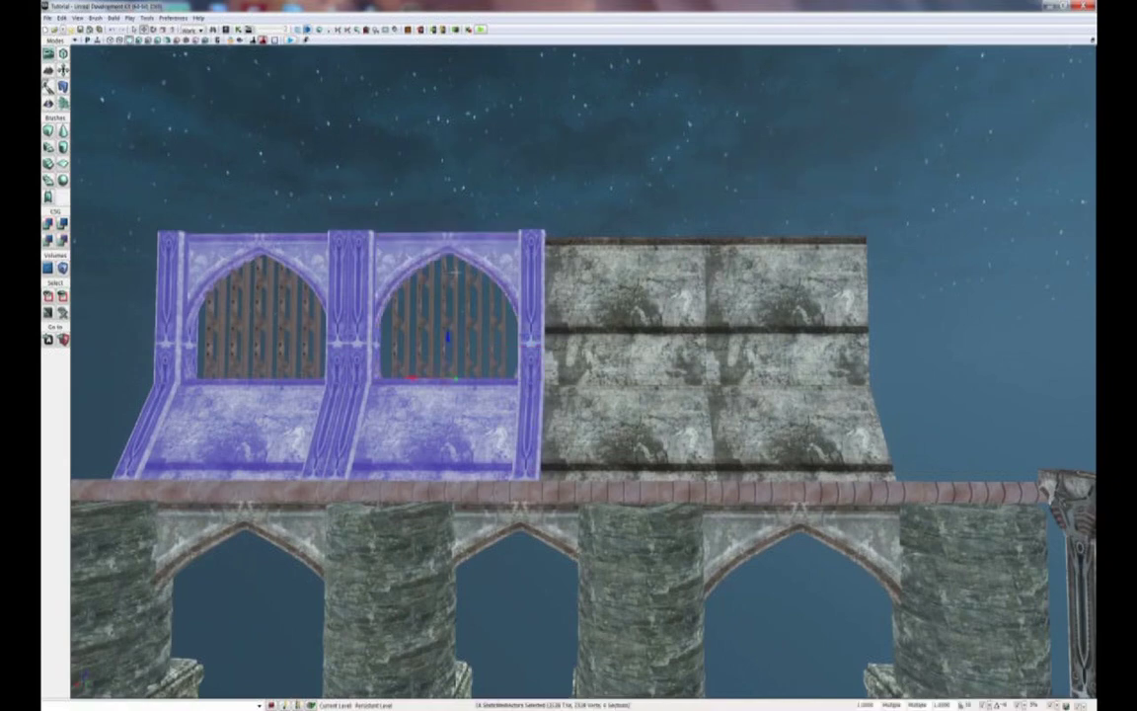
pyautogui.keyDown('ctrl'); pyautogui.click(292, 289); pyautogui.keyUp('ctrl')
pyautogui.moveTo(292, 289); pyautogui.dragTo(304, 337)
pyautogui.keyDown('alt'); pyautogui.moveTo(223, 386); pyautogui.dragTo(998, 385); pyautogui.keyUp('alt')
pyautogui.moveTo(779, 523); pyautogui.dragTo(777, 563)
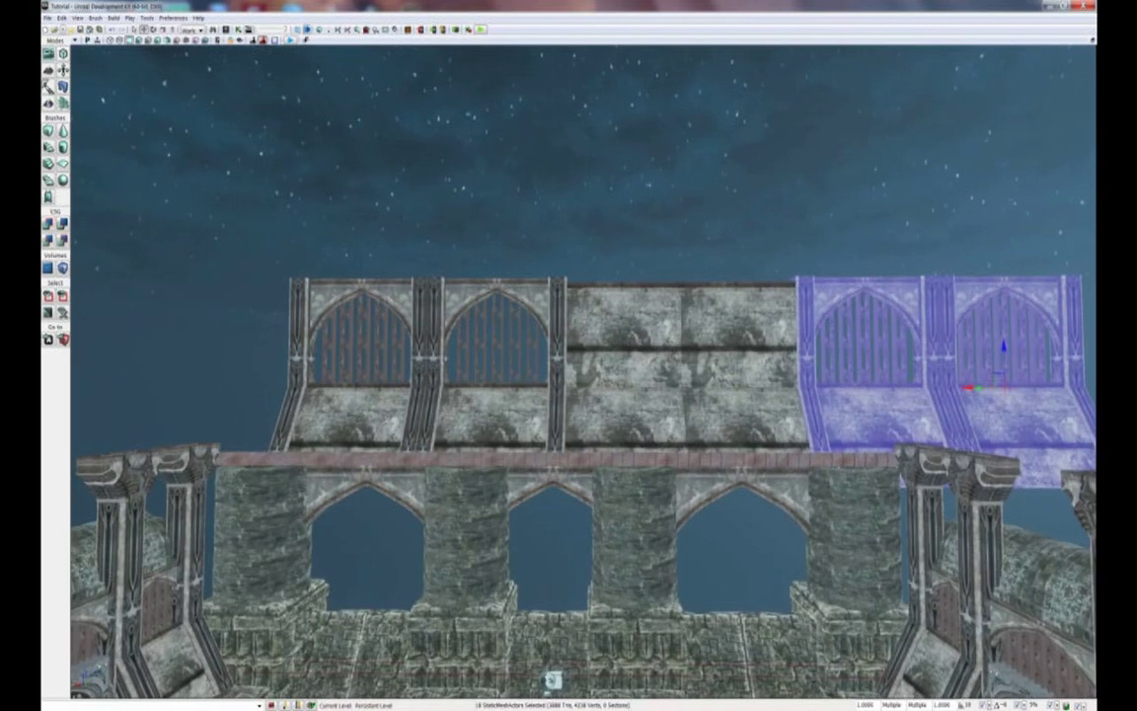
# Step: Add the original two arch sections' pillars, arches and sloped panels, plus the four plain stone panels in the middle, to the selection
pyautogui.keyDown('ctrl'); pyautogui.click(288, 365); pyautogui.keyUp('ctrl')
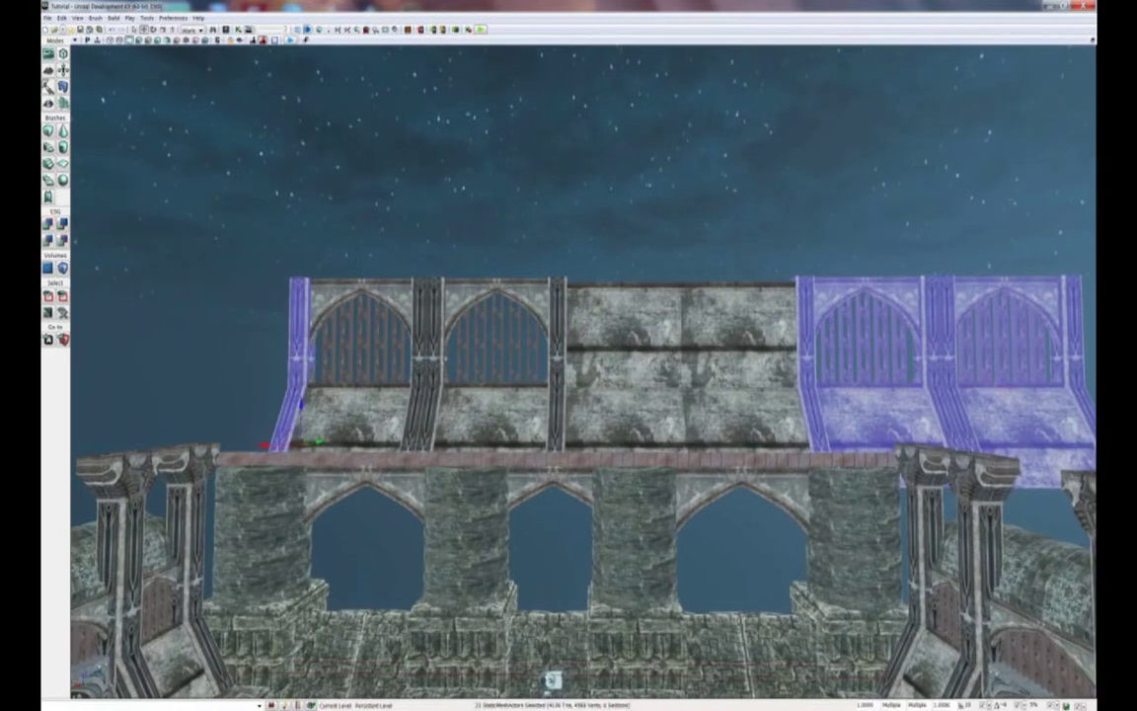
pyautogui.keyDown('ctrl'); pyautogui.click(319, 313); pyautogui.keyUp('ctrl')
pyautogui.keyDown('ctrl'); pyautogui.click(320, 314); pyautogui.keyUp('ctrl')
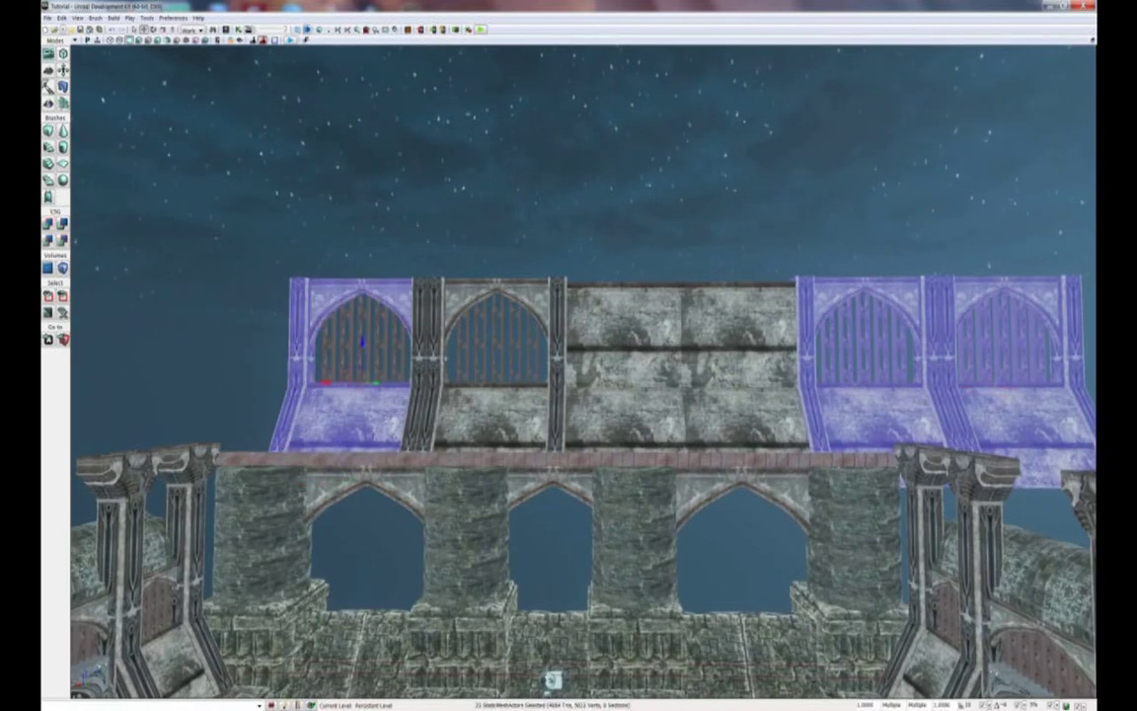
pyautogui.keyDown('ctrl'); pyautogui.click(458, 308); pyautogui.keyUp('ctrl')
pyautogui.keyDown('ctrl'); pyautogui.click(435, 330); pyautogui.keyUp('ctrl')
pyautogui.keyDown('ctrl'); pyautogui.click(421, 340); pyautogui.keyUp('ctrl')
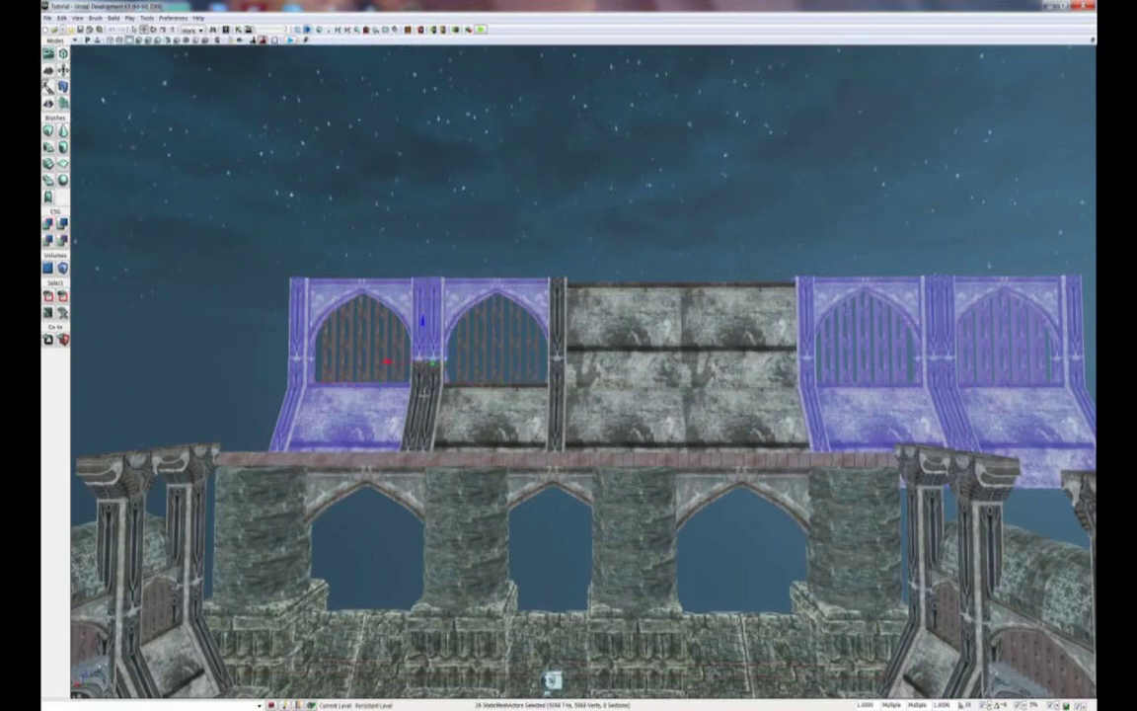
pyautogui.keyDown('ctrl'); pyautogui.click(419, 400); pyautogui.keyUp('ctrl')
pyautogui.keyDown('ctrl'); pyautogui.click(430, 377); pyautogui.keyUp('ctrl')
pyautogui.keyDown('ctrl'); pyautogui.click(433, 404); pyautogui.keyUp('ctrl')
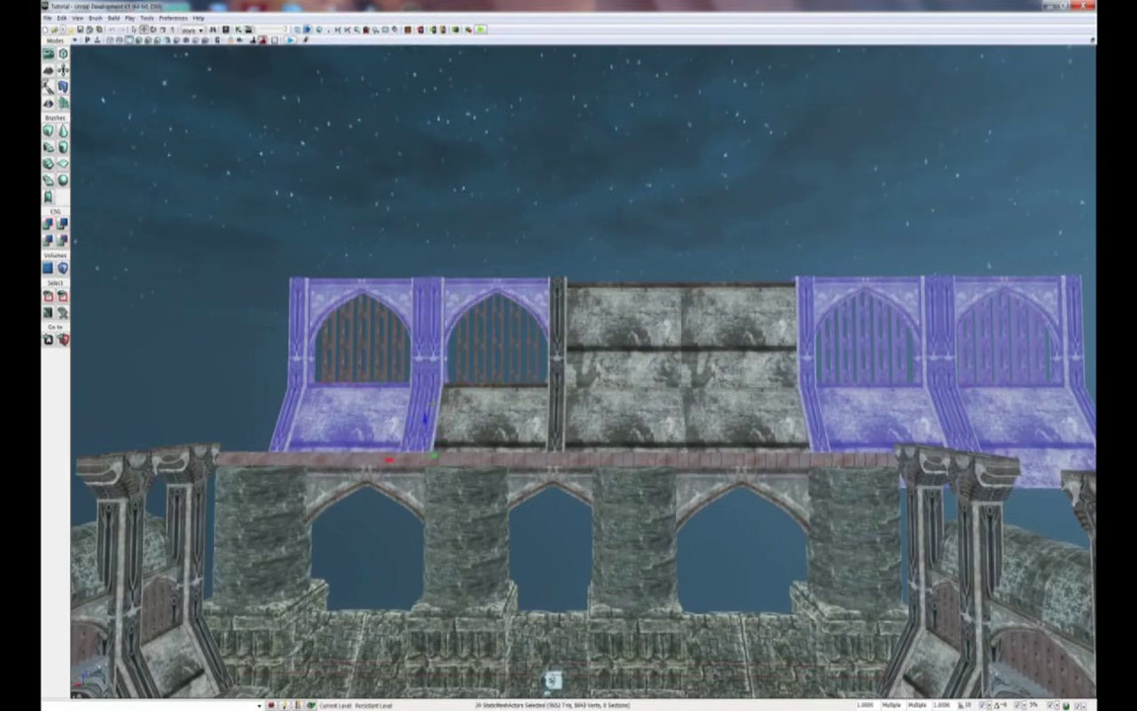
pyautogui.keyDown('ctrl'); pyautogui.click(489, 414); pyautogui.keyUp('ctrl')
pyautogui.keyDown('ctrl'); pyautogui.click(556, 380); pyautogui.keyUp('ctrl')
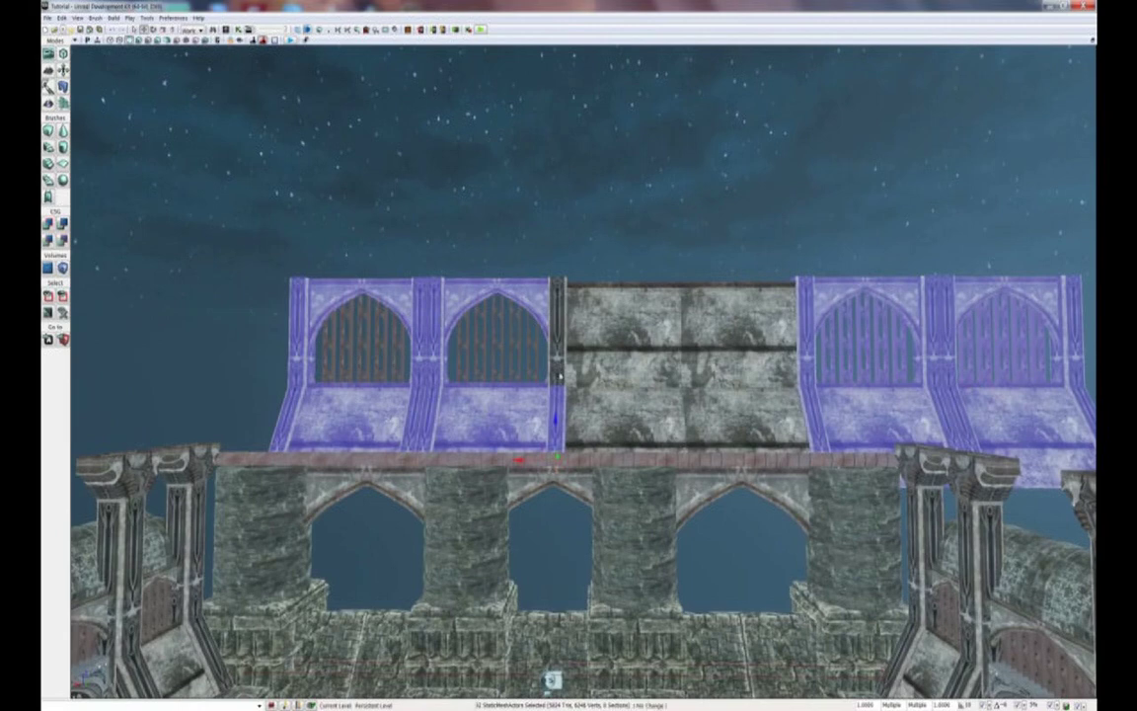
pyautogui.keyDown('ctrl'); pyautogui.click(622, 315); pyautogui.keyUp('ctrl')
pyautogui.keyDown('ctrl'); pyautogui.click(622, 379); pyautogui.keyUp('ctrl')
pyautogui.keyDown('ctrl'); pyautogui.click(741, 416); pyautogui.keyUp('ctrl')
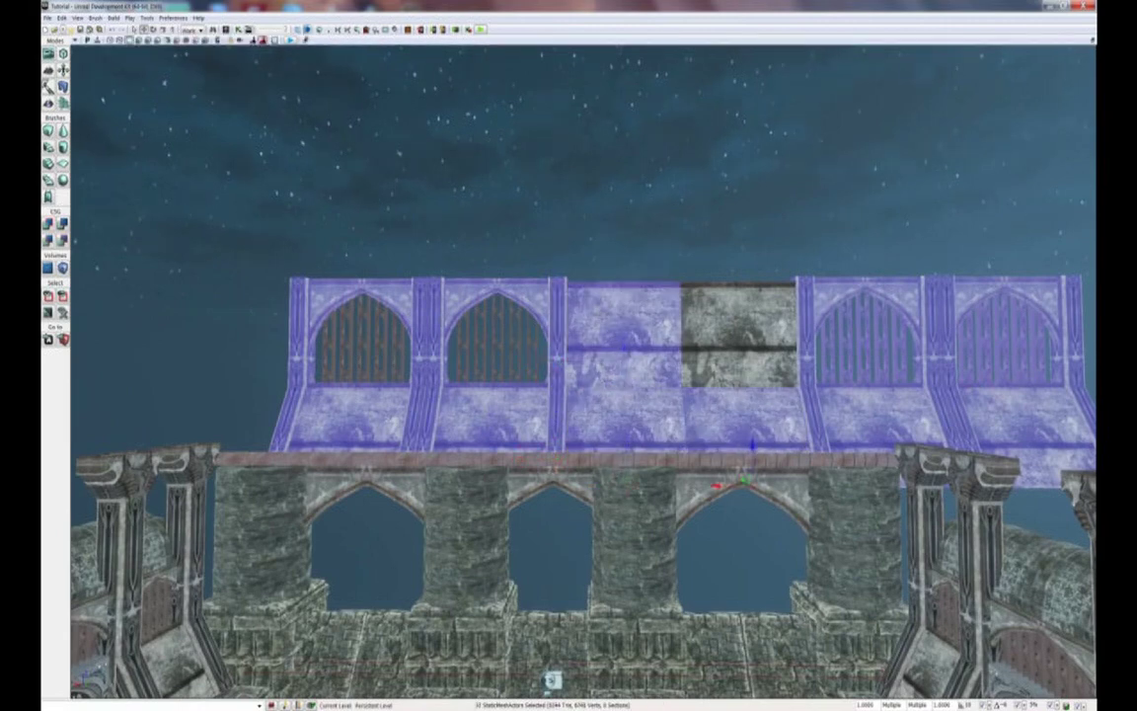
pyautogui.keyDown('ctrl'); pyautogui.click(741, 343); pyautogui.keyUp('ctrl')
# Step: Try to shift the selected upper row sideways along the roof trim
pyautogui.moveTo(773, 359); pyautogui.dragTo(779, 389)
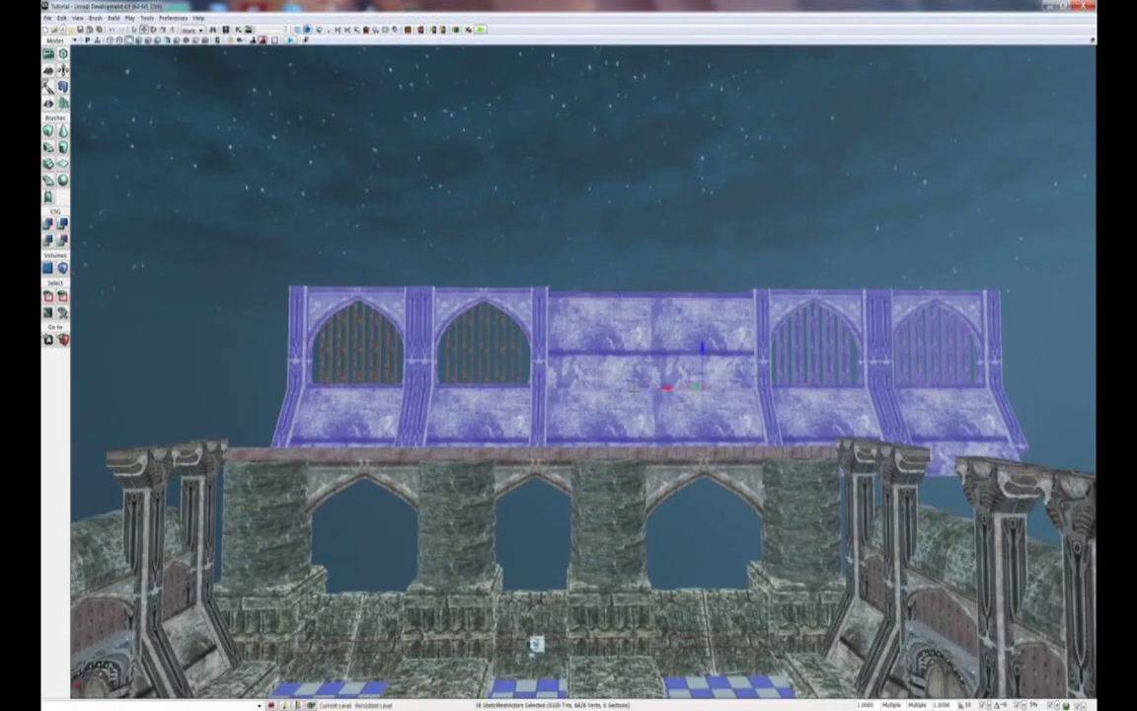
pyautogui.moveTo(665, 388); pyautogui.dragTo(627, 388)
pyautogui.keyDown('ctrl'); pyautogui.click(631, 381); pyautogui.keyUp('ctrl')
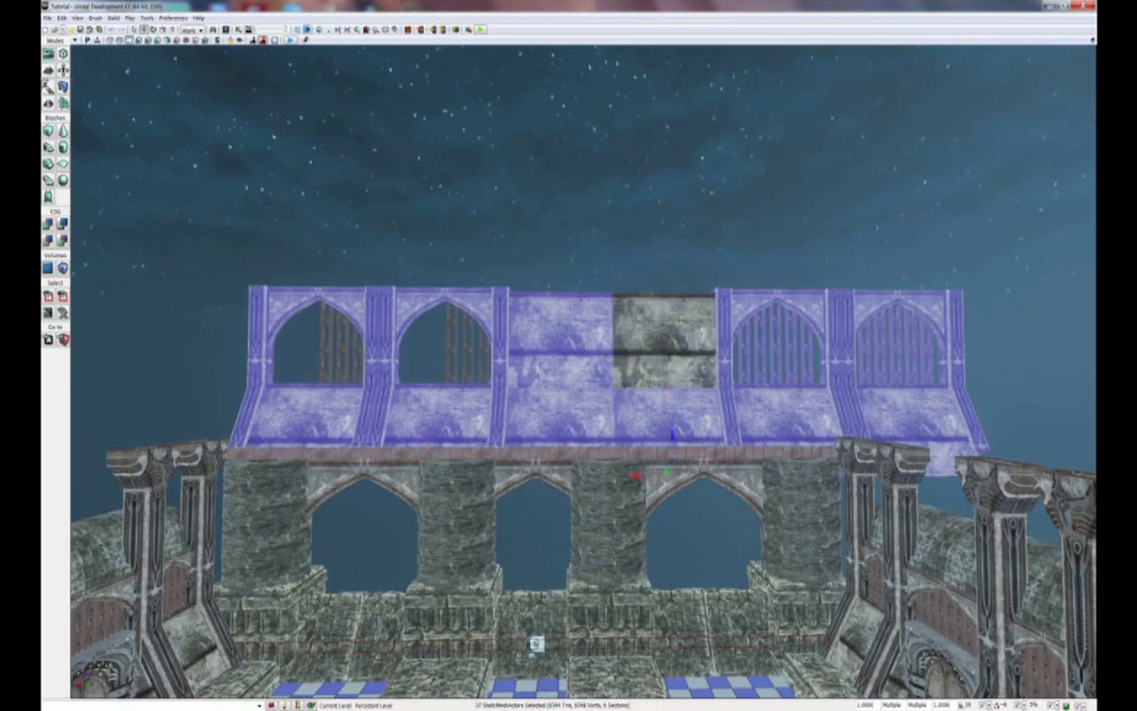
pyautogui.keyDown('ctrl'); pyautogui.click(632, 381); pyautogui.keyUp('ctrl')
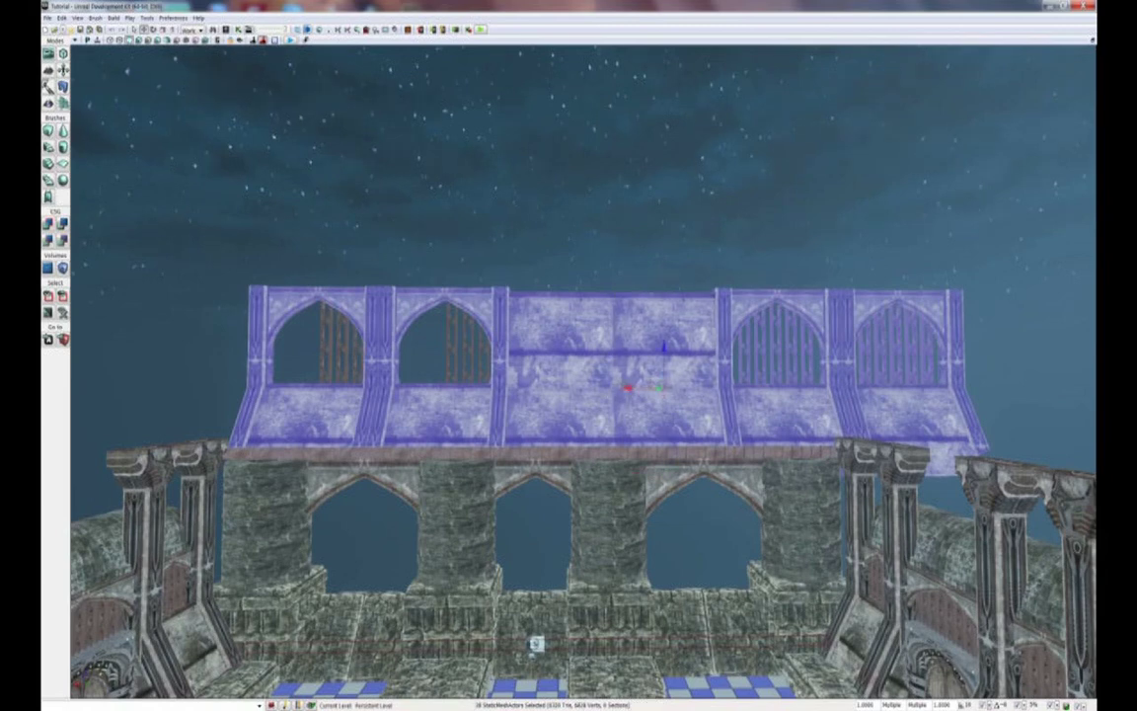
pyautogui.moveTo(629, 388); pyautogui.dragTo(667, 388)
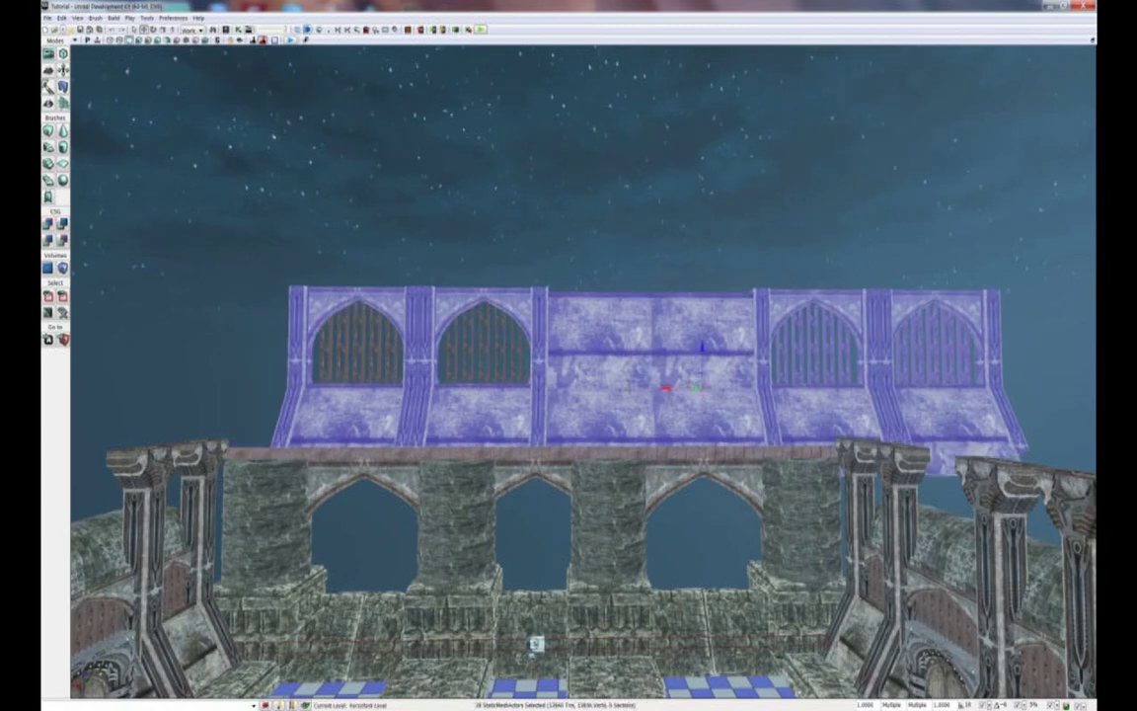
# Step: Add the bars of the two original arches to the selection and shift the whole upper row sideways until it is centred over the back wall
pyautogui.keyDown('ctrl'); pyautogui.click(519, 349); pyautogui.keyUp('ctrl')
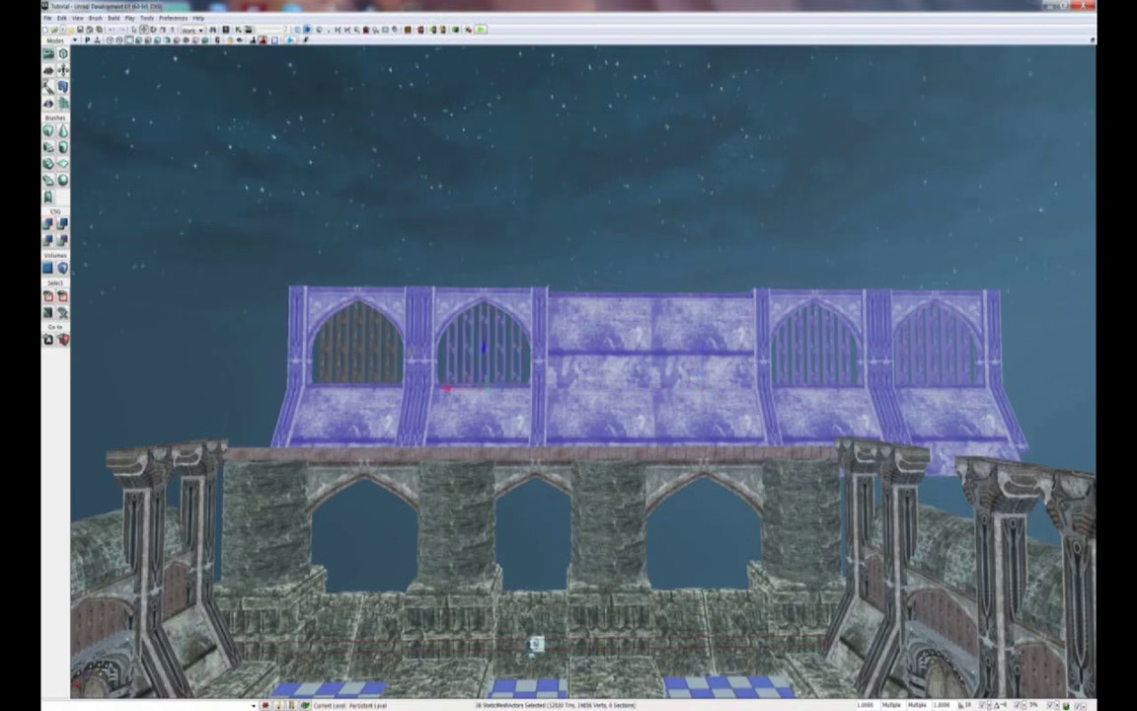
pyautogui.keyDown('ctrl'); pyautogui.click(395, 349); pyautogui.keyUp('ctrl')
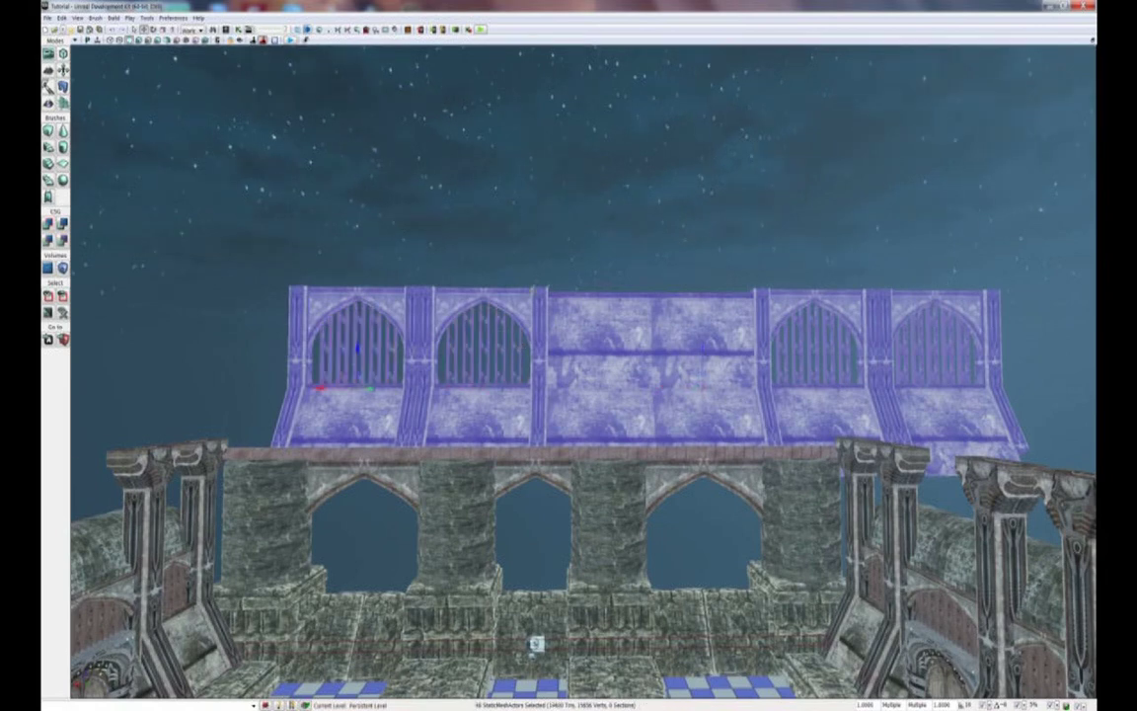
pyautogui.scroll(-3, 533, 291)
pyautogui.moveTo(339, 385); pyautogui.dragTo(237, 388)
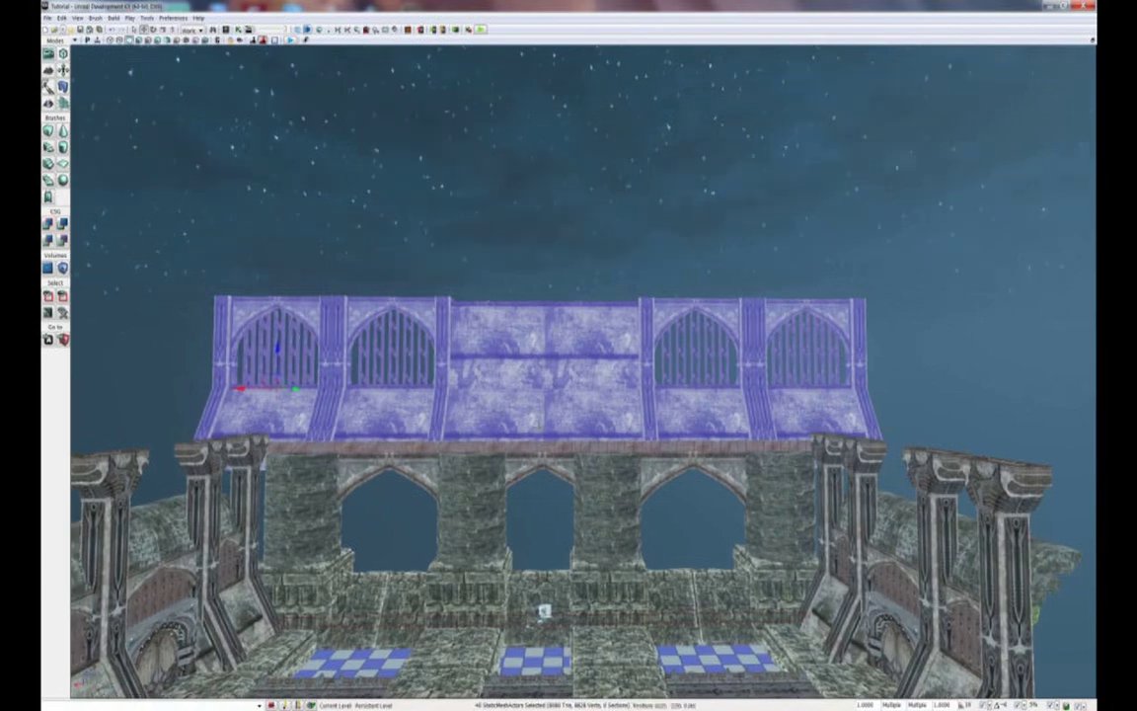
pyautogui.scroll(-3, 541, 424)
pyautogui.moveTo(251, 389); pyautogui.dragTo(245, 389)
pyautogui.scroll(1, 414, 307)
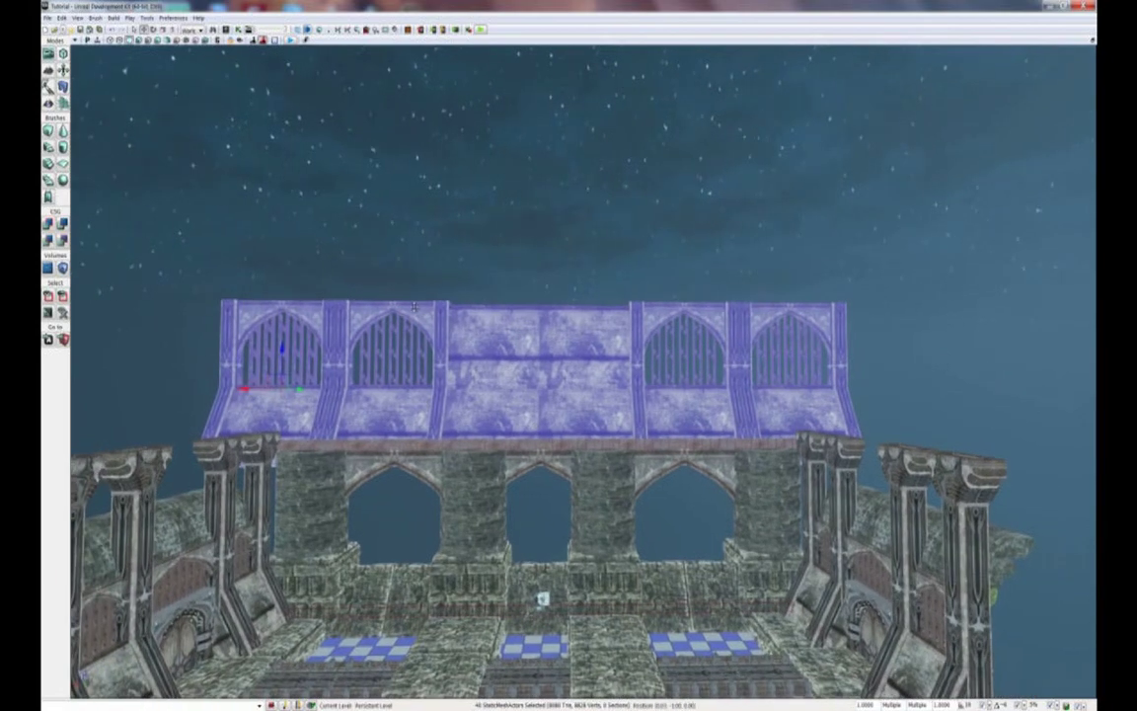
# Step: Move the selected upper row straight back behind the wall in the top view, and check its placement in the side, front and perspective views
pyautogui.moveTo(415, 307); pyautogui.dragTo(379, 316)
pyautogui.moveTo(379, 318); pyautogui.dragTo(255, 420, button='right')
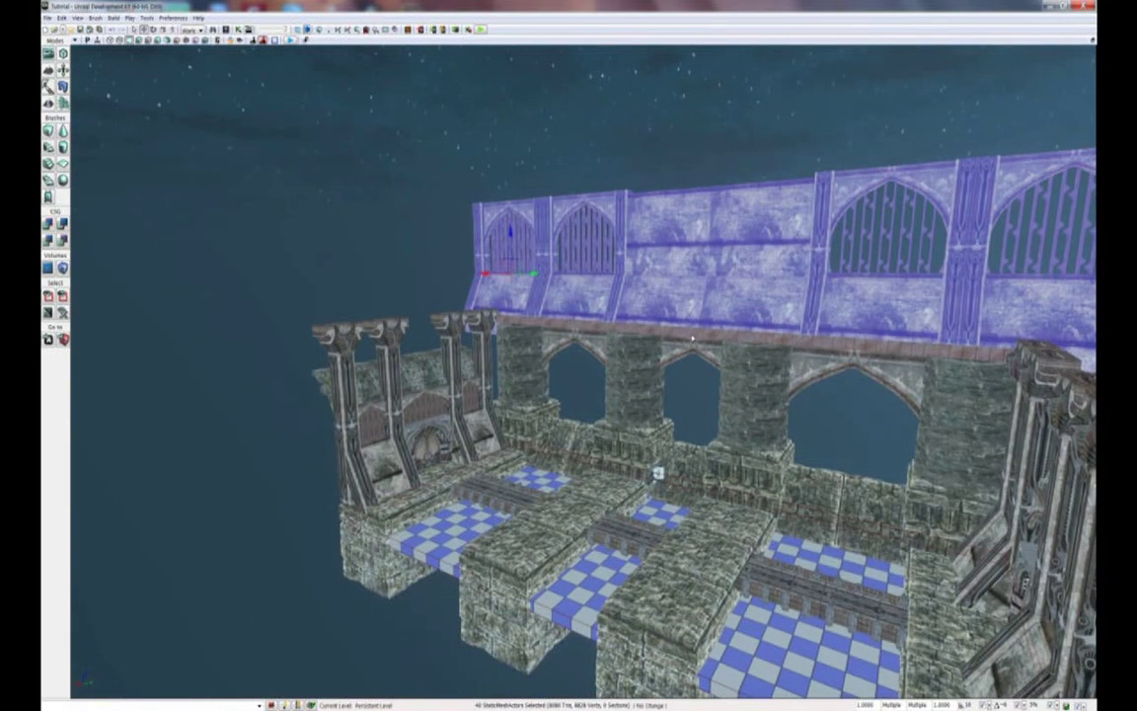
pyautogui.moveTo(496, 251); pyautogui.dragTo(543, 243)
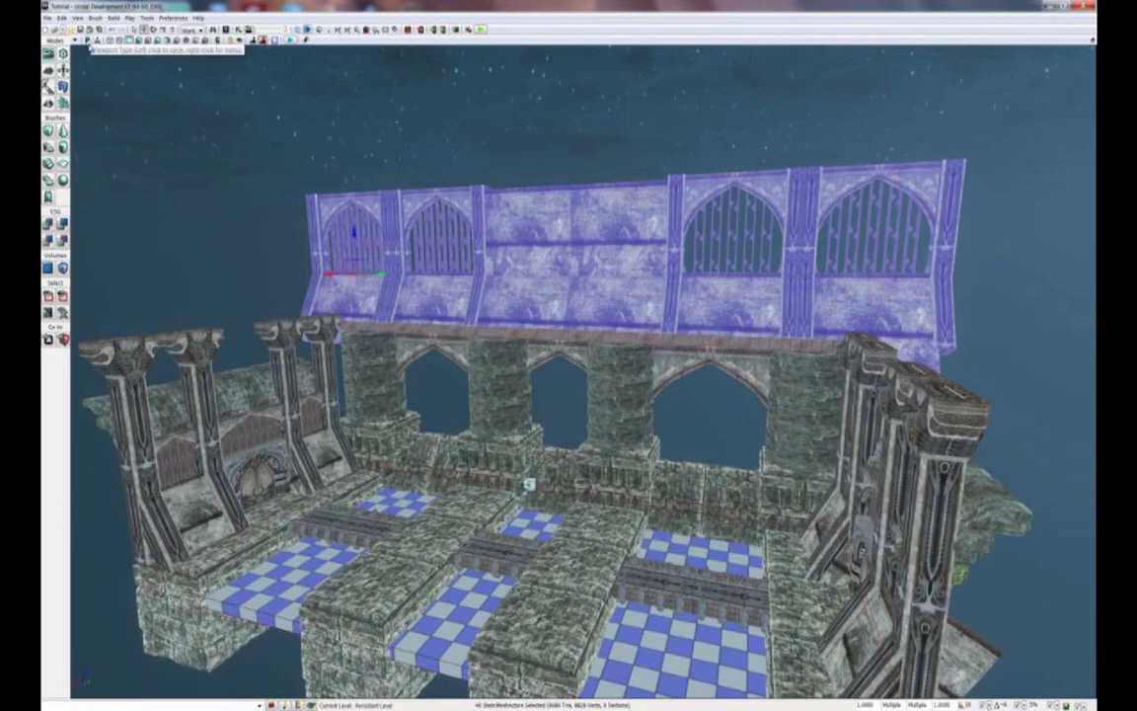
pyautogui.click(88, 41)
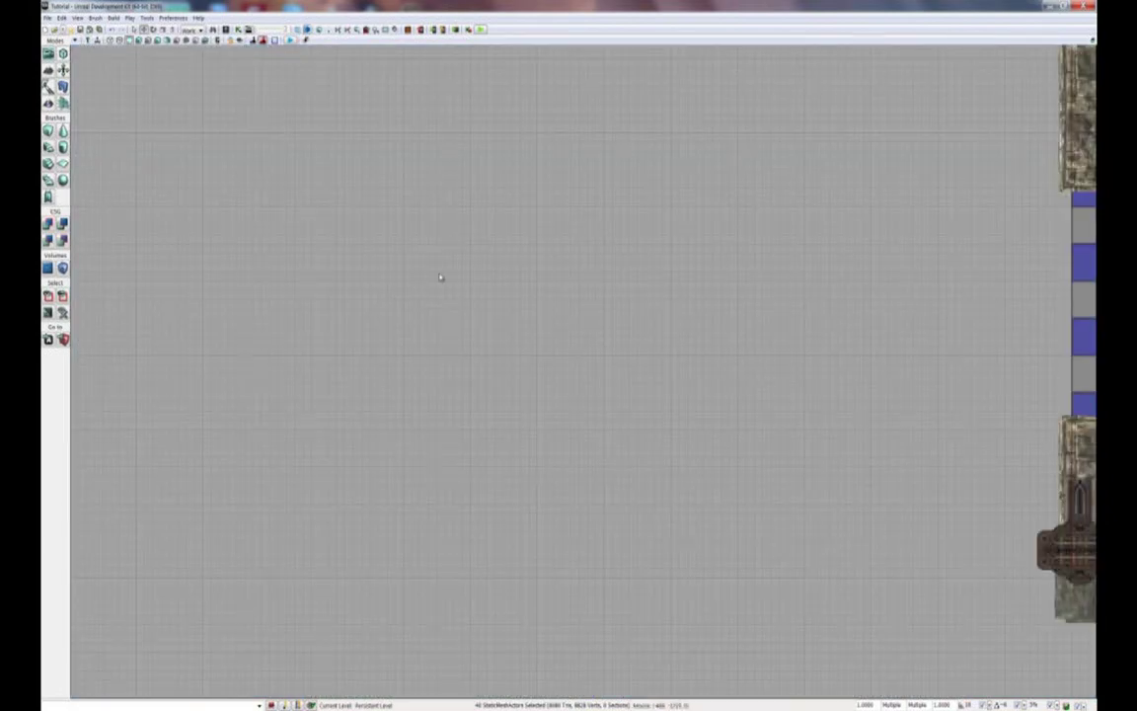
pyautogui.scroll(-9, 444, 281)
pyautogui.moveTo(444, 284); pyautogui.dragTo(67, 445, button='right')
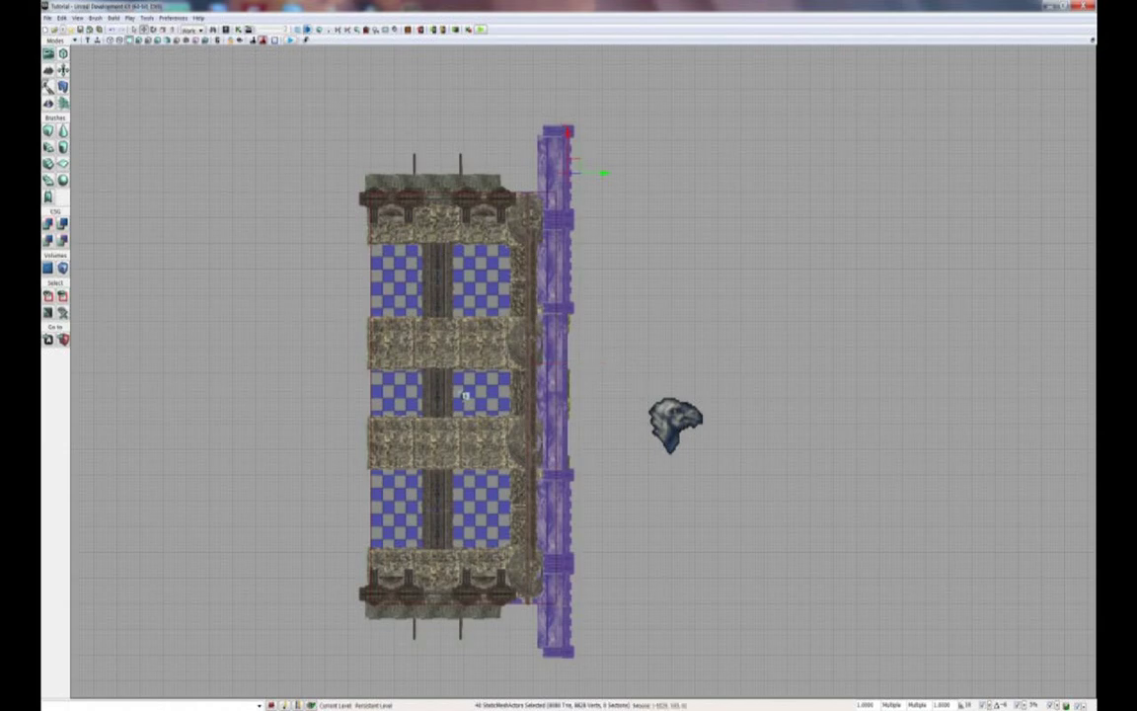
pyautogui.moveTo(604, 173); pyautogui.dragTo(669, 172)
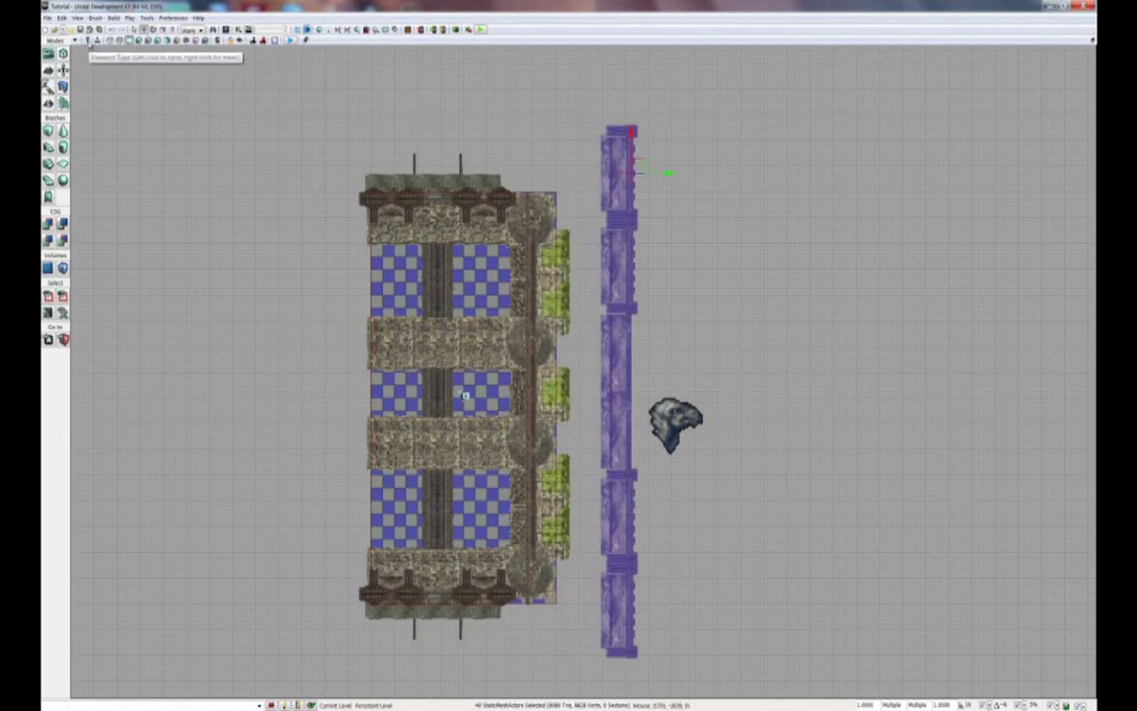
pyautogui.click(89, 42)
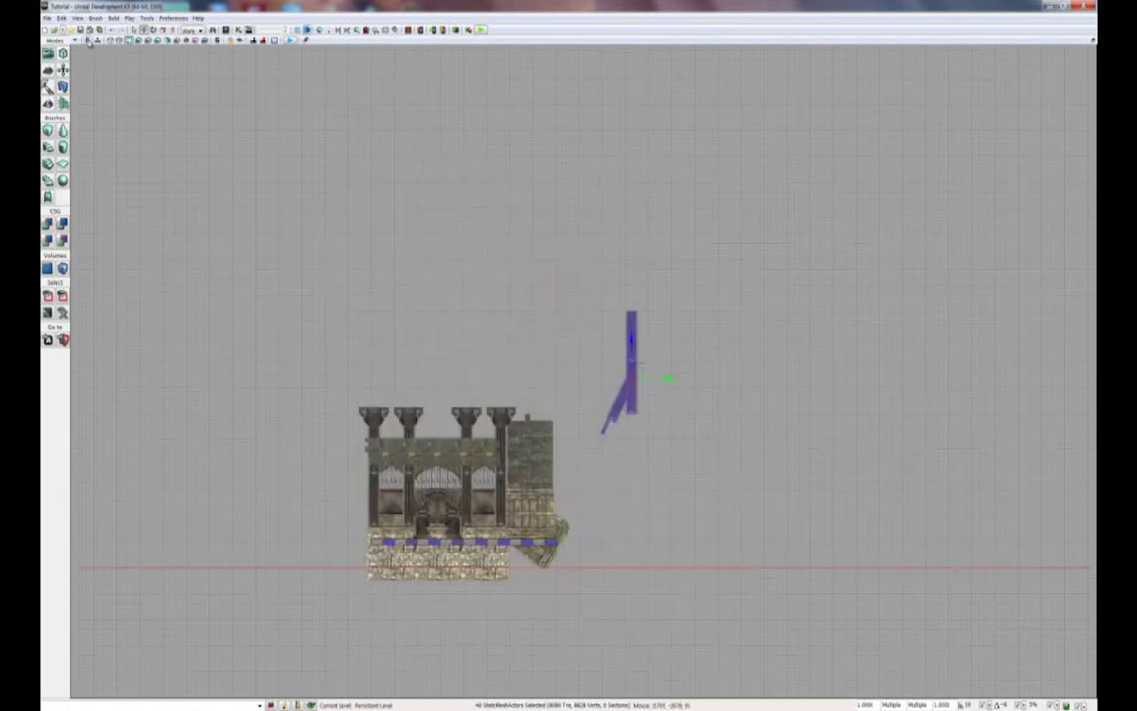
pyautogui.click(88, 41)
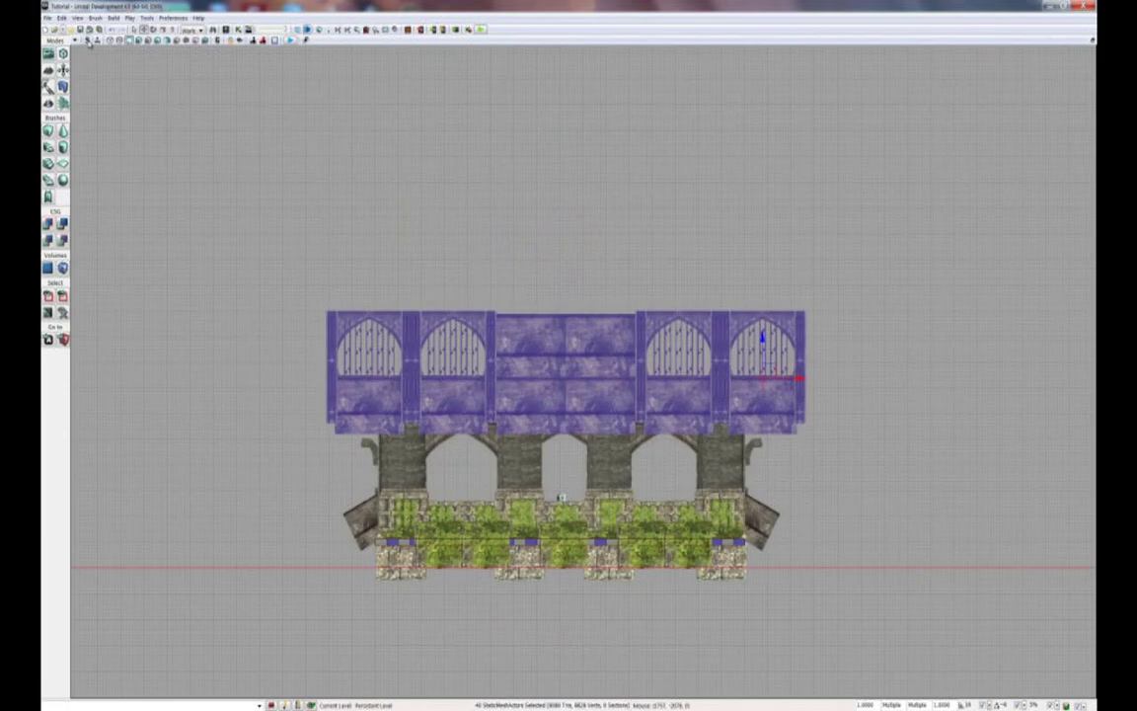
pyautogui.click(87, 40)
pyautogui.moveTo(318, 209); pyautogui.dragTo(360, 703)
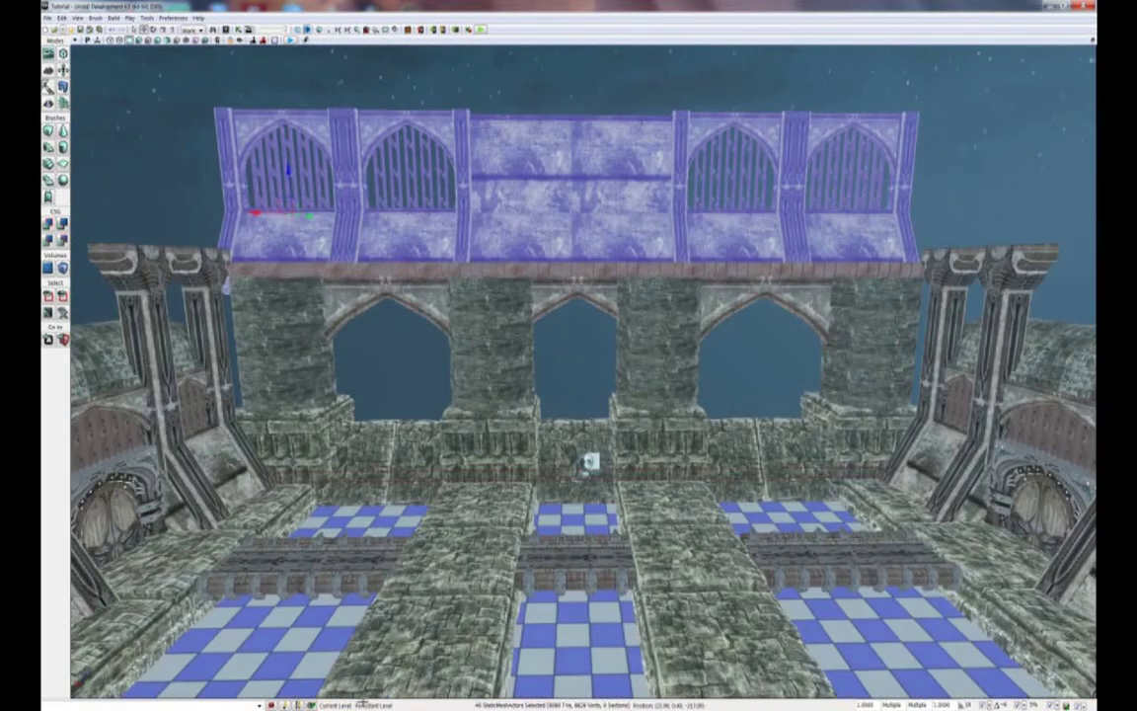
# Step: Duplicate an upper plain stone panel from the middle of the upper row and place the copy at the row's left end arch
pyautogui.moveTo(360, 703); pyautogui.dragTo(362, 702, button='right')
pyautogui.click(550, 603)
pyautogui.moveTo(550, 604); pyautogui.dragTo(550, 632)
pyautogui.moveTo(550, 631); pyautogui.dragTo(592, 598, button='right')
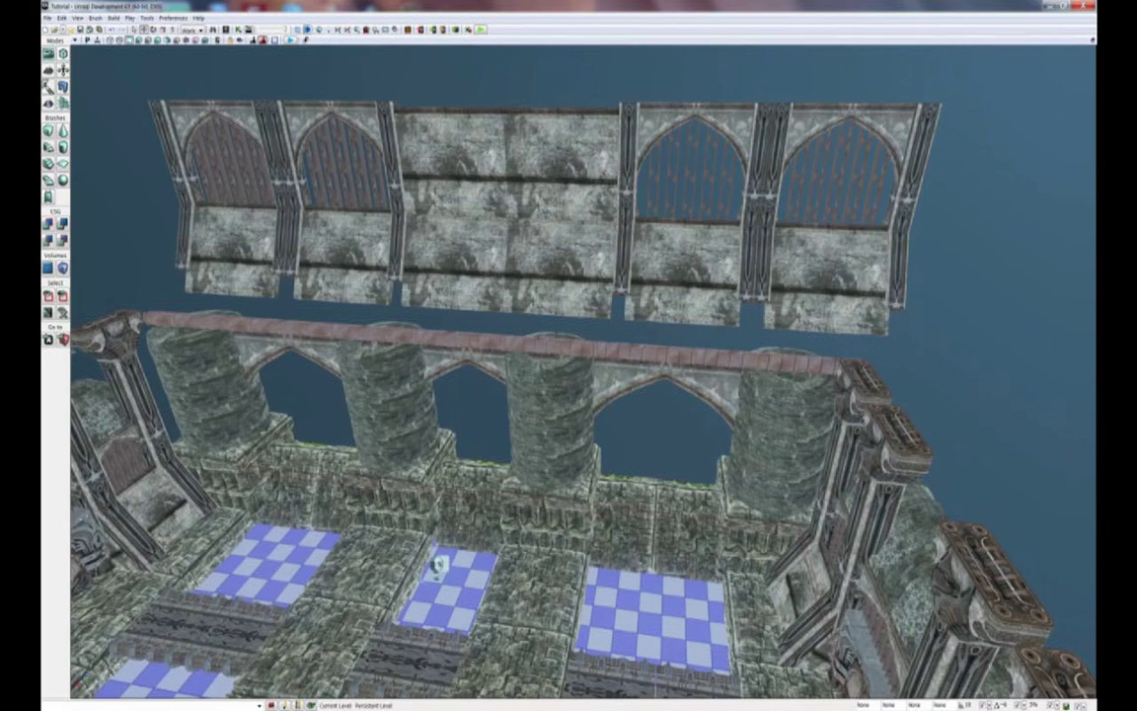
pyautogui.moveTo(306, 429); pyautogui.dragTo(77, 701, button='right')
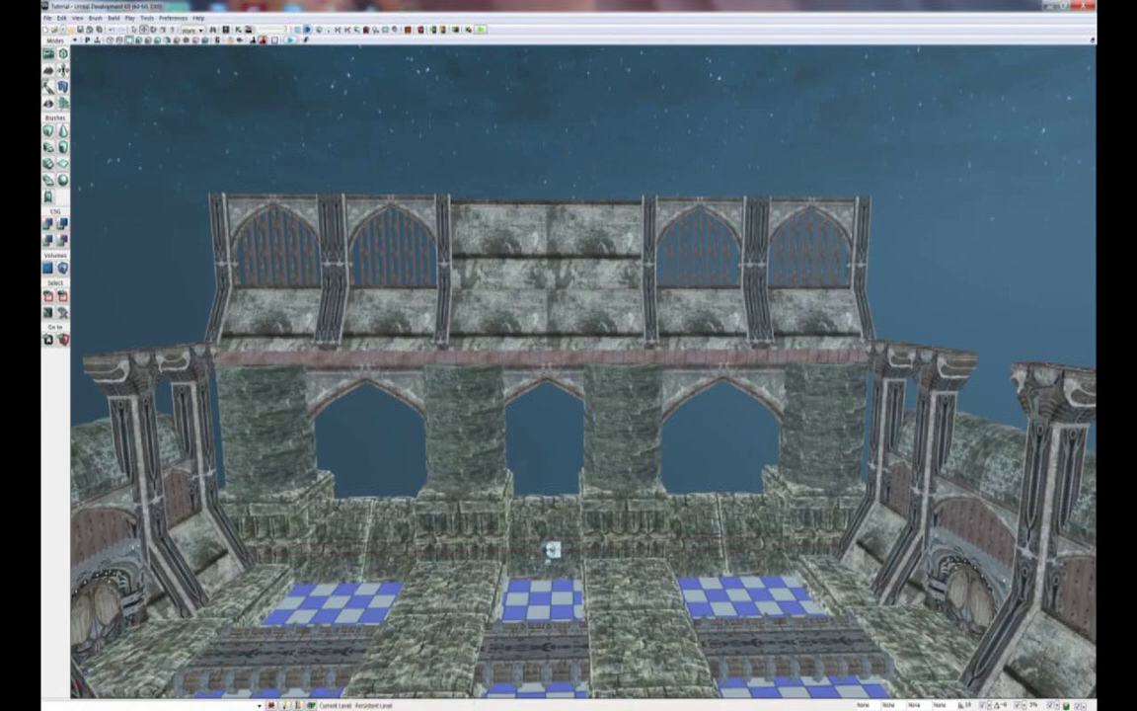
pyautogui.moveTo(582, 375); pyautogui.dragTo(569, 273)
pyautogui.click(574, 235)
pyautogui.moveTo(574, 235); pyautogui.dragTo(622, 382, button='middle')
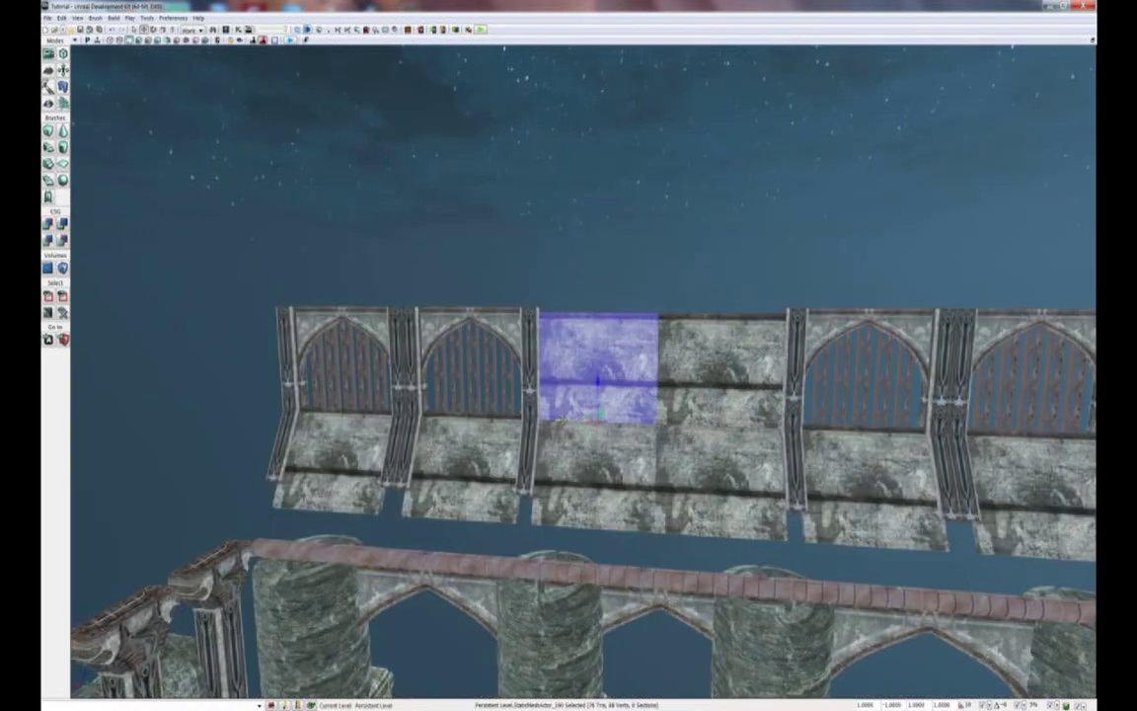
pyautogui.moveTo(599, 381); pyautogui.dragTo(316, 266)
# Step: Rotate the copied stone panel perpendicular to the upper row and align its edge with the back of the left end pillar
pyautogui.press('space')
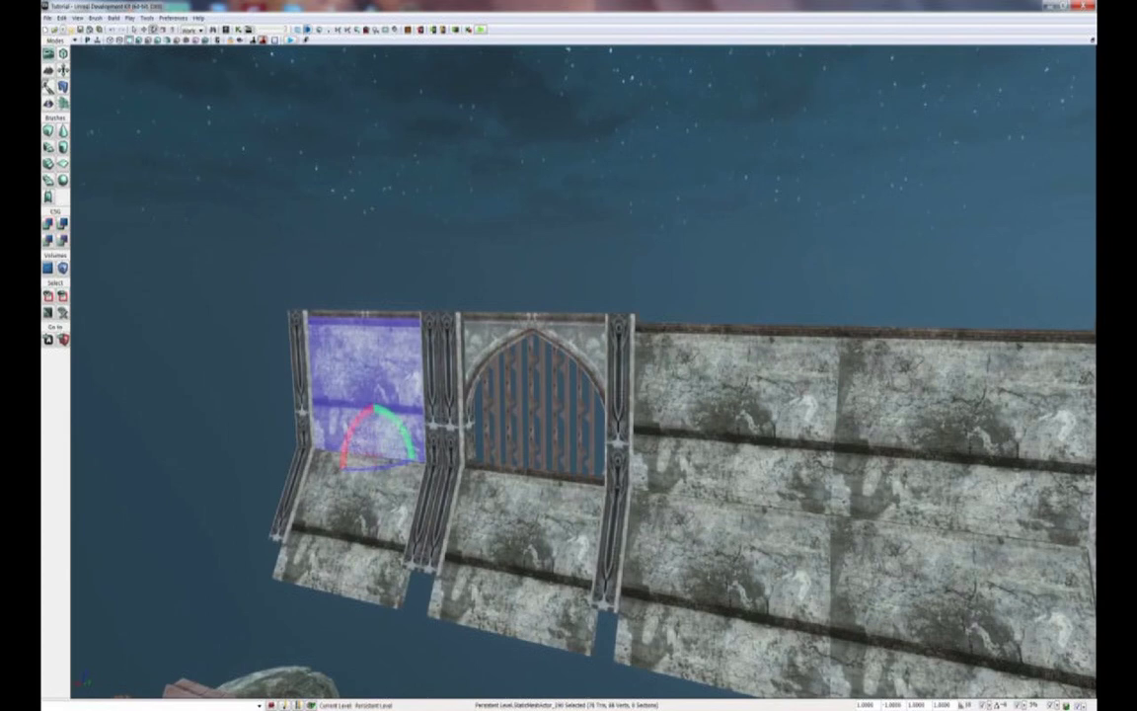
pyautogui.moveTo(383, 465); pyautogui.dragTo(598, 464)
pyautogui.press('space')
pyautogui.press('space')
pyautogui.moveTo(347, 452); pyautogui.dragTo(385, 425)
pyautogui.moveTo(385, 425); pyautogui.dragTo(325, 499, button='right')
pyautogui.moveTo(540, 537)
pyautogui.mouseDown()
pyautogui.moveTo(559, 532)
pyautogui.moveTo(545, 531)
pyautogui.mouseUp()
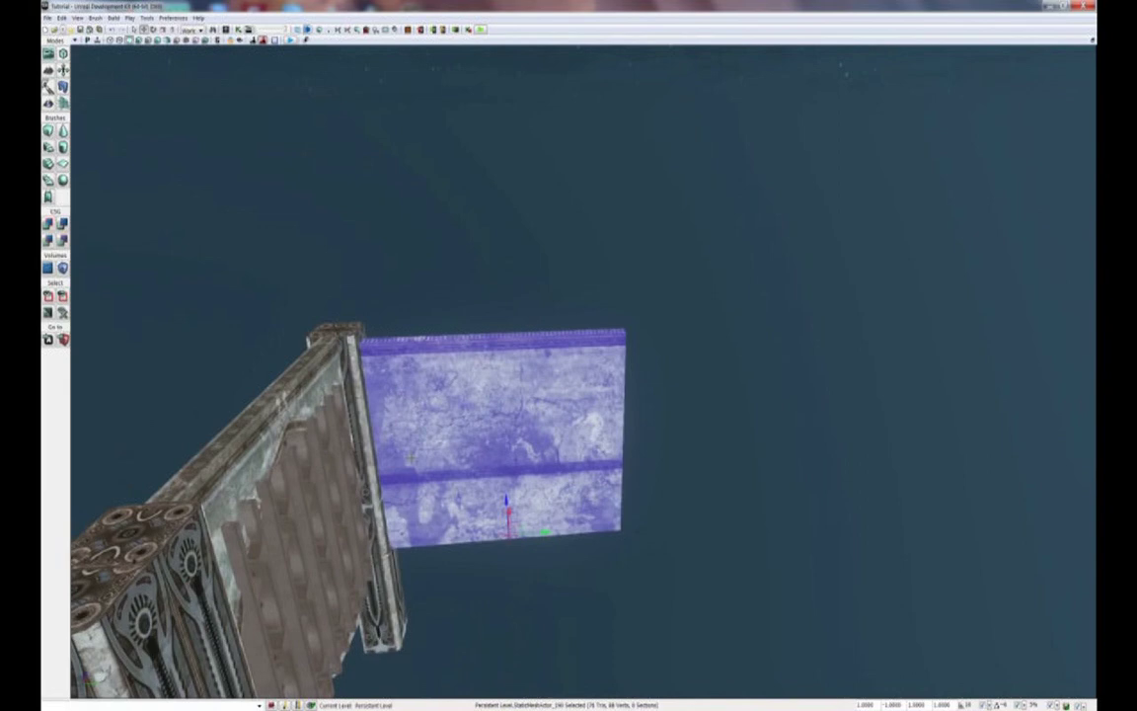
# Step: Extend the turned panel backwards into a three-panel side wall and duplicate all three panels to the right end of the upper row
pyautogui.moveTo(410, 457); pyautogui.dragTo(414, 499)
pyautogui.keyDown('alt'); pyautogui.moveTo(549, 427); pyautogui.dragTo(838, 400); pyautogui.keyUp('alt')
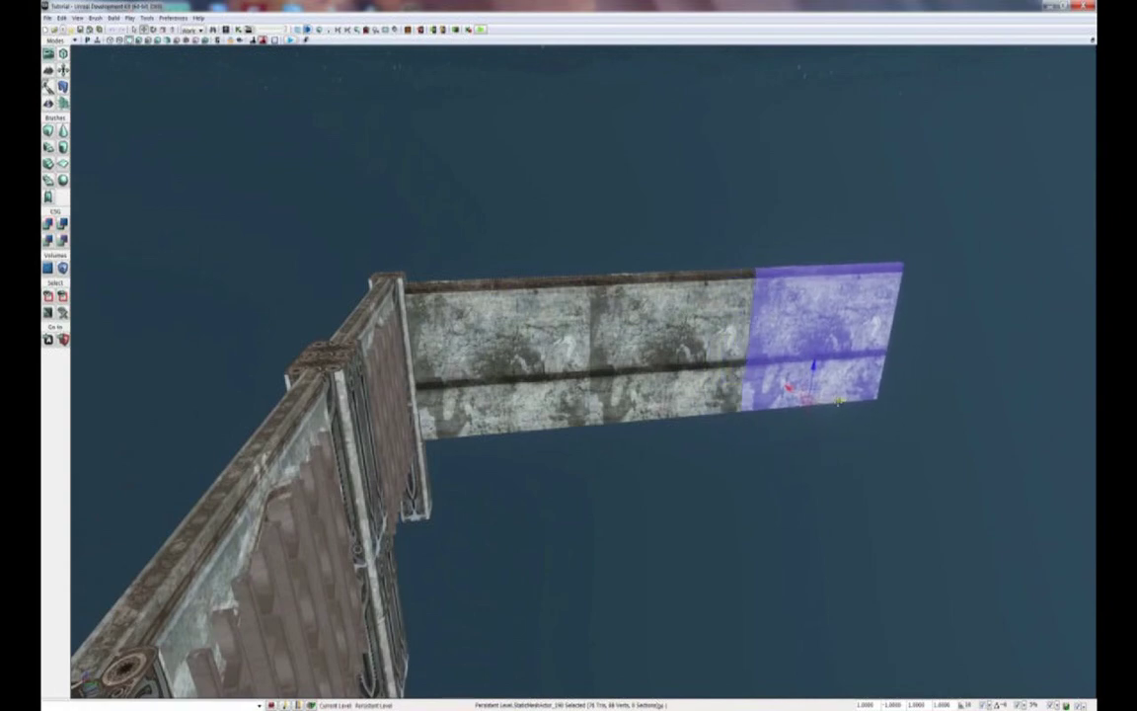
pyautogui.keyDown('ctrl'); pyautogui.click(509, 341); pyautogui.keyUp('ctrl')
pyautogui.keyDown('ctrl'); pyautogui.click(628, 326); pyautogui.keyUp('ctrl')
pyautogui.moveTo(568, 259); pyautogui.dragTo(431, 183, button='right')
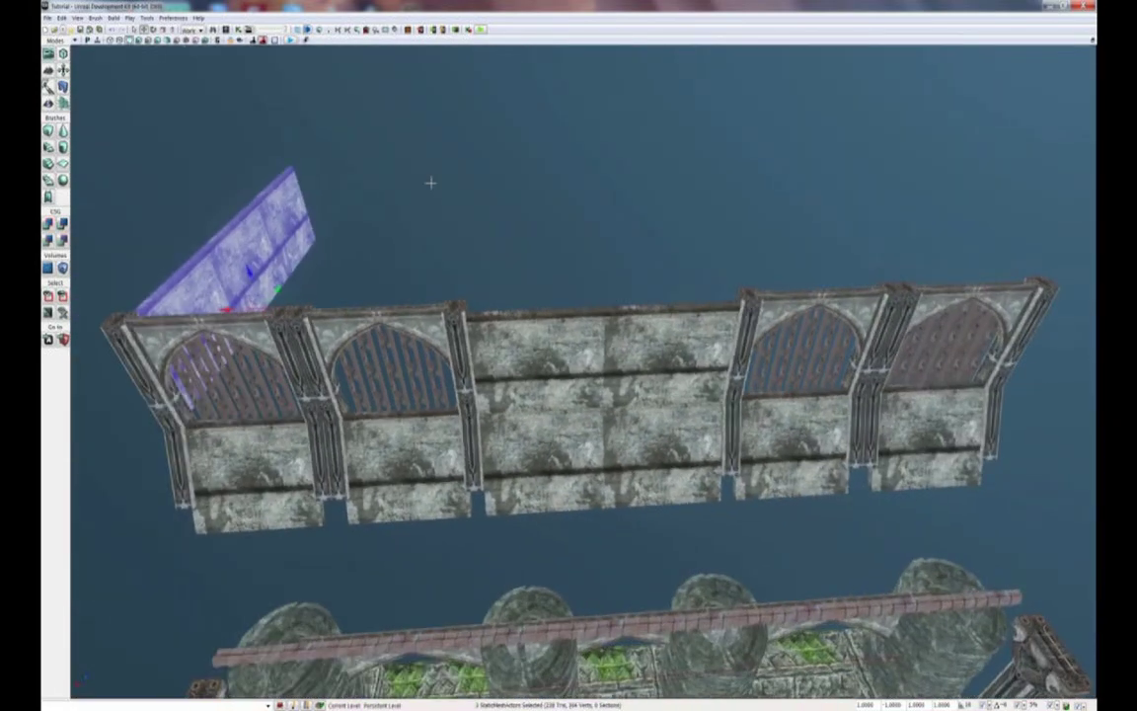
pyautogui.keyDown('alt'); pyautogui.moveTo(228, 308); pyautogui.dragTo(809, 242); pyautogui.keyUp('alt')
pyautogui.moveTo(809, 242); pyautogui.dragTo(1093, 238, button='right')
pyautogui.moveTo(611, 293); pyautogui.dragTo(551, 301, button='right')
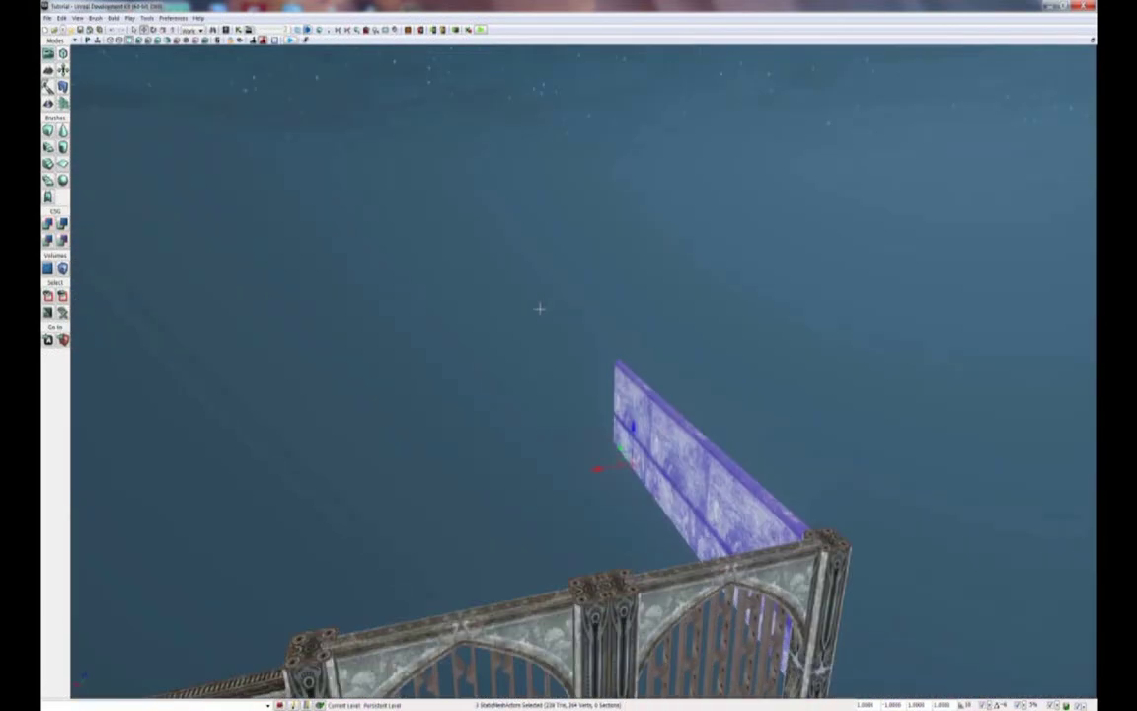
# Step: Duplicate the rearmost panel of the right side wall, rotate the copy 90 degrees and fit it to that wall's rear corner
pyautogui.click(621, 393)
pyautogui.moveTo(650, 348)
pyautogui.mouseDown(button='right')
pyautogui.moveTo(573, 370)
pyautogui.moveTo(643, 363)
pyautogui.mouseUp(button='right')
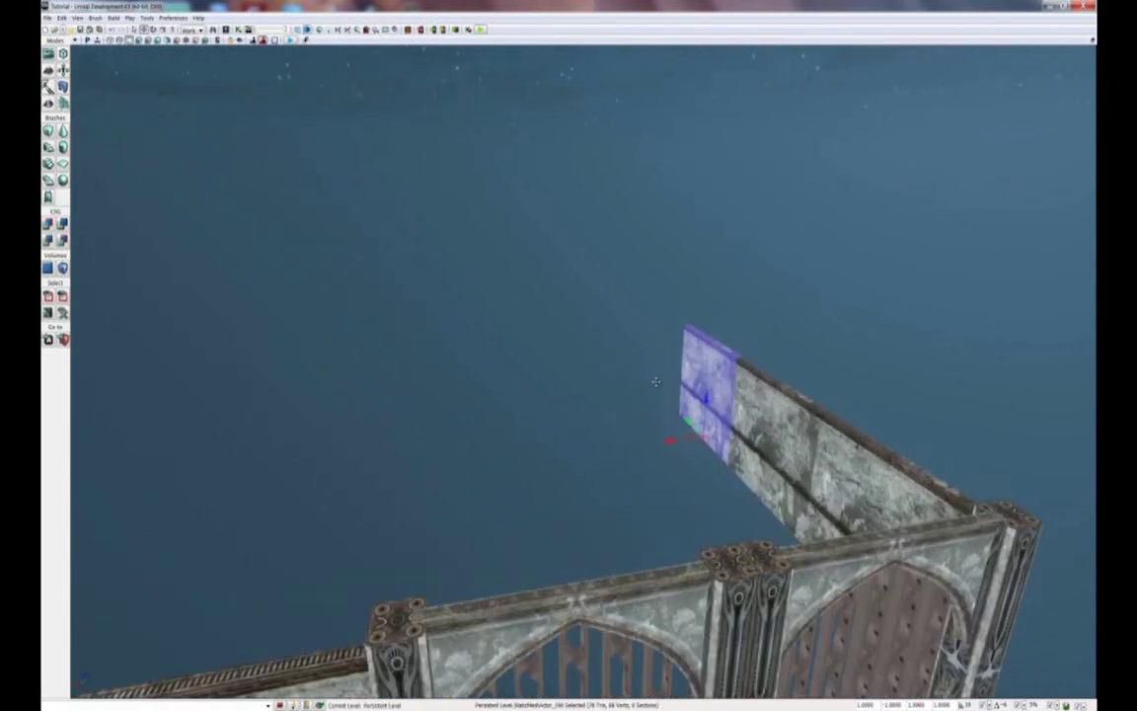
pyautogui.keyDown('alt'); pyautogui.moveTo(665, 436); pyautogui.dragTo(685, 460); pyautogui.keyUp('alt')
pyautogui.press('space')
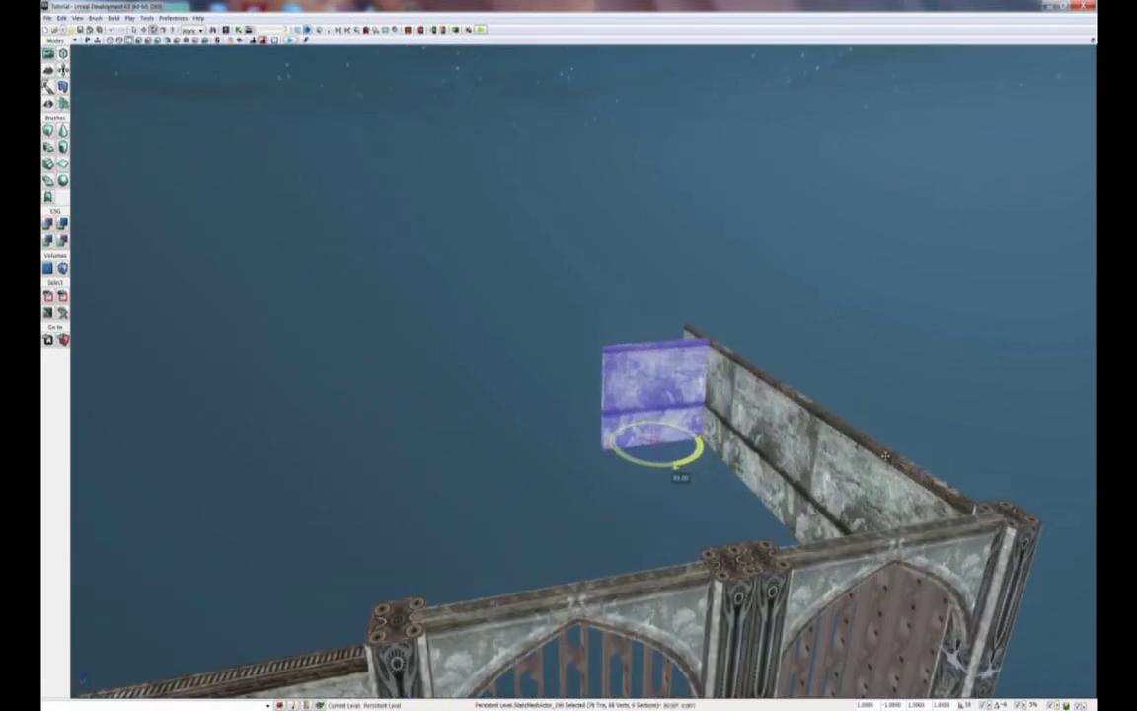
pyautogui.press('space')
pyautogui.moveTo(622, 423); pyautogui.dragTo(499, 571)
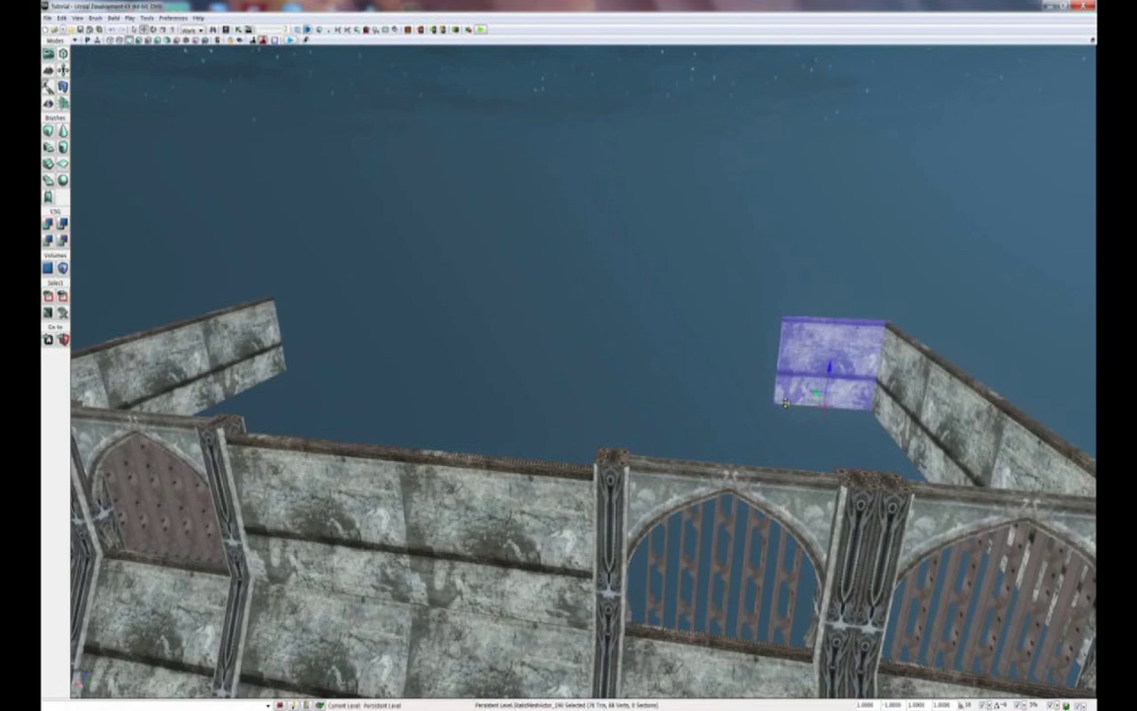
# Step: Repeat the turned panel across the rear gap to form a seven-panel back wall, and shift all seven sideways to centre them between the side walls
pyautogui.moveTo(786, 402); pyautogui.dragTo(274, 367)
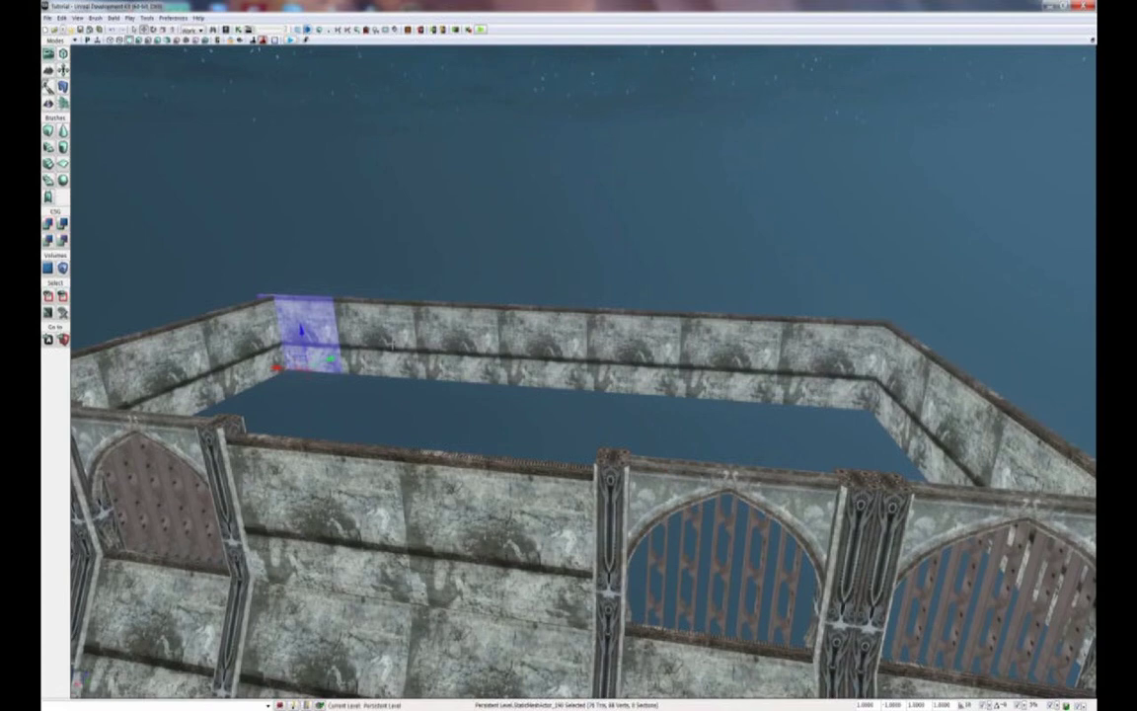
pyautogui.keyDown('ctrl'); pyautogui.click(378, 335); pyautogui.keyUp('ctrl')
pyautogui.keyDown('ctrl'); pyautogui.click(459, 336); pyautogui.keyUp('ctrl')
pyautogui.keyDown('ctrl'); pyautogui.click(665, 347); pyautogui.keyUp('ctrl')
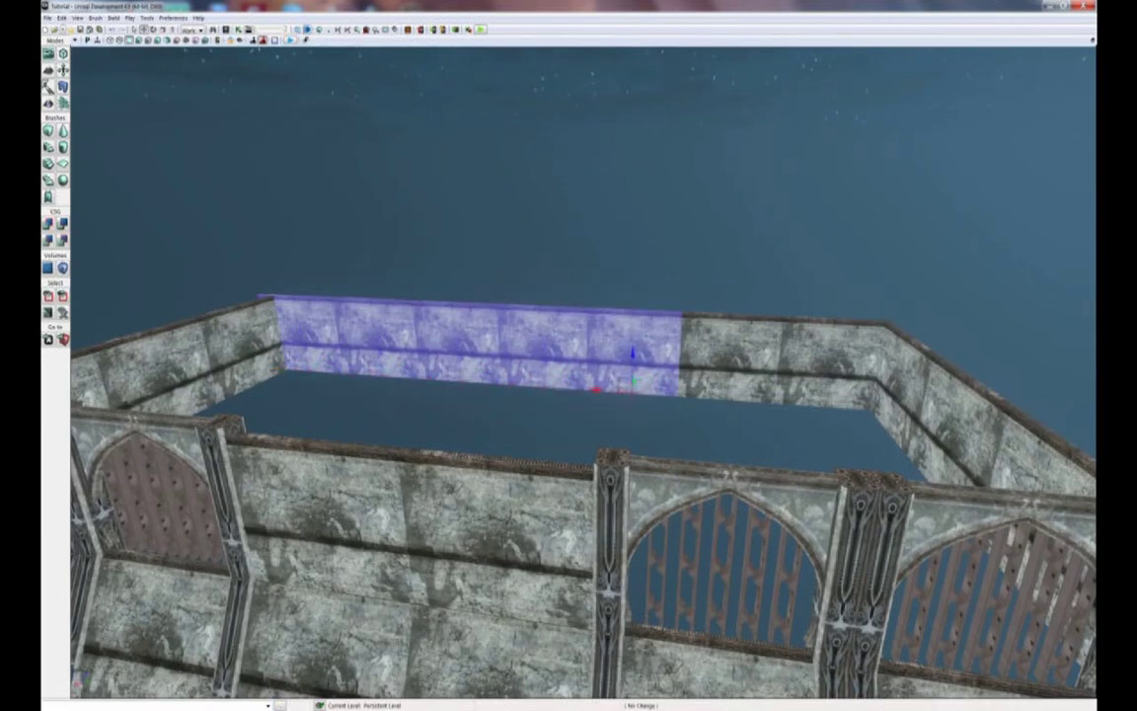
pyautogui.keyDown('ctrl'); pyautogui.click(735, 353); pyautogui.keyUp('ctrl')
pyautogui.keyDown('ctrl'); pyautogui.click(825, 357); pyautogui.keyUp('ctrl')
pyautogui.moveTo(825, 357)
pyautogui.mouseDown(button='right')
pyautogui.moveTo(769, 363)
pyautogui.moveTo(825, 367)
pyautogui.mouseUp(button='right')
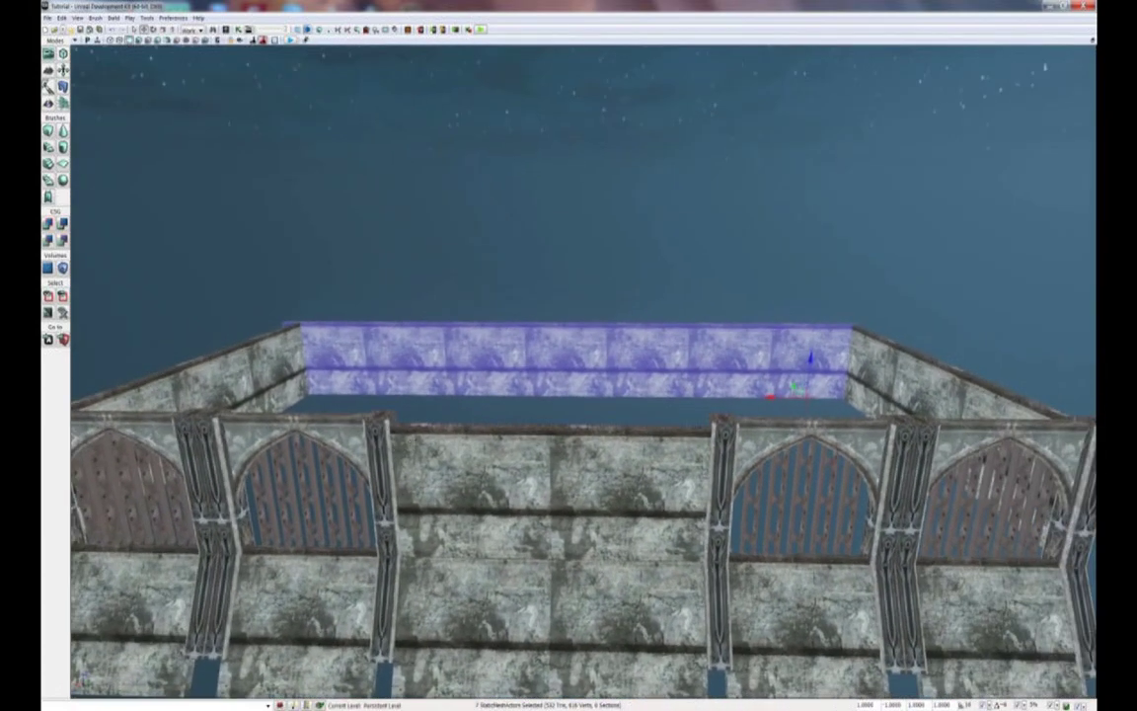
pyautogui.moveTo(770, 394); pyautogui.dragTo(776, 396)
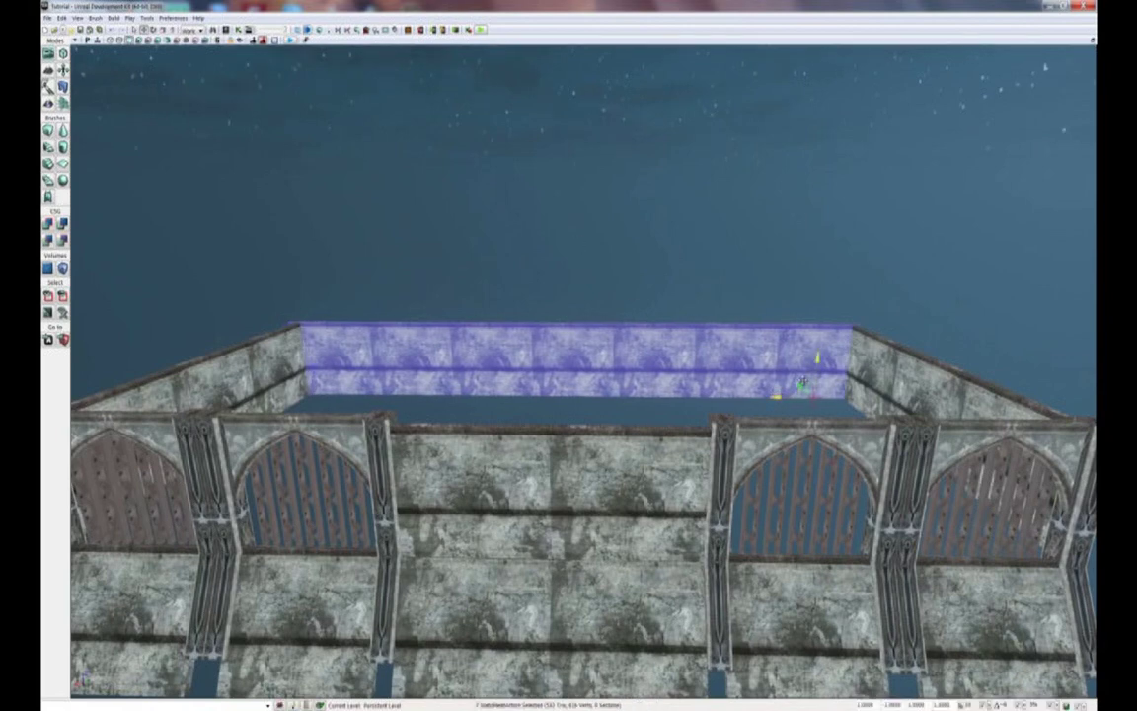
# Step: Duplicate the seven-panel rear wall straight up as a second tier resting on the first
pyautogui.moveTo(815, 351); pyautogui.dragTo(804, 282)
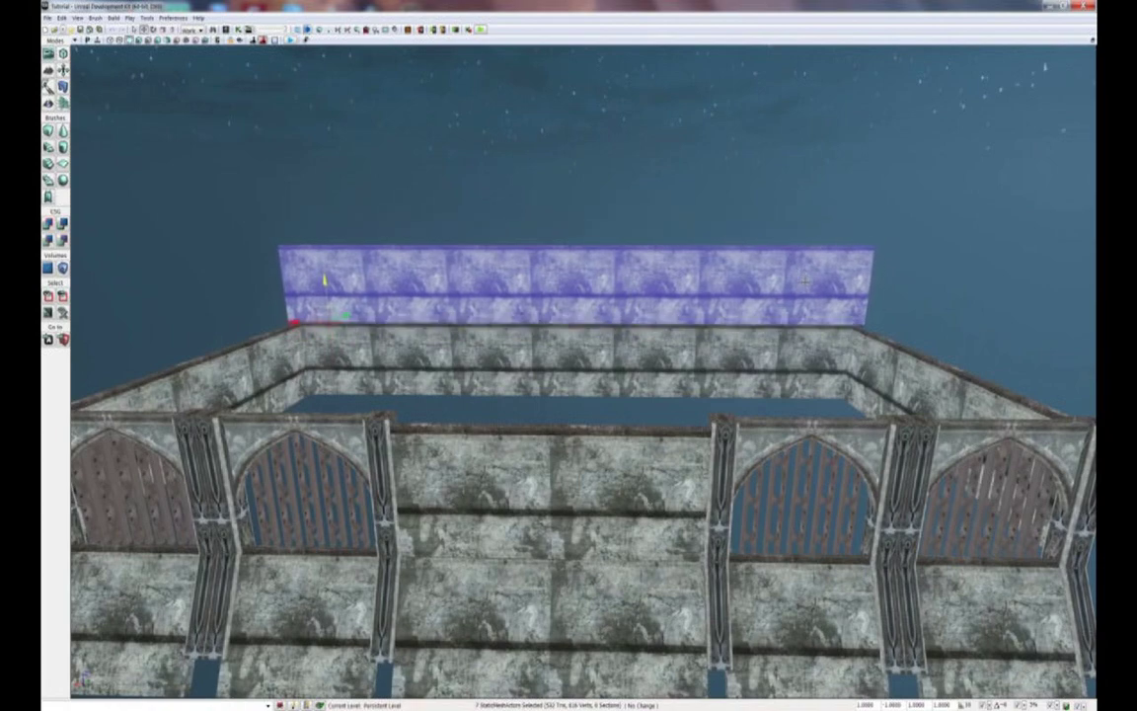
pyautogui.moveTo(804, 282); pyautogui.dragTo(566, 697, button='right')
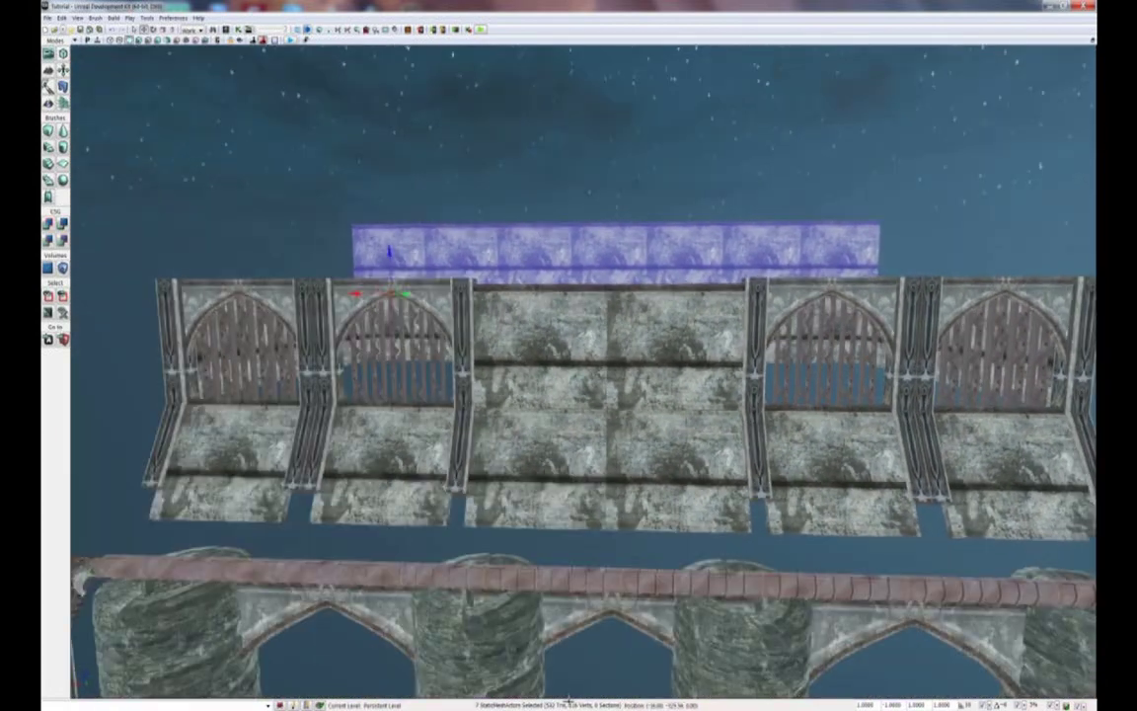
pyautogui.scroll(-4, 566, 694)
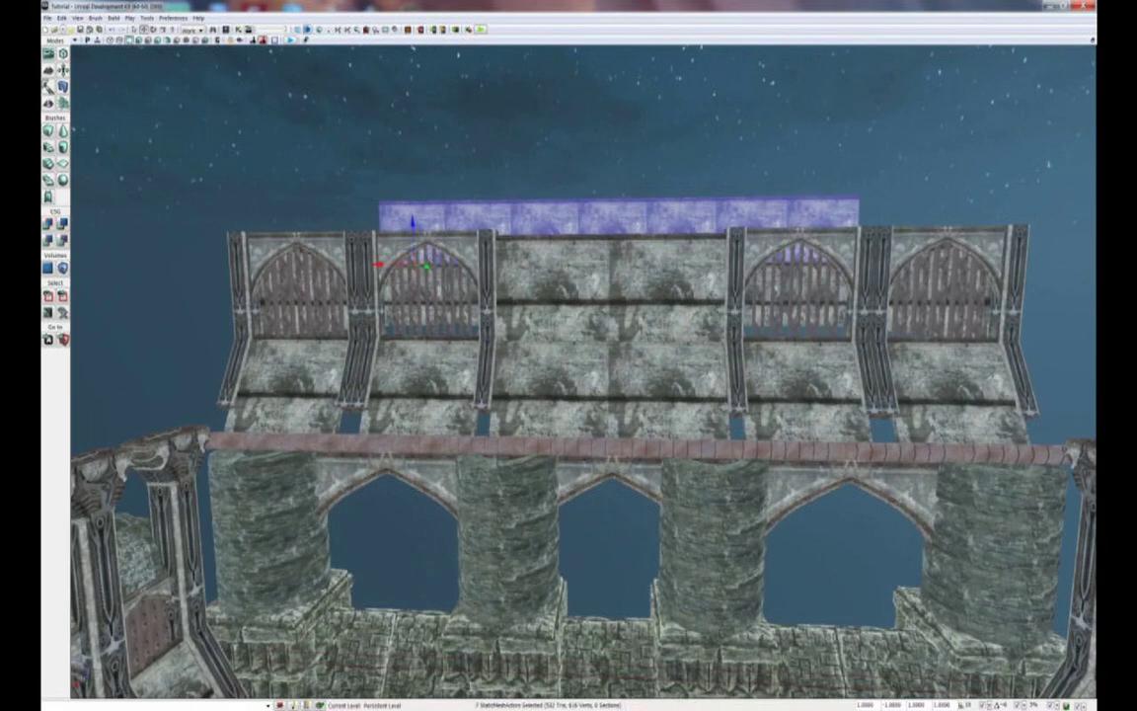
pyautogui.moveTo(562, 330); pyautogui.dragTo(566, 456, button='middle')
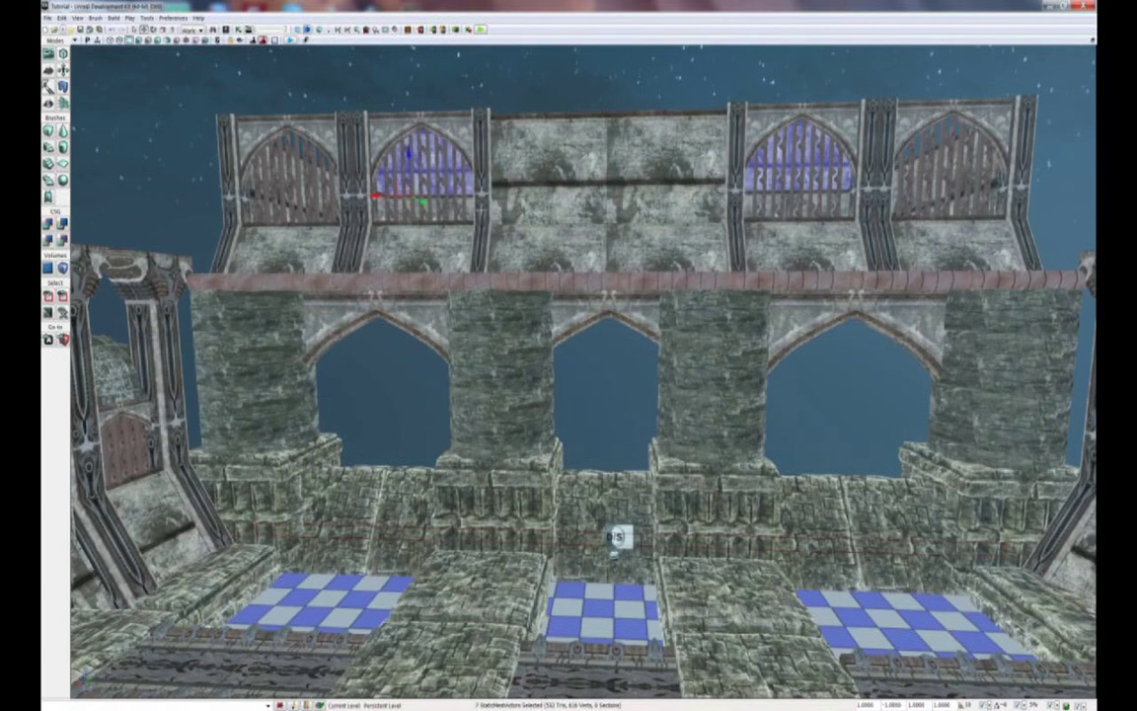
pyautogui.moveTo(567, 456); pyautogui.dragTo(567, 538)
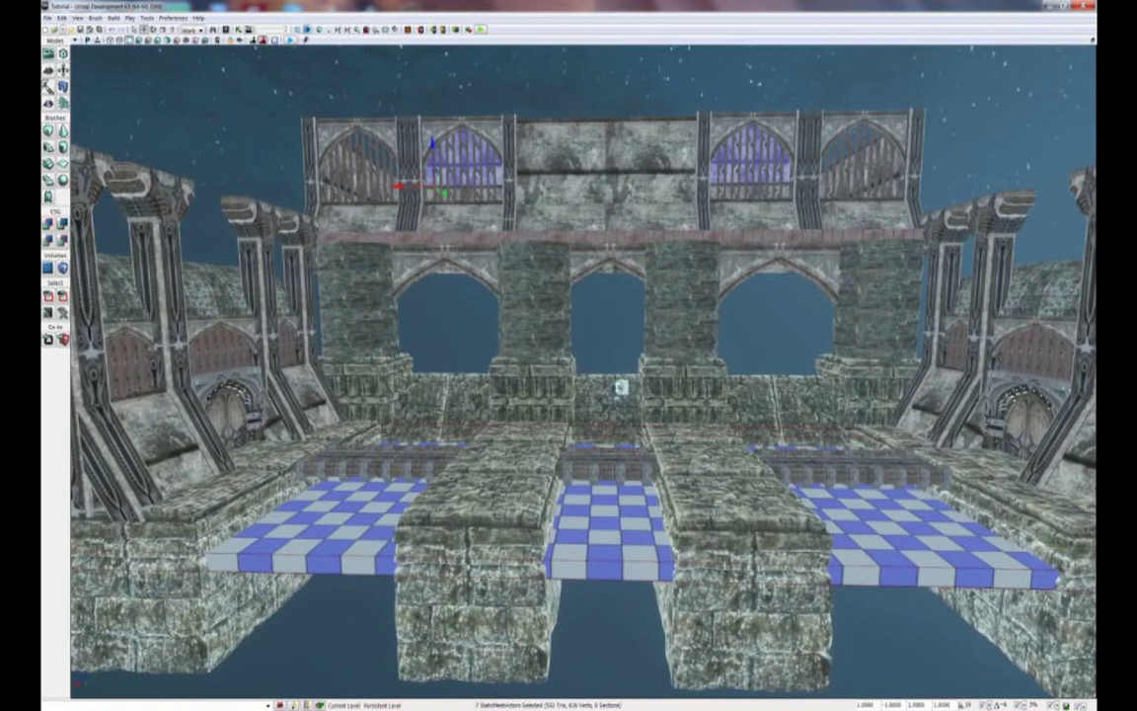
pyautogui.moveTo(582, 371); pyautogui.dragTo(562, 286, button='right')
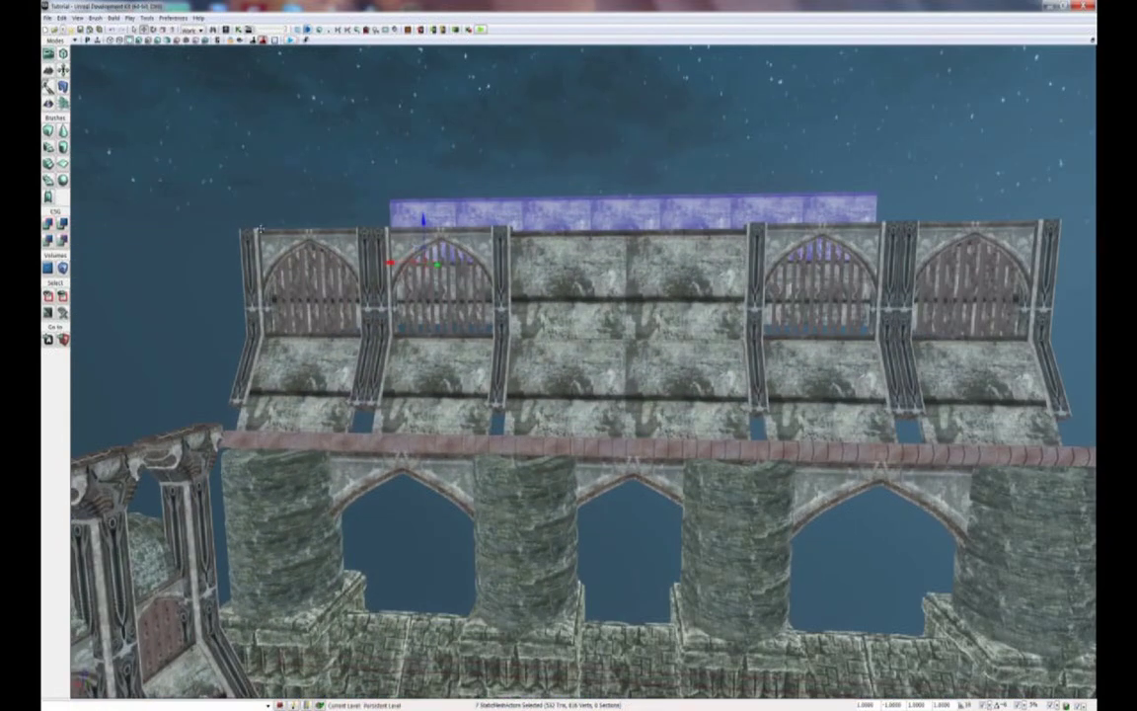
# Step: Copy a roof trim piece from the lower wall up to the left end of the upper row and set its first scale value to 0.75
pyautogui.moveTo(289, 436); pyautogui.dragTo(239, 148, button='right')
pyautogui.moveTo(375, 476); pyautogui.dragTo(467, 443)
pyautogui.moveTo(443, 403); pyautogui.dragTo(457, 158)
pyautogui.moveTo(583, 104); pyautogui.dragTo(592, 49, button='right')
pyautogui.press('w')
pyautogui.press('space')
pyautogui.moveTo(248, 262); pyautogui.dragTo(384, 229)
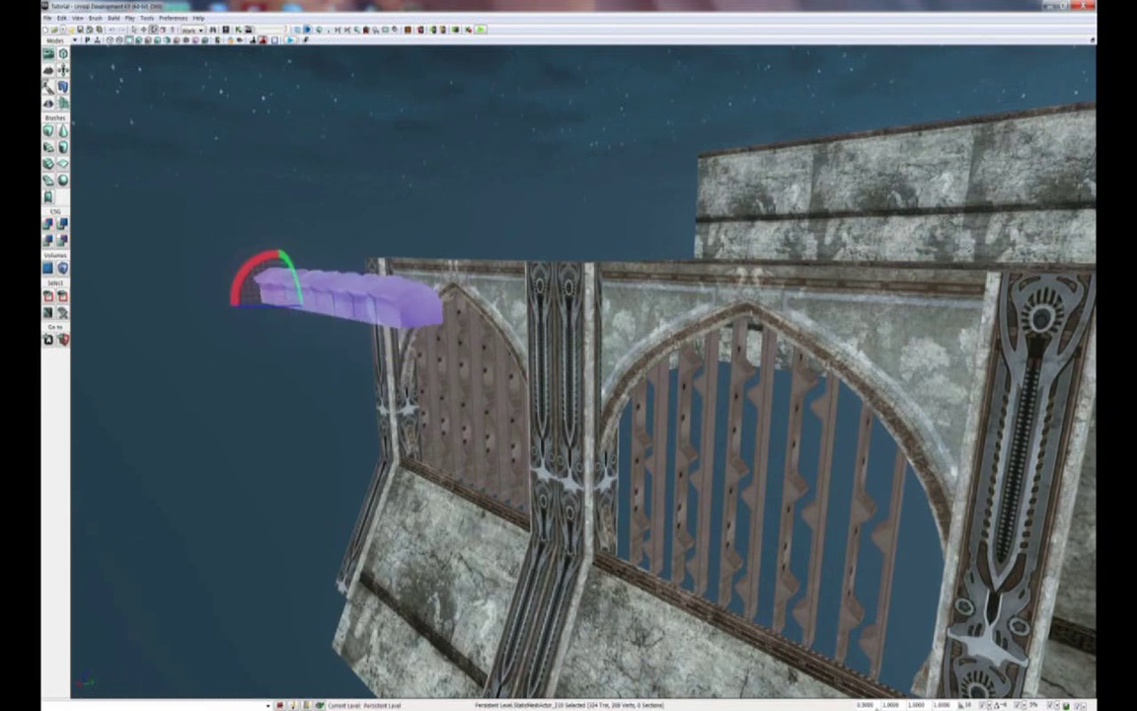
pyautogui.write('.')
pyautogui.press('Return')
# Step: Move the rescaled trim piece onto the top edge of the upper row, flush with its left end
pyautogui.moveTo(338, 493); pyautogui.dragTo(338, 415, button='middle')
pyautogui.press('space')
pyautogui.press('space')
pyautogui.press('space')
pyautogui.moveTo(285, 484); pyautogui.dragTo(496, 420)
pyautogui.moveTo(475, 348); pyautogui.dragTo(509, 309, button='right')
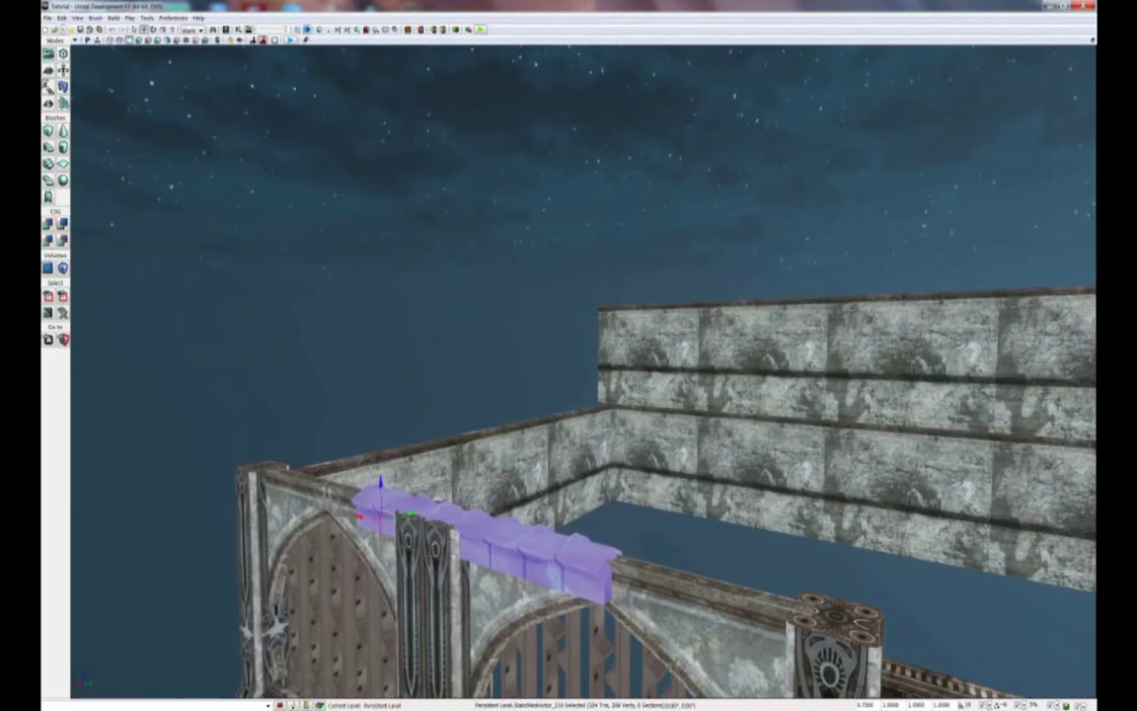
pyautogui.moveTo(475, 347); pyautogui.dragTo(470, 425, button='middle')
pyautogui.moveTo(432, 291); pyautogui.dragTo(278, 398)
pyautogui.moveTo(278, 398); pyautogui.dragTo(208, 294, button='right')
# Step: Duplicate the trim piece three times end to end along the top, from the left arches to above the middle stone panels
pyautogui.keyDown('alt'); pyautogui.moveTo(195, 281); pyautogui.dragTo(582, 259); pyautogui.keyUp('alt')
pyautogui.moveTo(582, 259); pyautogui.dragTo(454, 295, button='right')
pyautogui.keyDown('alt'); pyautogui.moveTo(434, 288); pyautogui.dragTo(800, 294); pyautogui.keyUp('alt')
pyautogui.moveTo(799, 294); pyautogui.dragTo(927, 301, button='right')
pyautogui.keyDown('alt'); pyautogui.moveTo(414, 313); pyautogui.dragTo(773, 319); pyautogui.keyUp('alt')
pyautogui.moveTo(773, 320); pyautogui.dragTo(598, 345, button='right')
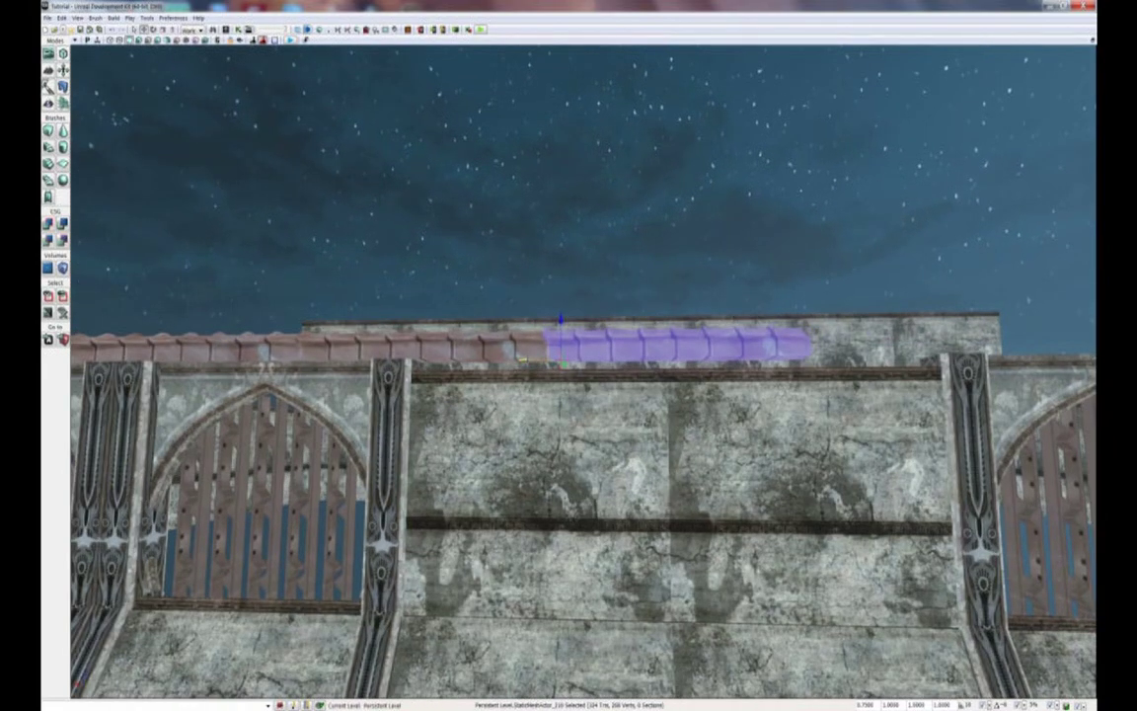
# Step: Continue the roof trim with three more end-to-end copies over the right arches to the far end of the upper row
pyautogui.keyDown('alt'); pyautogui.moveTo(526, 359); pyautogui.dragTo(792, 359); pyautogui.keyUp('alt')
pyautogui.moveTo(784, 368); pyautogui.dragTo(877, 360, button='right')
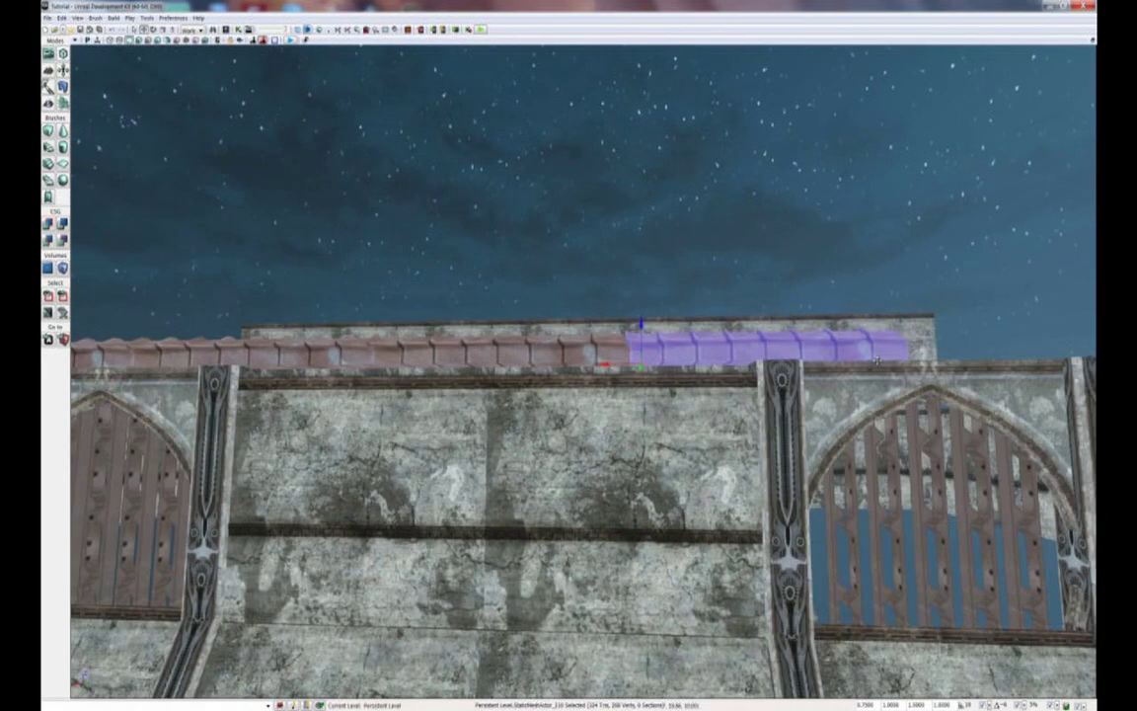
pyautogui.moveTo(875, 360); pyautogui.dragTo(555, 368, button='middle')
pyautogui.keyDown('alt'); pyautogui.moveTo(533, 373); pyautogui.dragTo(801, 371); pyautogui.keyUp('alt')
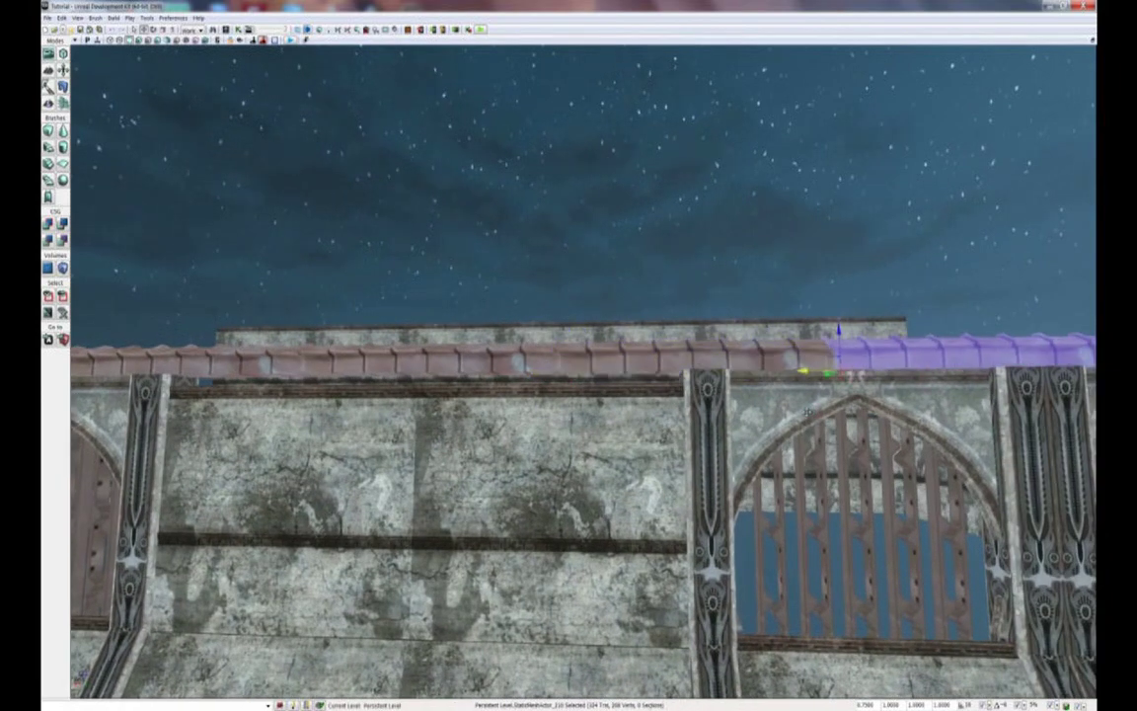
pyautogui.moveTo(807, 412); pyautogui.dragTo(815, 418, button='right')
pyautogui.moveTo(815, 419); pyautogui.dragTo(892, 383, button='middle')
pyautogui.moveTo(892, 382); pyautogui.dragTo(918, 420)
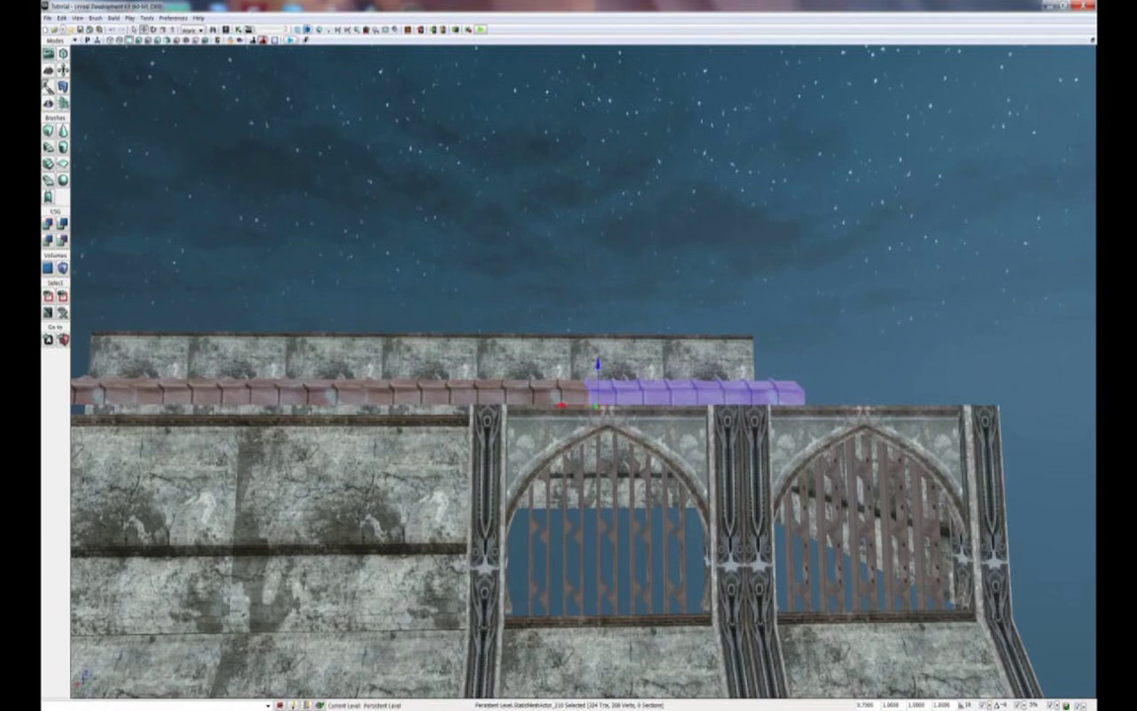
pyautogui.keyDown('alt'); pyautogui.moveTo(553, 399); pyautogui.dragTo(696, 489); pyautogui.keyUp('alt')
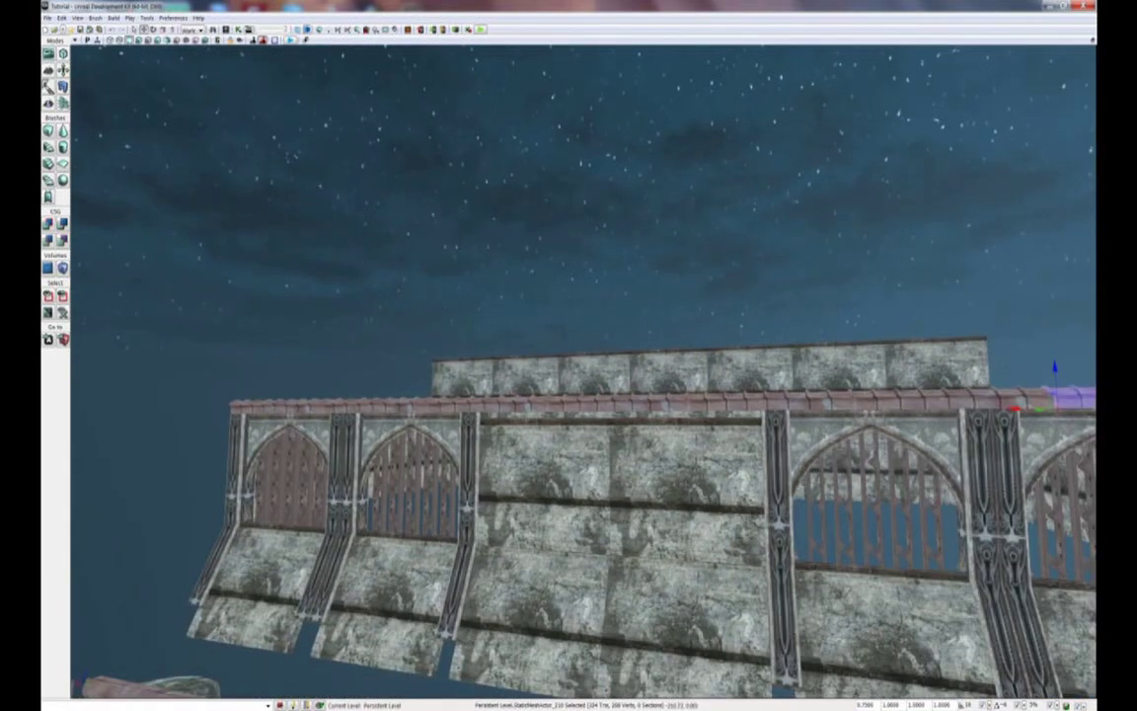
# Step: Select all seven trim pieces on the upper row and shift them slightly sideways so they are centred over it
pyautogui.keyDown('ctrl'); pyautogui.click(280, 406); pyautogui.keyUp('ctrl')
pyautogui.keyDown('ctrl'); pyautogui.click(378, 404); pyautogui.keyUp('ctrl')
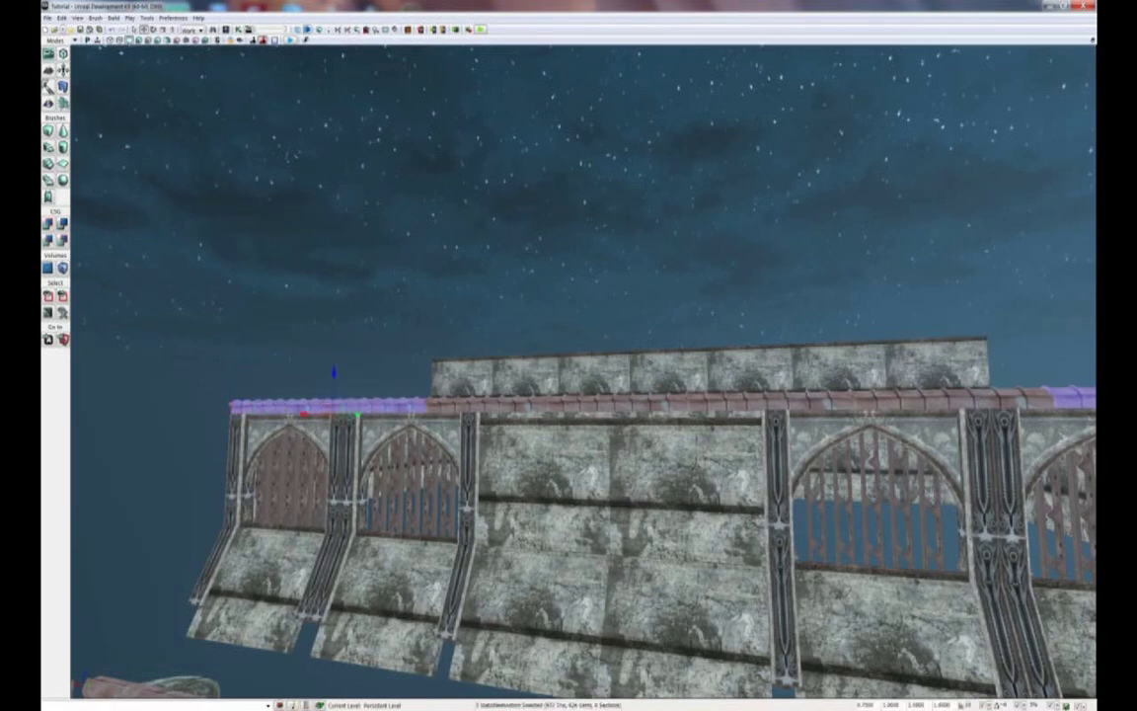
pyautogui.keyDown('ctrl'); pyautogui.click(490, 403); pyautogui.keyUp('ctrl')
pyautogui.keyDown('ctrl'); pyautogui.click(620, 403); pyautogui.keyUp('ctrl')
pyautogui.keyDown('ctrl'); pyautogui.click(773, 400); pyautogui.keyUp('ctrl')
pyautogui.keyDown('ctrl'); pyautogui.click(949, 398); pyautogui.keyUp('ctrl')
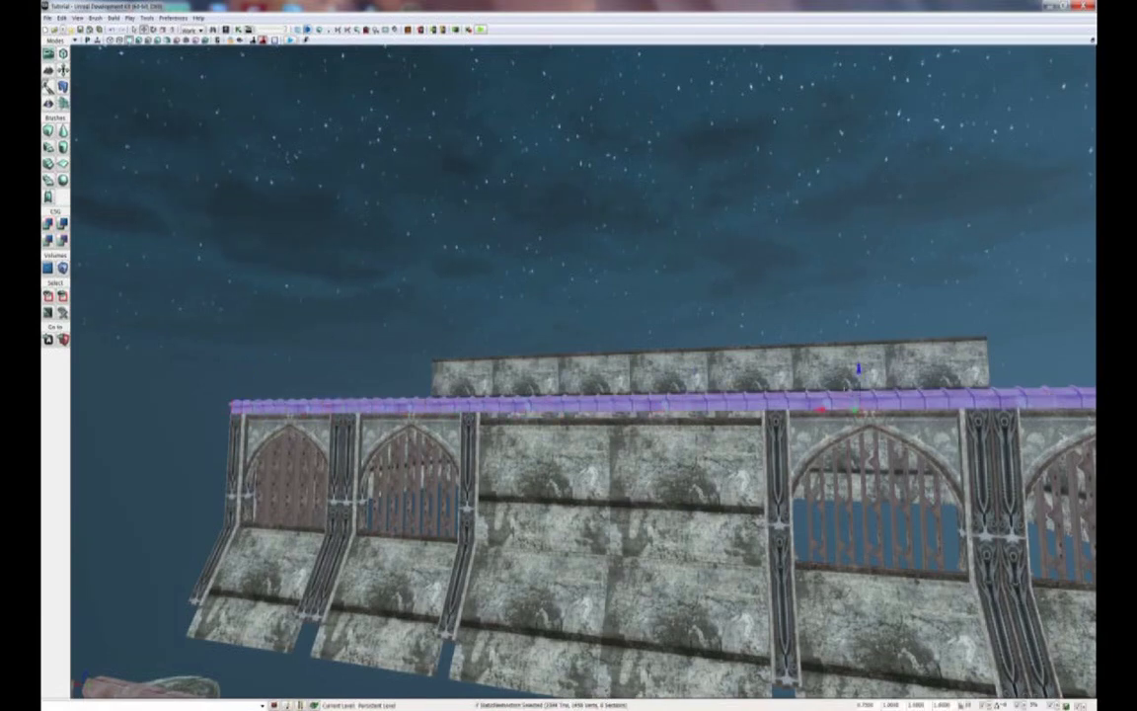
pyautogui.moveTo(888, 325); pyautogui.dragTo(913, 424)
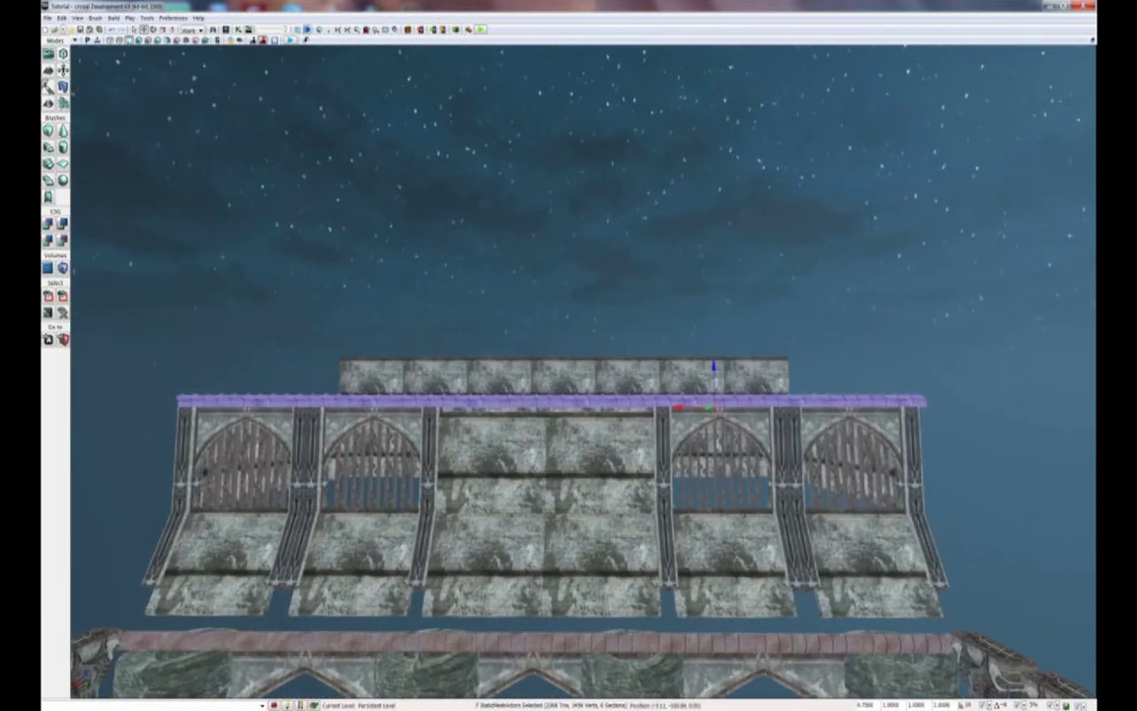
pyautogui.moveTo(678, 406); pyautogui.dragTo(673, 407)
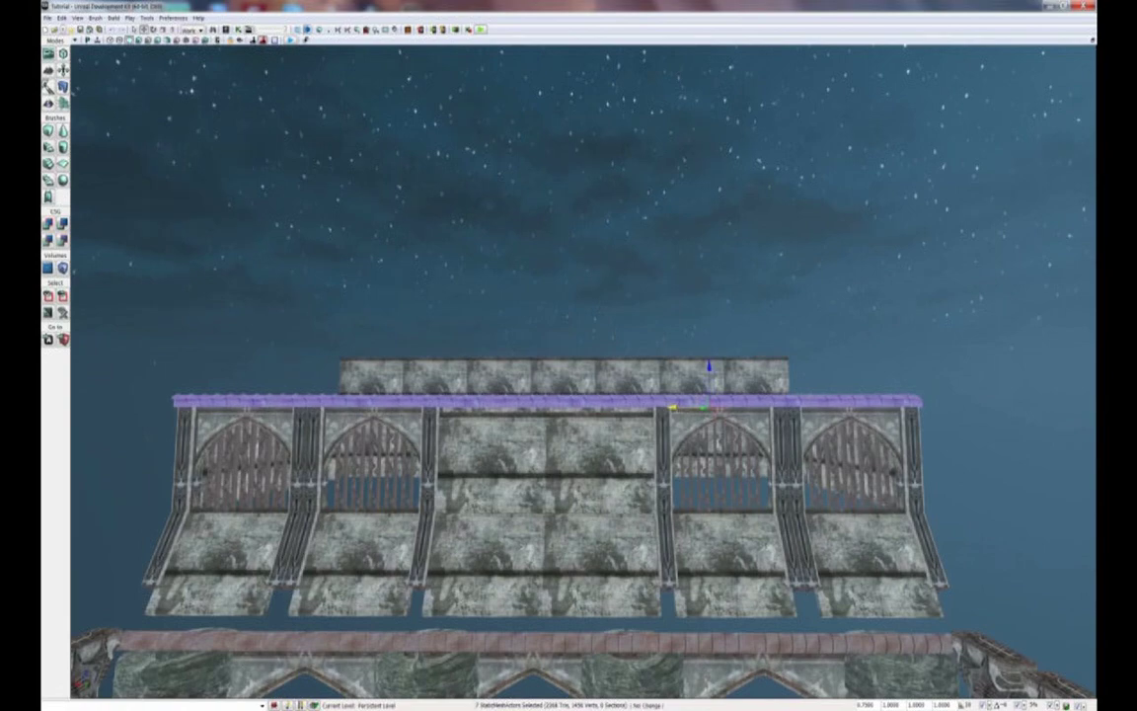
# Step: Lower the selected trim slightly so that it rests on the top edge of the upper row
pyautogui.moveTo(558, 195); pyautogui.dragTo(552, 45)
pyautogui.moveTo(571, 452); pyautogui.dragTo(532, 444)
pyautogui.moveTo(966, 343); pyautogui.dragTo(967, 352)
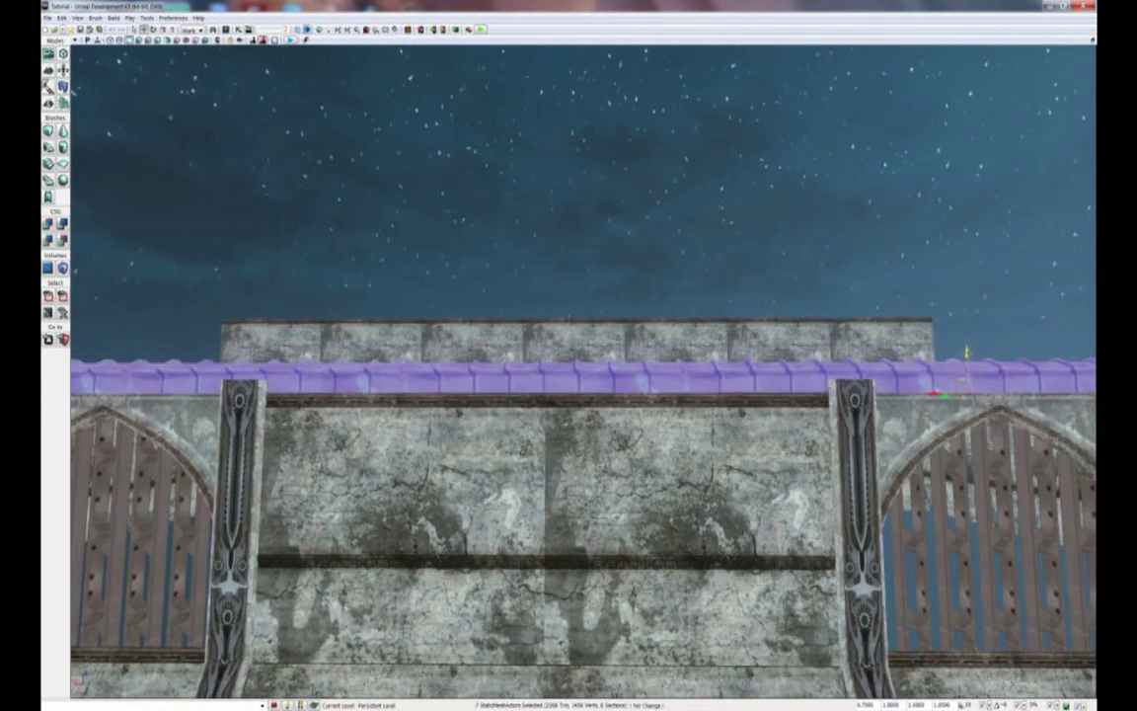
pyautogui.moveTo(711, 464); pyautogui.dragTo(616, 310)
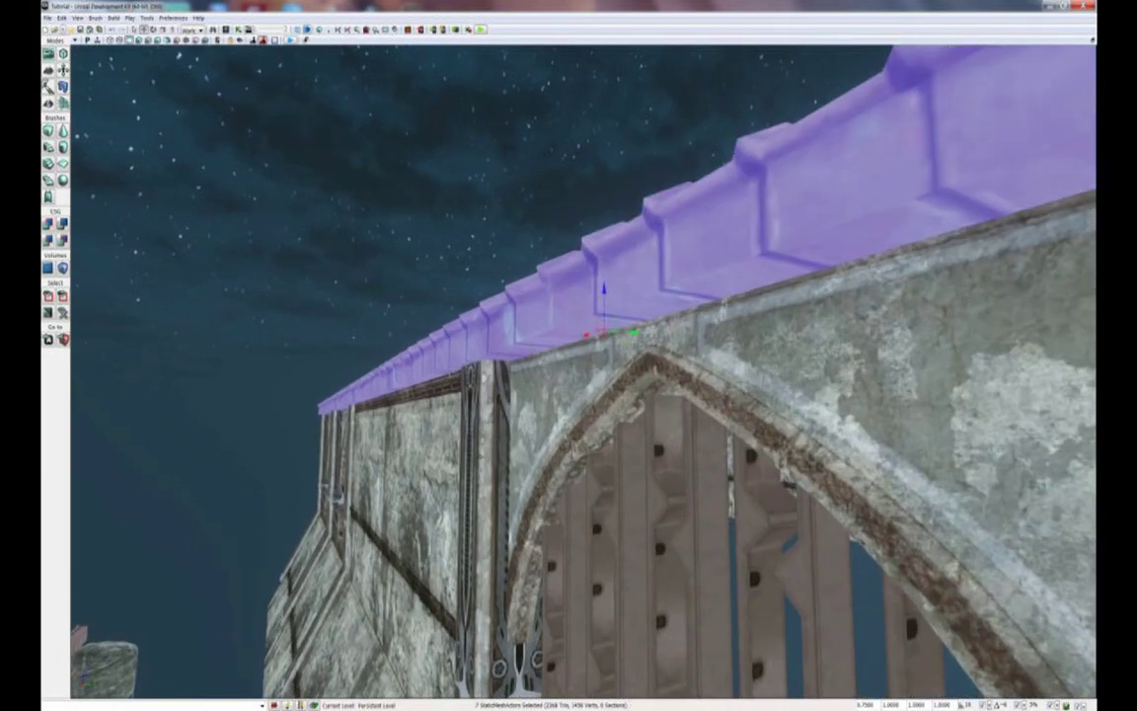
pyautogui.moveTo(615, 310); pyautogui.dragTo(656, 405)
pyautogui.moveTo(656, 404); pyautogui.dragTo(729, 499, button='right')
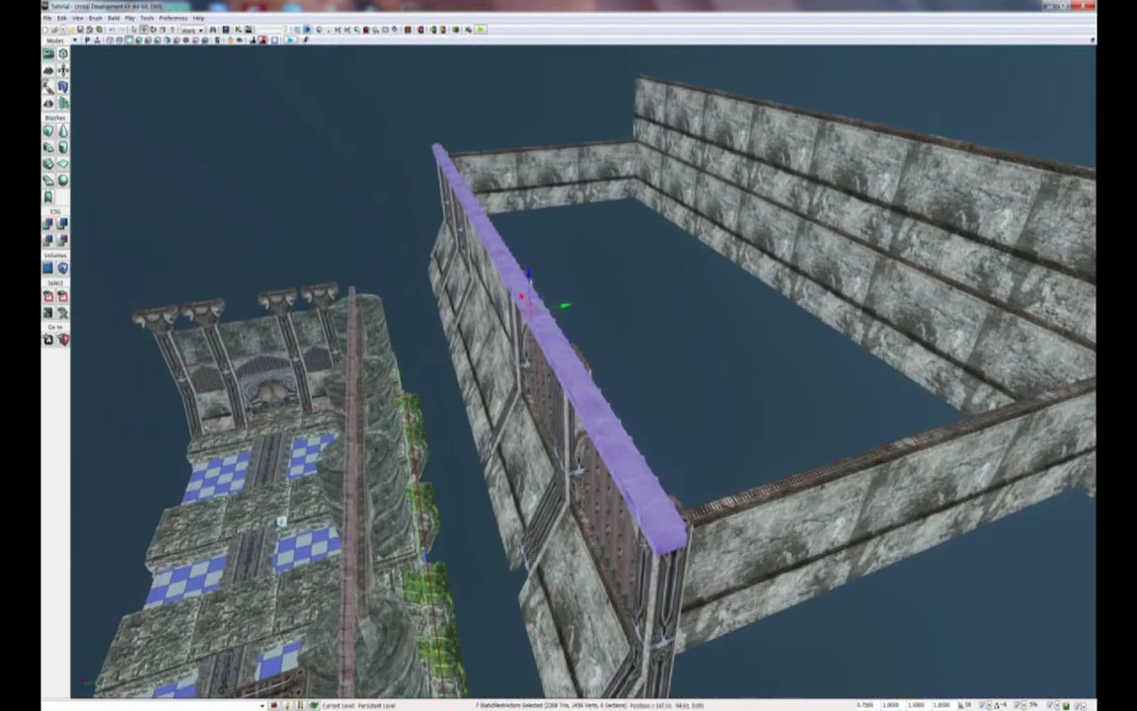
# Step: Duplicate the seven selected trim pieces across to the rear wall and raise the copies onto its top edge
pyautogui.moveTo(572, 324); pyautogui.dragTo(974, 153)
pyautogui.moveTo(891, 184); pyautogui.dragTo(712, 400, button='right')
pyautogui.moveTo(726, 381); pyautogui.dragTo(730, 215)
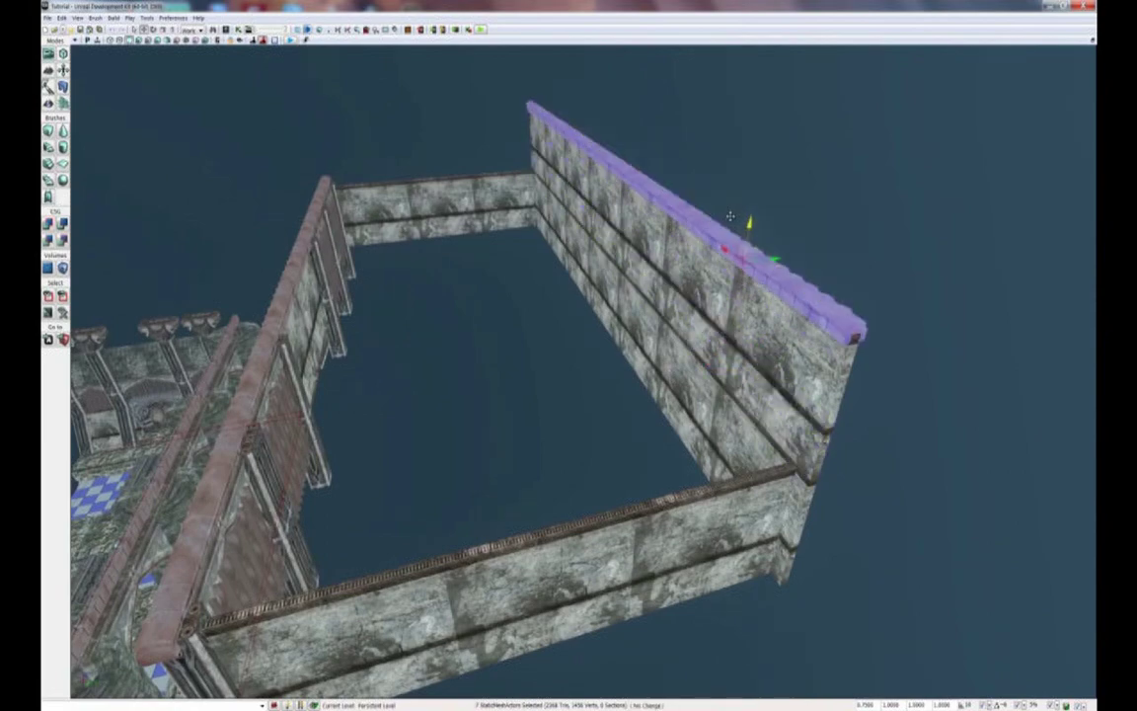
pyautogui.moveTo(731, 215); pyautogui.dragTo(520, 237, button='right')
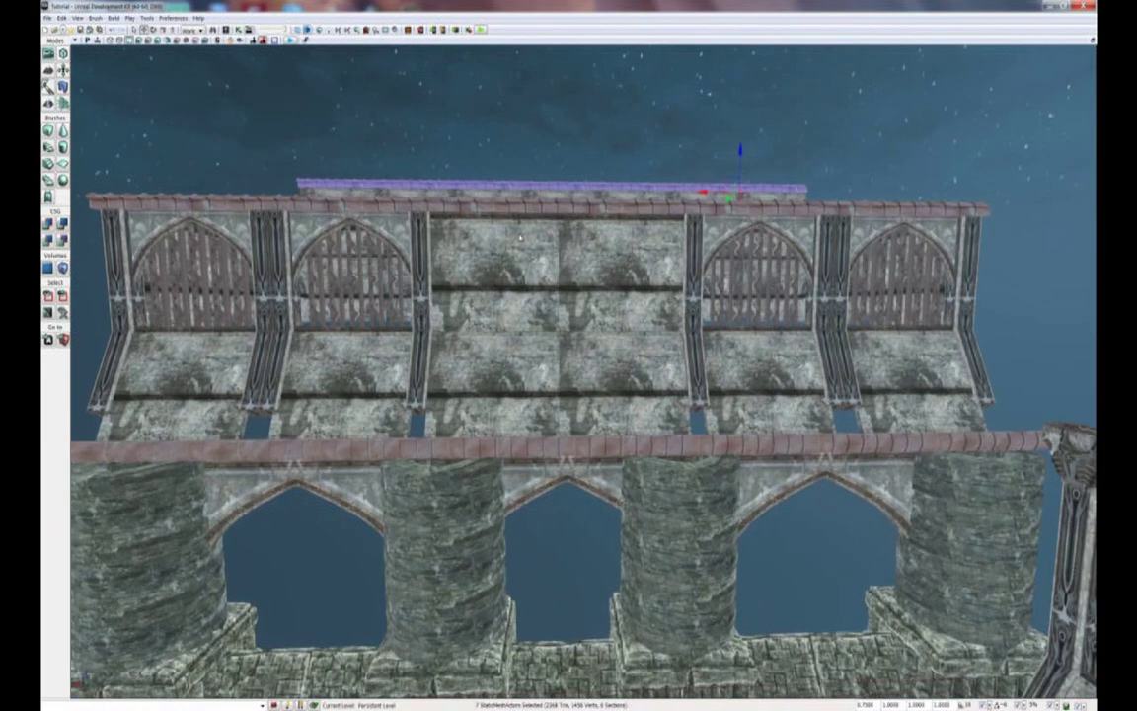
pyautogui.moveTo(520, 125); pyautogui.dragTo(462, 221, button='right')
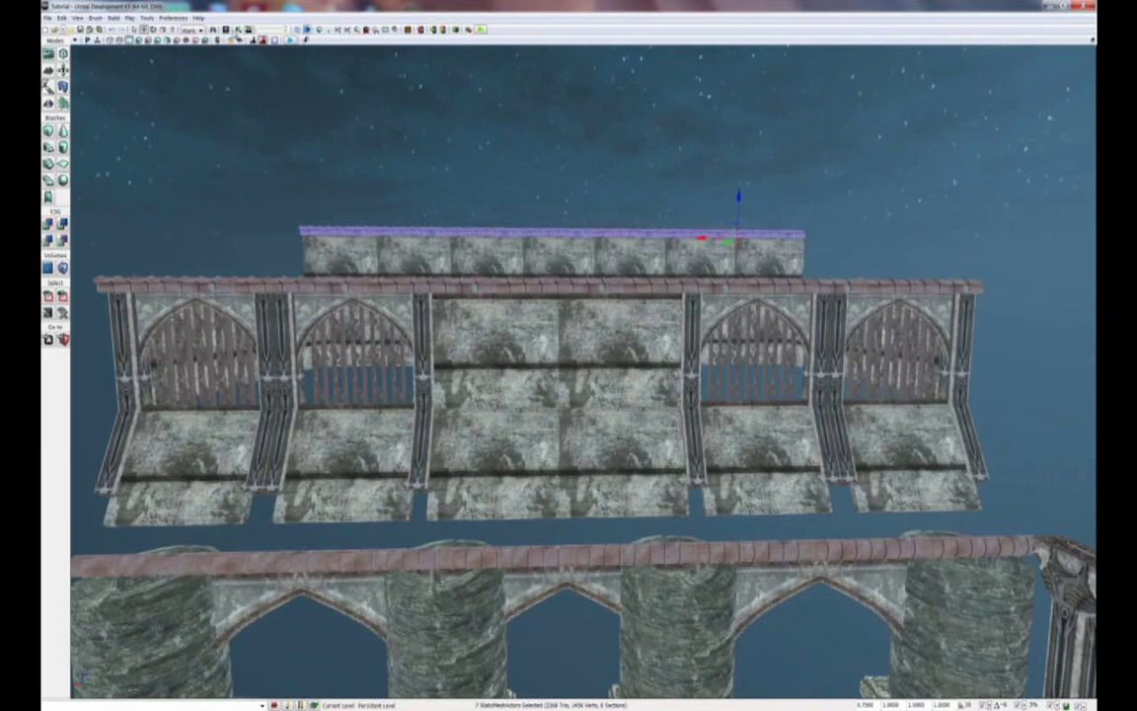
# Step: Find the S_NEC_Roofs_SM_TiledSolid mesh among the roof assets and place one above the front row's middle stone panels
pyautogui.click(211, 30)
pyautogui.moveTo(239, 62); pyautogui.dragTo(223, 62)
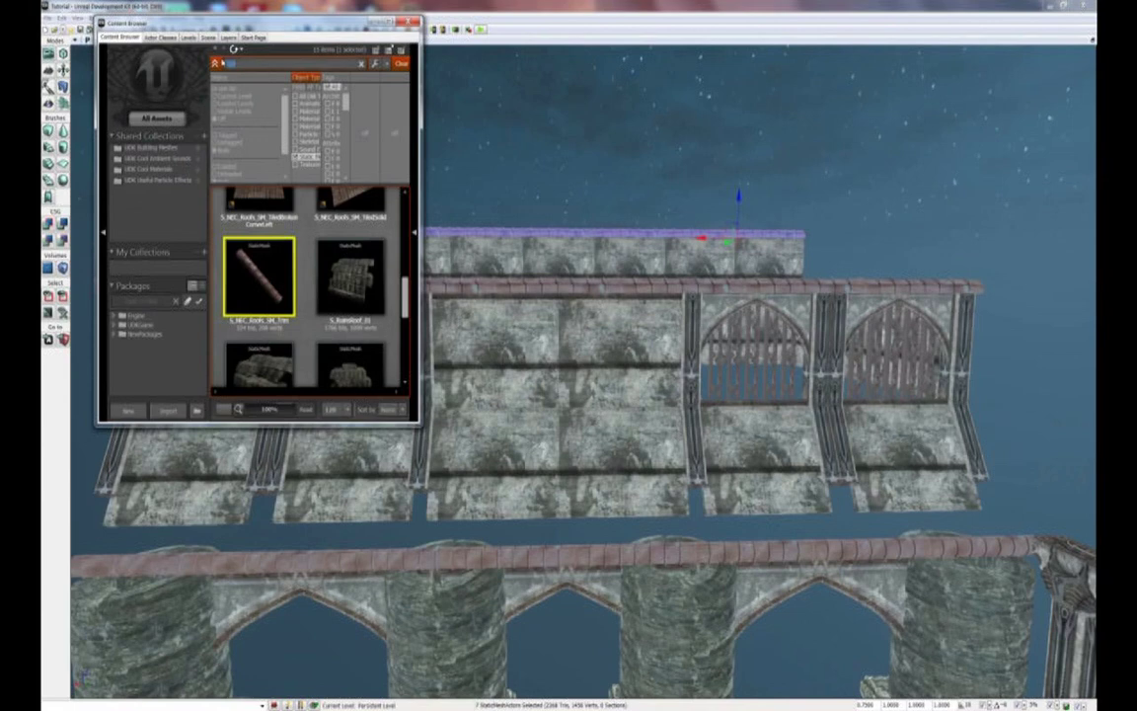
pyautogui.press('BackSpace')
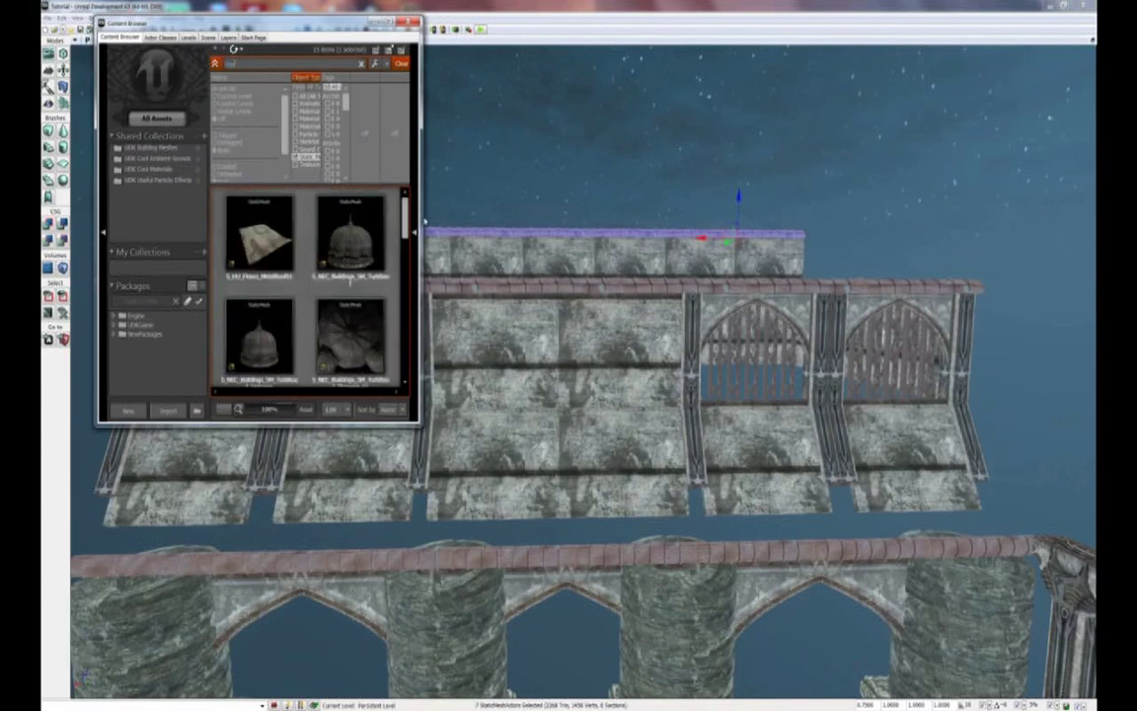
pyautogui.scroll(-5, 402, 202)
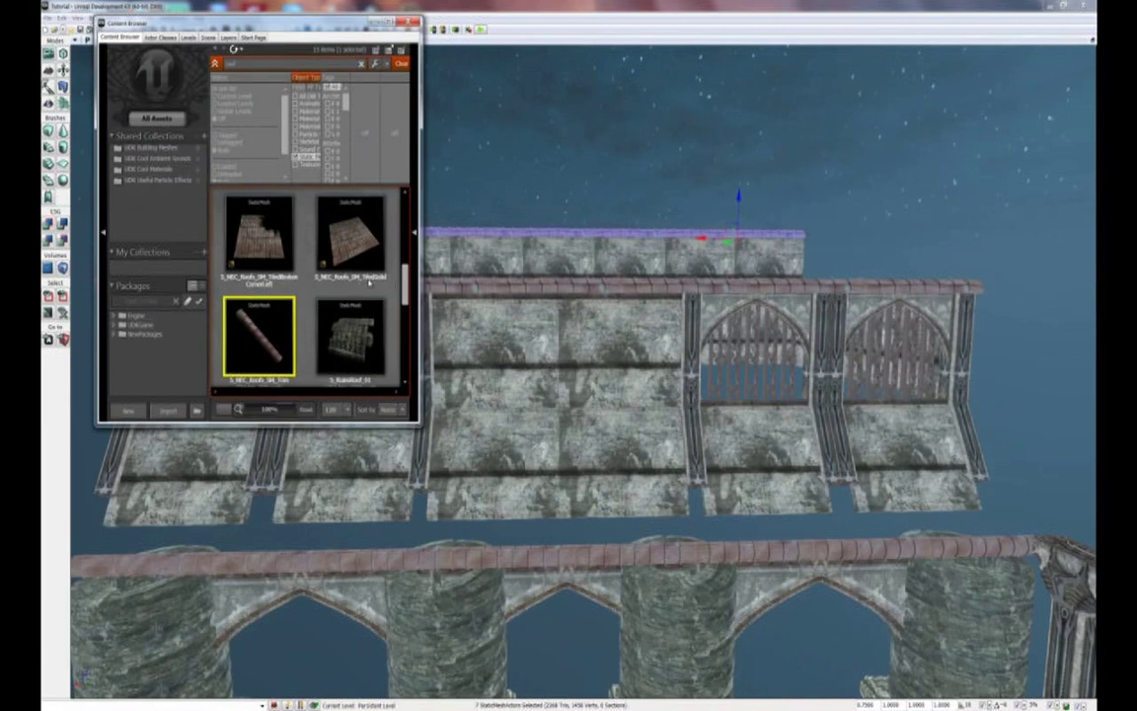
pyautogui.moveTo(476, 148); pyautogui.dragTo(485, 22, button='middle')
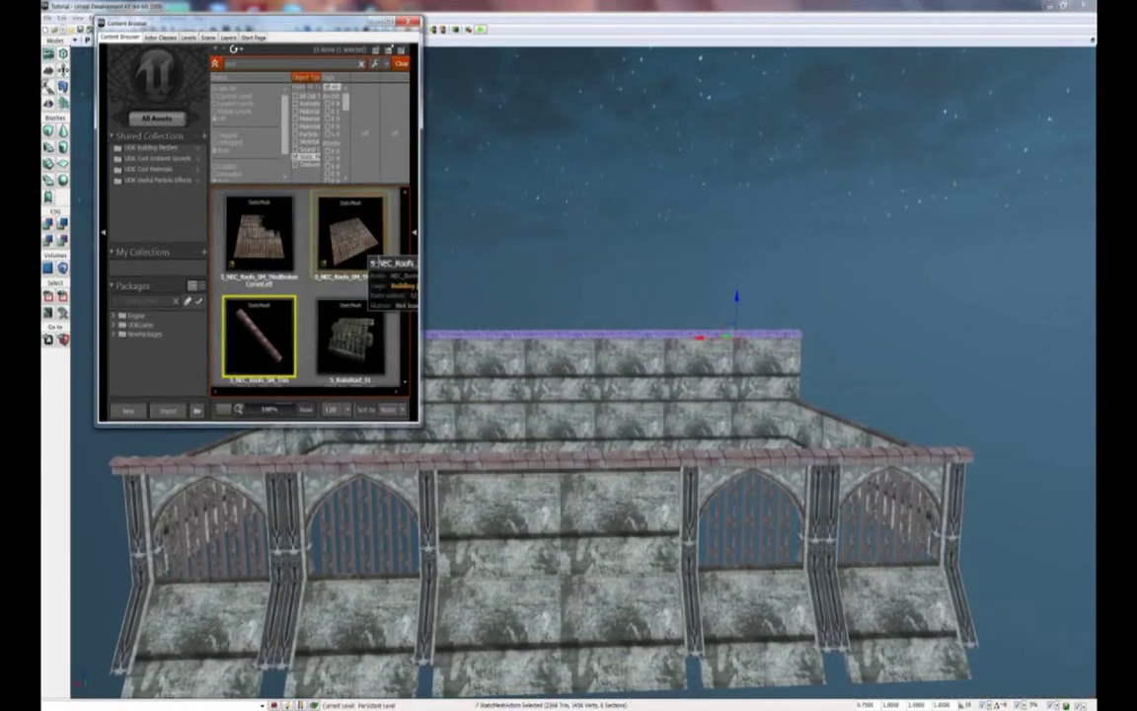
pyautogui.click(365, 256)
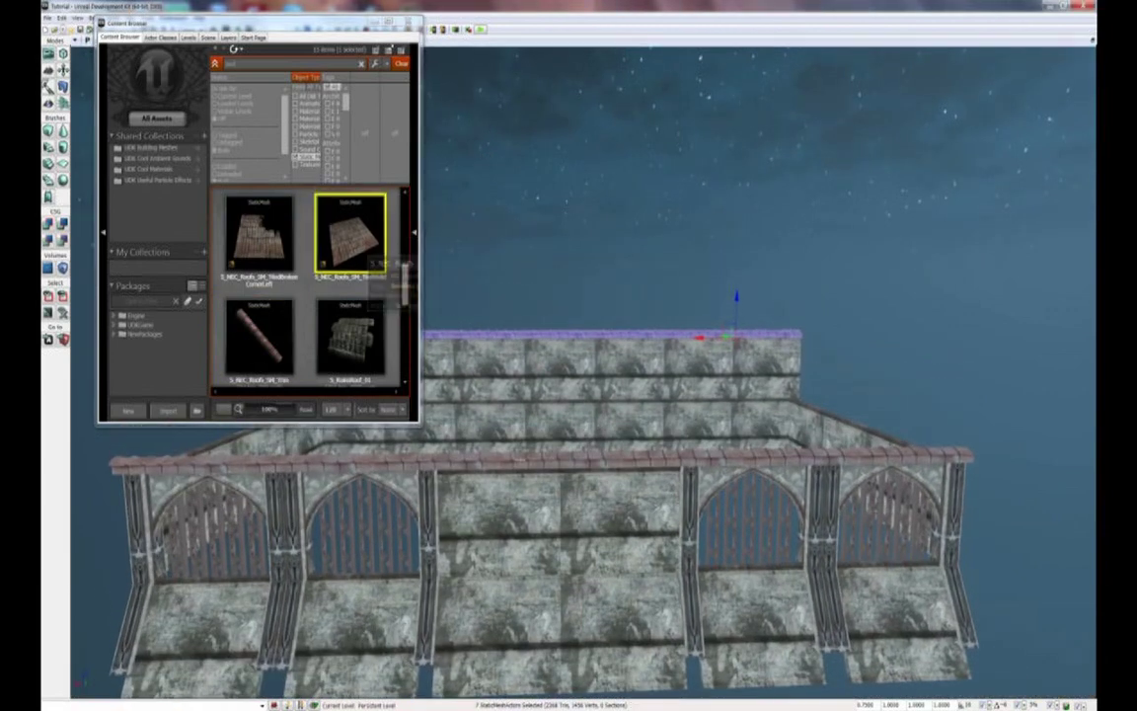
pyautogui.moveTo(365, 257); pyautogui.dragTo(520, 462)
pyautogui.click(406, 22)
# Step: Turn the tiled roof panel 90 degrees and tilt it so it slopes up from the front row towards the rear wall
pyautogui.moveTo(466, 290); pyautogui.dragTo(463, 59)
pyautogui.press('space')
pyautogui.moveTo(529, 507); pyautogui.dragTo(765, 494)
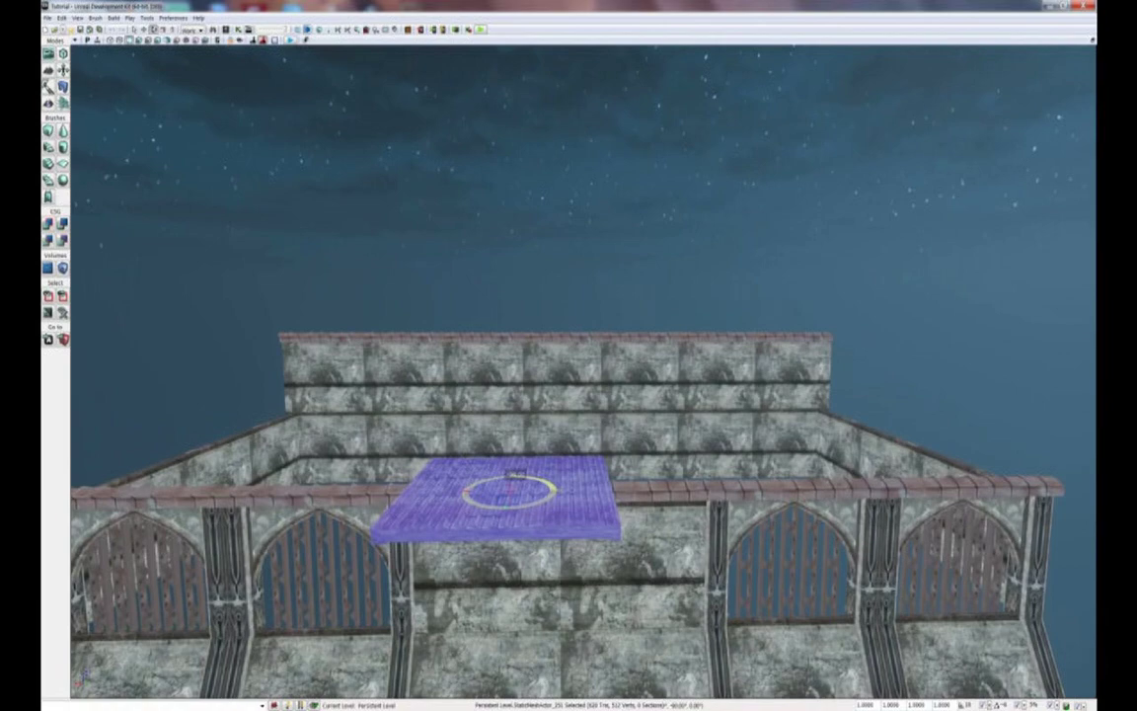
pyautogui.moveTo(394, 575); pyautogui.dragTo(296, 598, button='right')
pyautogui.moveTo(297, 598); pyautogui.dragTo(519, 496, button='middle')
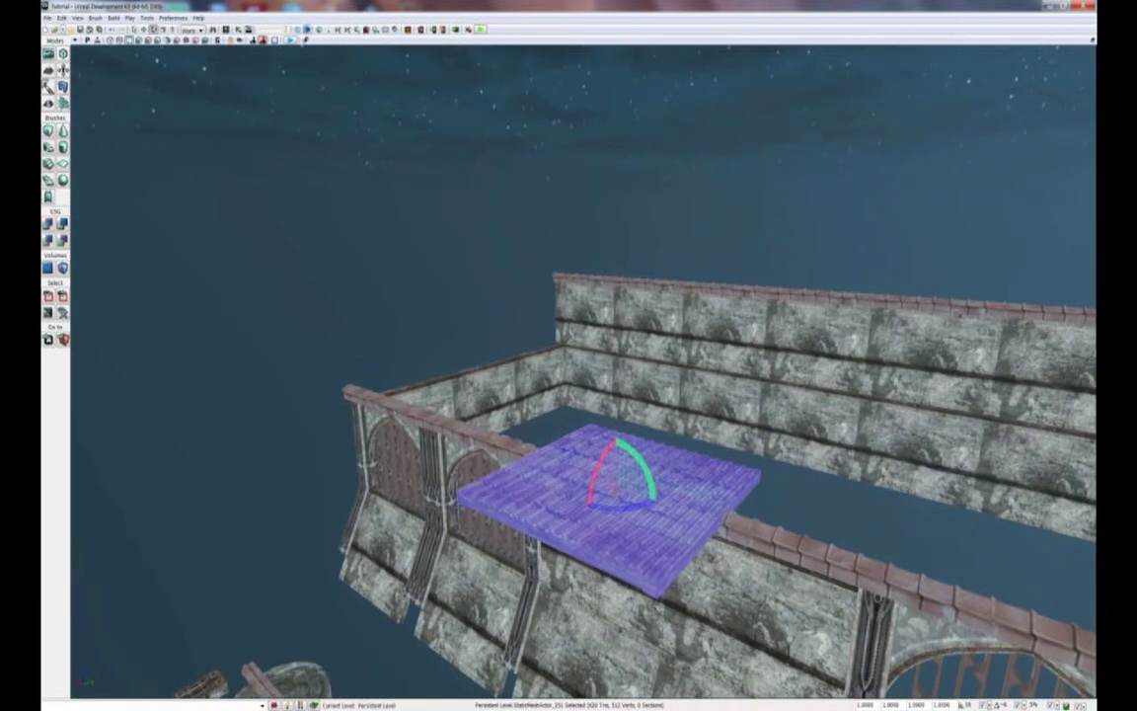
pyautogui.moveTo(624, 509)
pyautogui.mouseDown()
pyautogui.moveTo(738, 511)
pyautogui.moveTo(639, 508)
pyautogui.moveTo(661, 500)
pyautogui.moveTo(624, 534)
pyautogui.mouseUp()
pyautogui.moveTo(625, 534); pyautogui.dragTo(575, 483, button='right')
pyautogui.moveTo(542, 496); pyautogui.dragTo(505, 494)
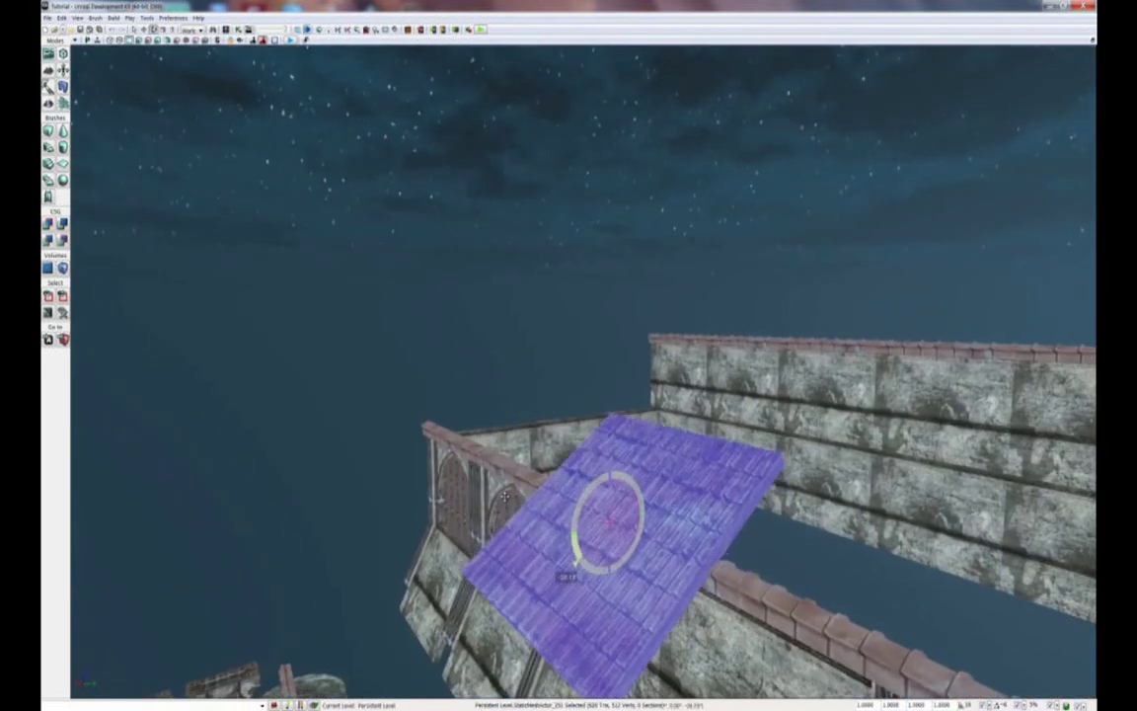
pyautogui.moveTo(505, 496); pyautogui.dragTo(506, 495)
# Step: Raise the tilted roof panel onto the front trim and slide it to the left end of the upper row
pyautogui.press('space')
pyautogui.press('space')
pyautogui.moveTo(634, 513); pyautogui.dragTo(691, 393)
pyautogui.moveTo(692, 393); pyautogui.dragTo(731, 400, button='right')
pyautogui.moveTo(51, 672); pyautogui.dragTo(41, 676, button='middle')
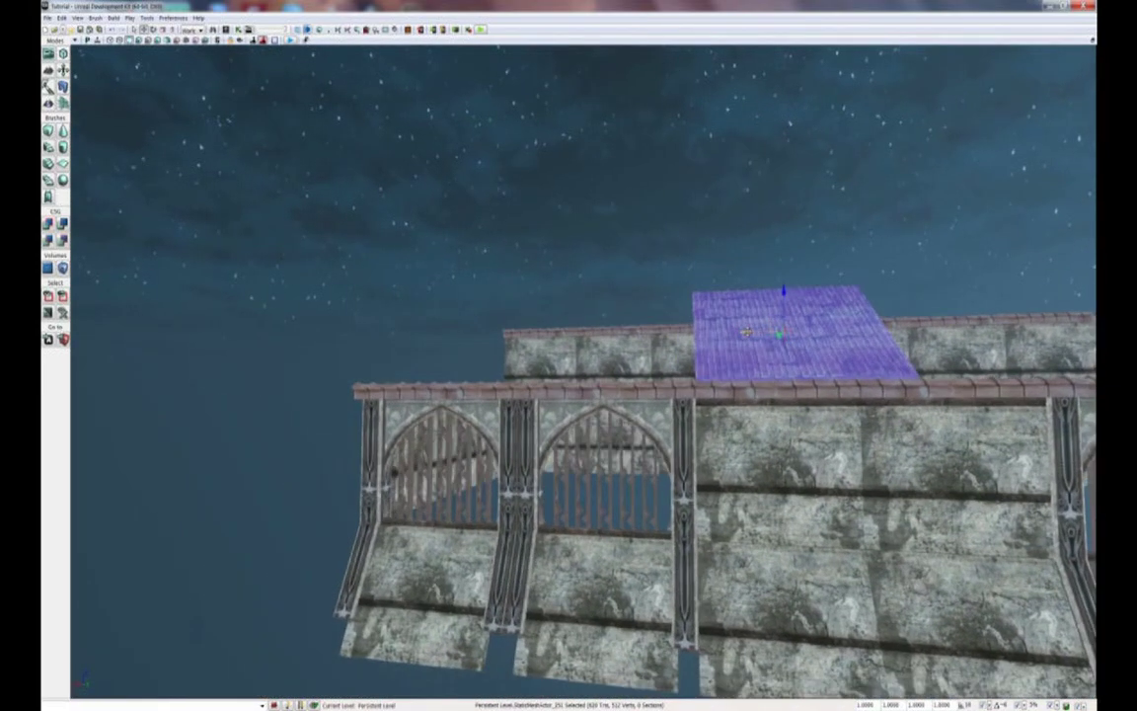
pyautogui.moveTo(748, 332); pyautogui.dragTo(433, 328)
pyautogui.moveTo(432, 328); pyautogui.dragTo(461, 362, button='right')
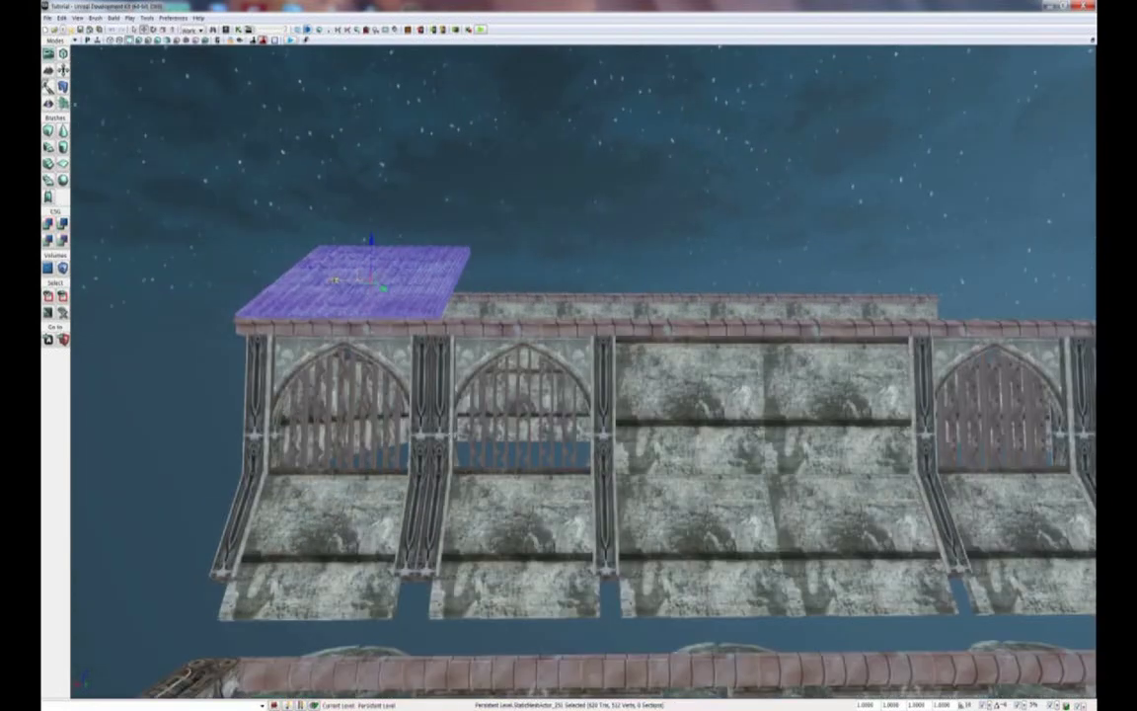
# Step: Duplicate the roof panel four times side by side along the upper row to reach above the far right arch
pyautogui.keyDown('alt'); pyautogui.moveTo(334, 279); pyautogui.dragTo(668, 280); pyautogui.keyUp('alt')
pyautogui.moveTo(669, 280); pyautogui.dragTo(713, 266, button='right')
pyautogui.keyDown('alt'); pyautogui.moveTo(532, 296); pyautogui.dragTo(694, 299); pyautogui.keyUp('alt')
pyautogui.moveTo(694, 299); pyautogui.dragTo(604, 300, button='right')
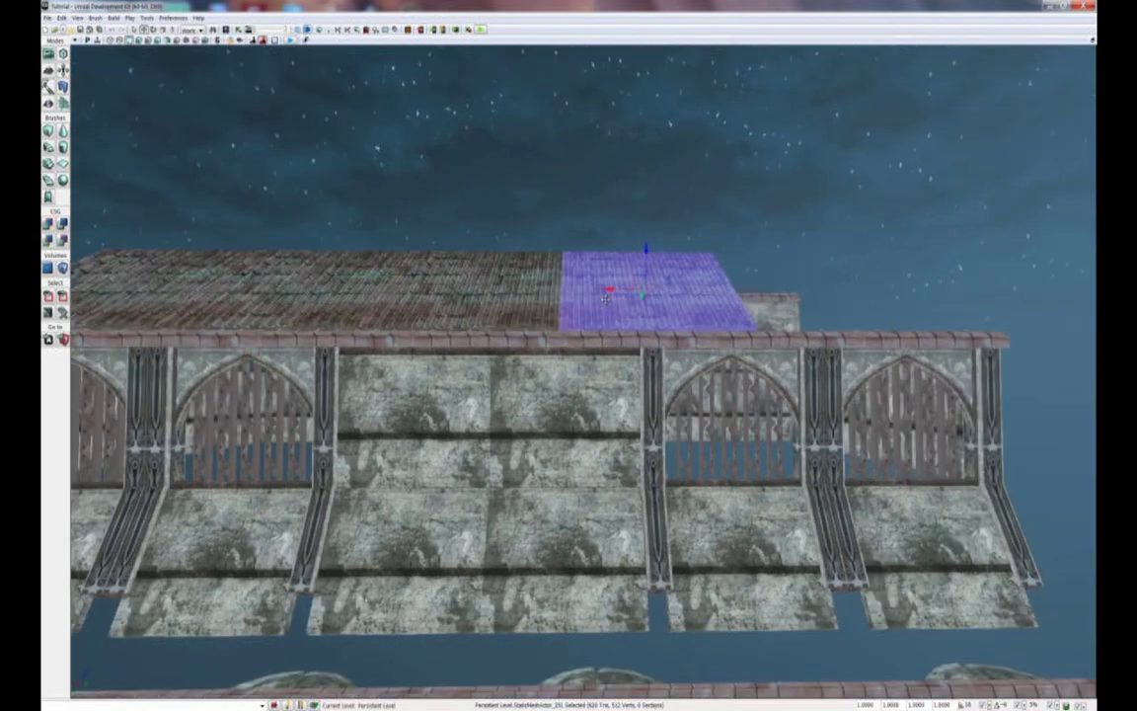
pyautogui.keyDown('alt'); pyautogui.moveTo(609, 289); pyautogui.dragTo(779, 289); pyautogui.keyUp('alt')
# Step: Select all five roof panels, shift them sideways so they are centred over the upper row, and clear the selection
pyautogui.moveTo(719, 321); pyautogui.dragTo(402, 272, button='right')
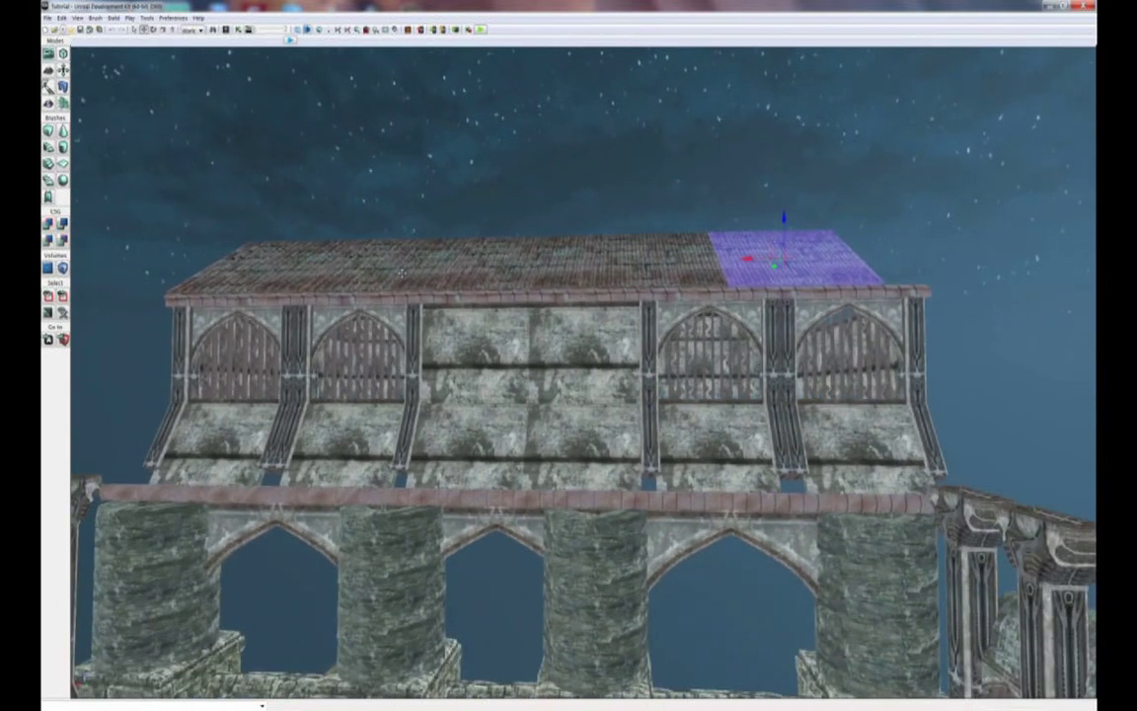
pyautogui.keyDown('ctrl'); pyautogui.click(401, 272); pyautogui.keyUp('ctrl')
pyautogui.keyDown('ctrl'); pyautogui.click(546, 273); pyautogui.keyUp('ctrl')
pyautogui.keyDown('ctrl'); pyautogui.click(636, 265); pyautogui.keyUp('ctrl')
pyautogui.moveTo(664, 226)
pyautogui.mouseDown(button='right')
pyautogui.moveTo(675, 246)
pyautogui.moveTo(658, 224)
pyautogui.mouseUp(button='right')
pyautogui.moveTo(575, 253); pyautogui.dragTo(535, 520)
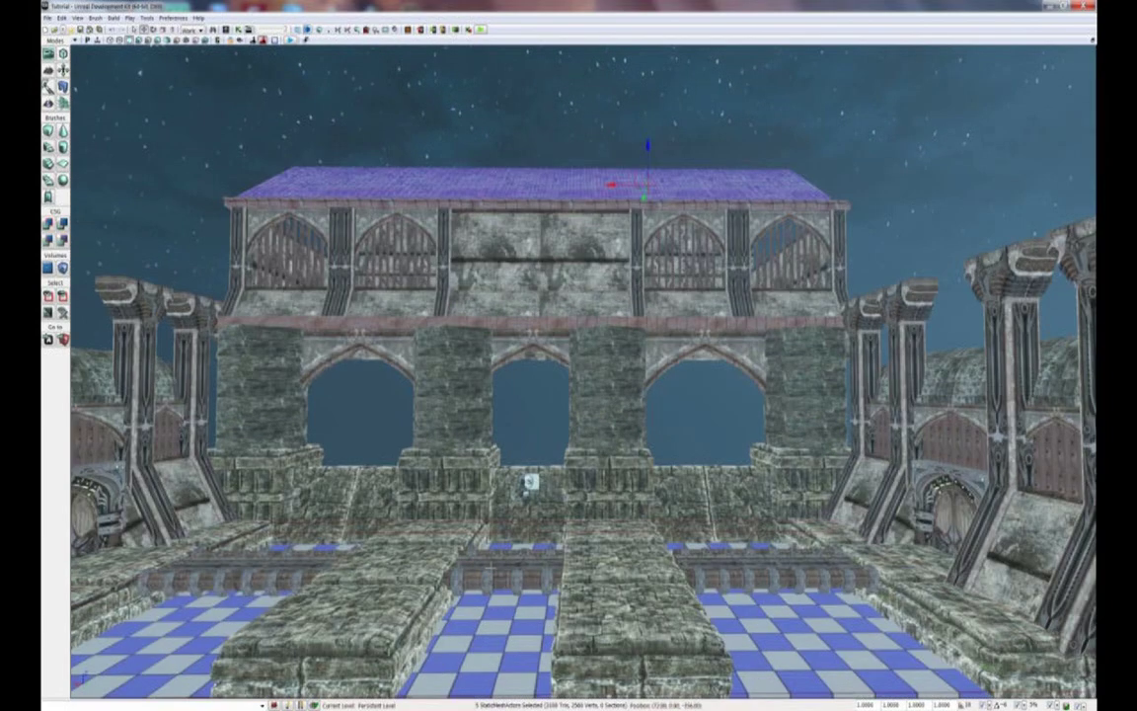
pyautogui.moveTo(490, 566); pyautogui.dragTo(528, 591)
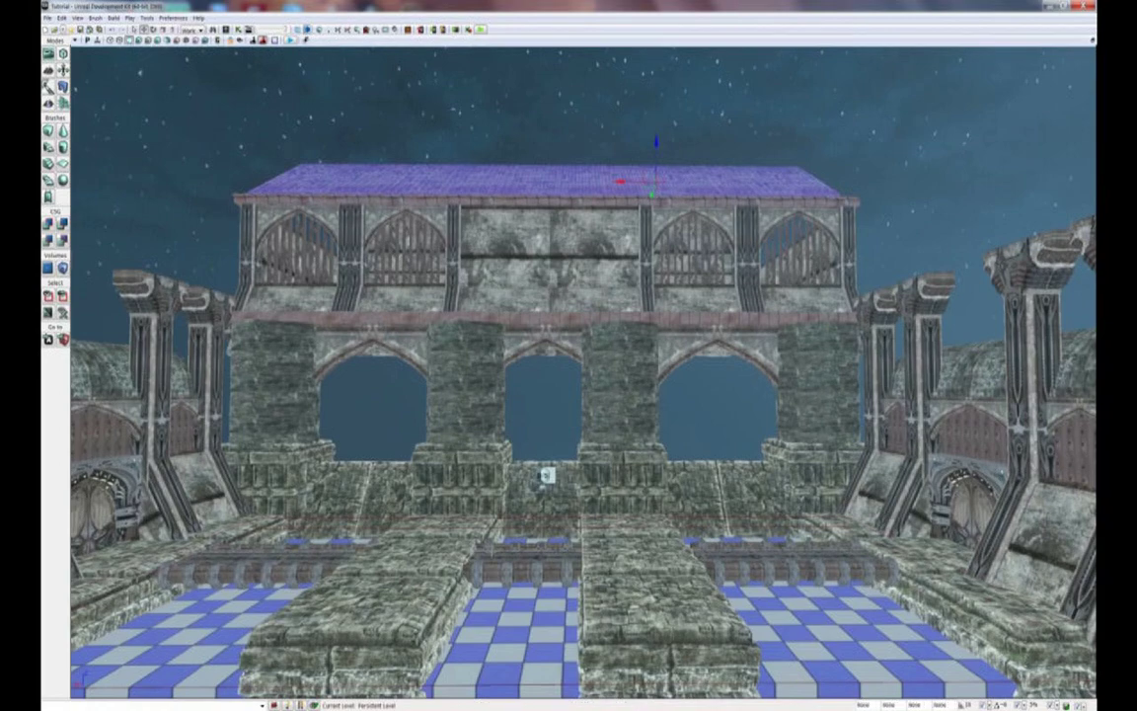
pyautogui.click(528, 607)
pyautogui.moveTo(528, 607); pyautogui.dragTo(518, 590)
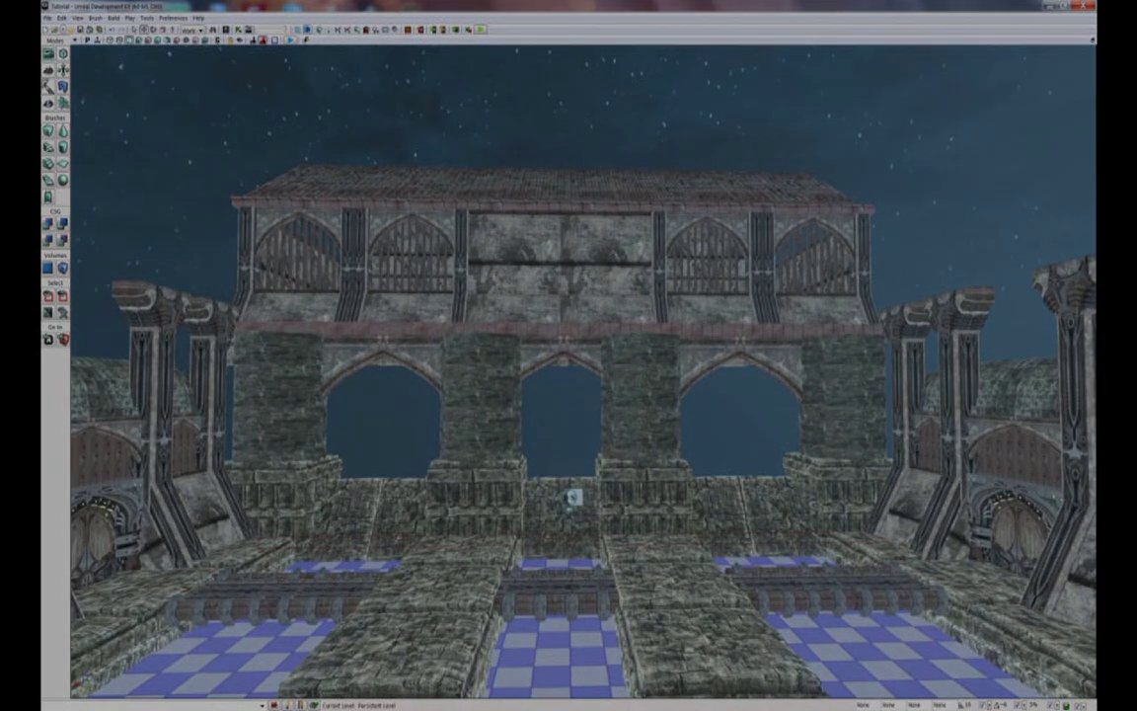